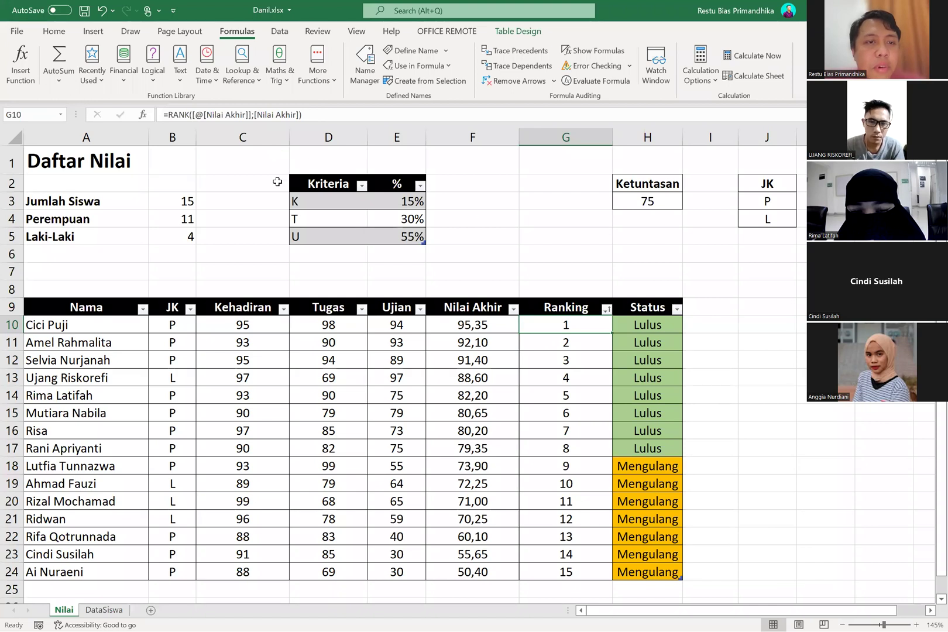
# - Examine the number and ref arguments of the RANK formula in cell G10 of the Ranking column
pyautogui.click(337, 112)
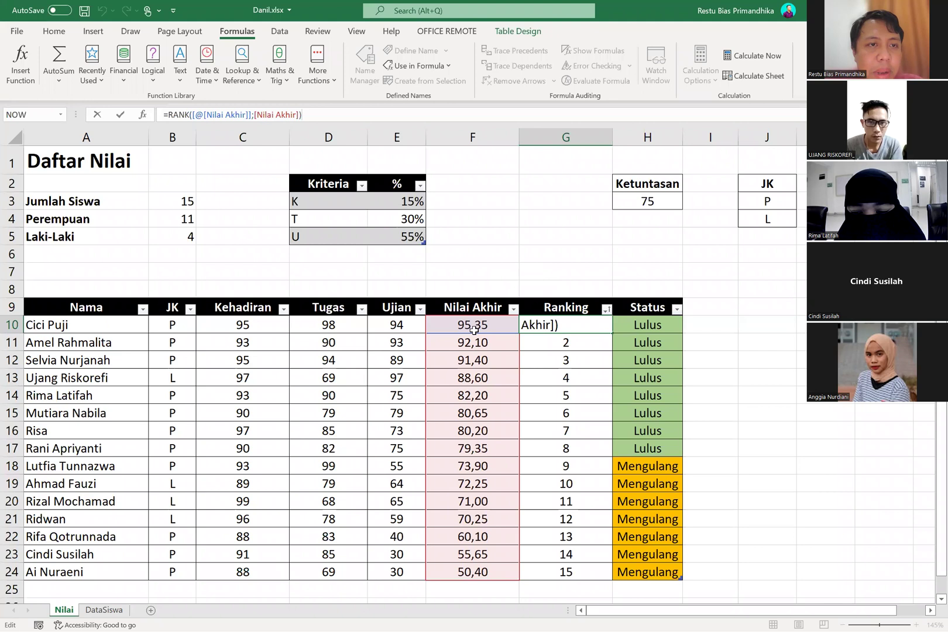
pyautogui.click(226, 114)
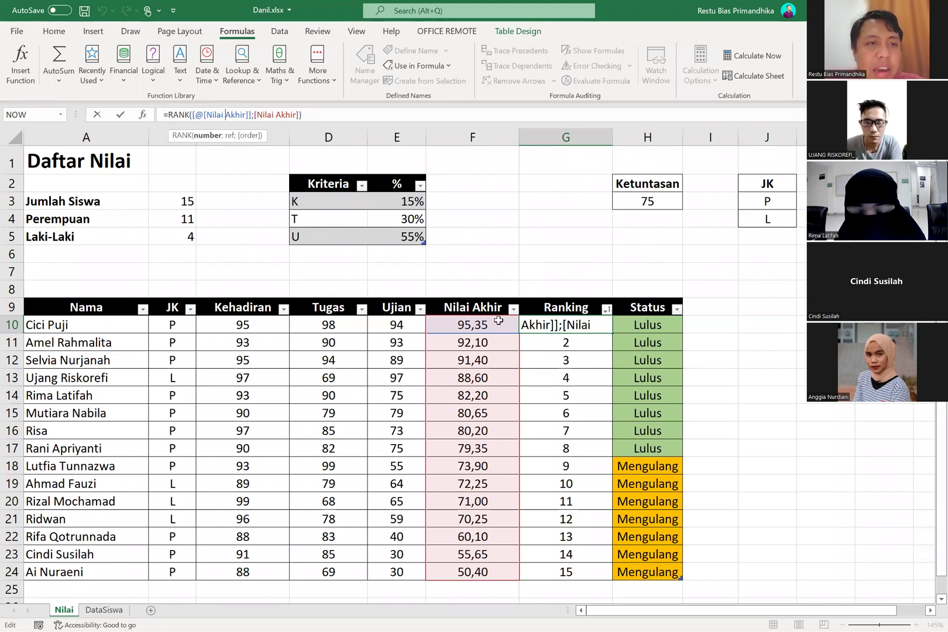
pyautogui.click(255, 115)
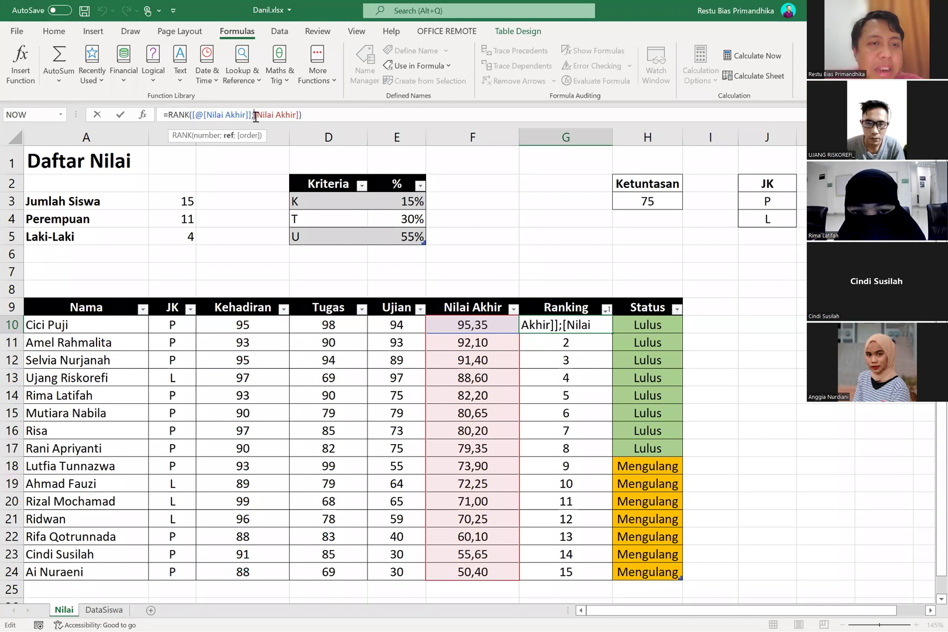
pyautogui.moveTo(255, 117); pyautogui.dragTo(192, 114)
pyautogui.click(254, 110)
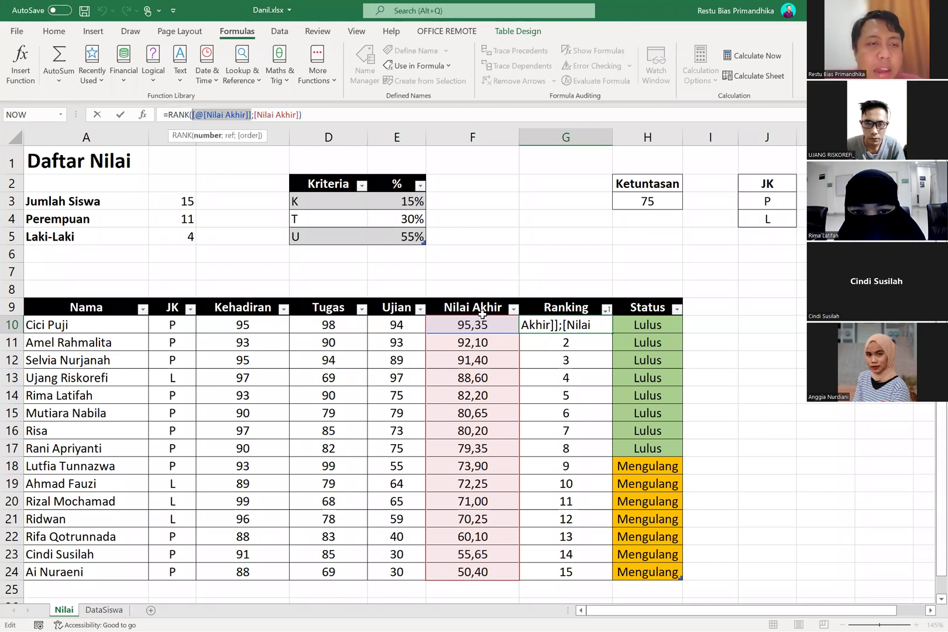
pyautogui.moveTo(254, 115); pyautogui.dragTo(300, 115)
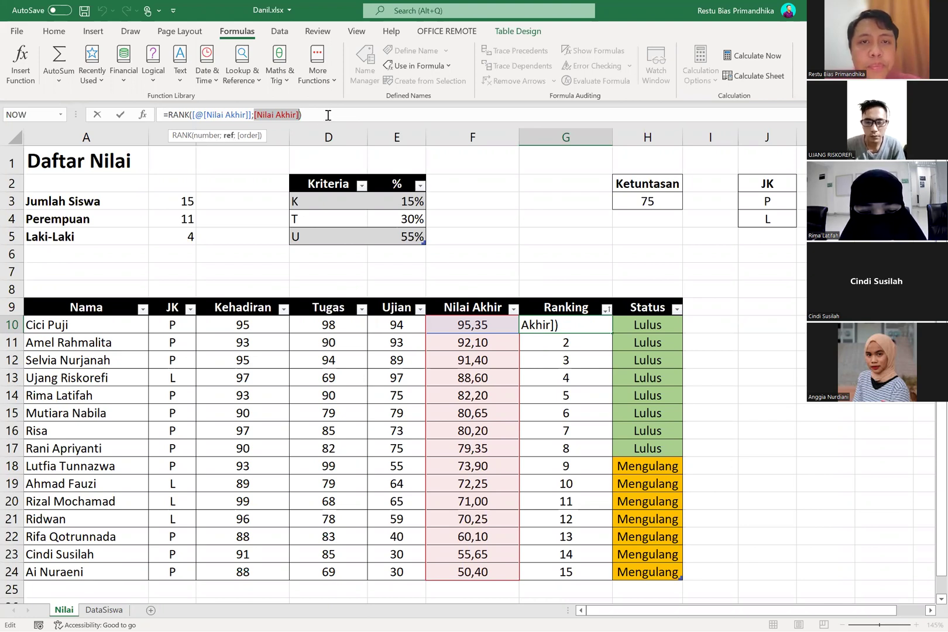
pyautogui.click(329, 115)
pyautogui.press('Return')
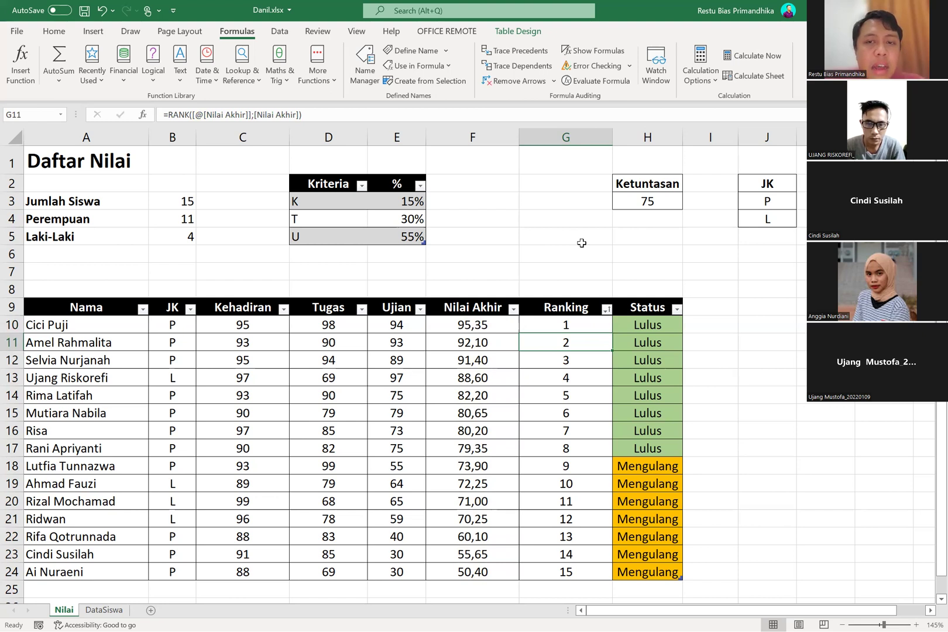
# - Examine the VLOOKUP formulas in the JK column of the grades table, from B10 down to B13
pyautogui.hscroll(1, 582, 243)
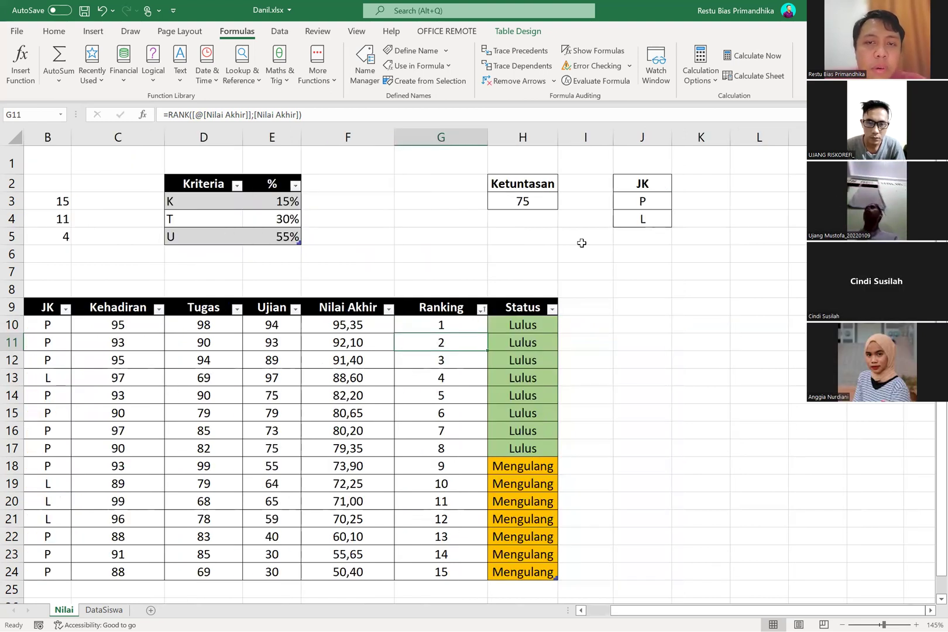
pyautogui.keyDown('ctrl'); pyautogui.scroll(2, 582, 243); pyautogui.keyUp('ctrl')
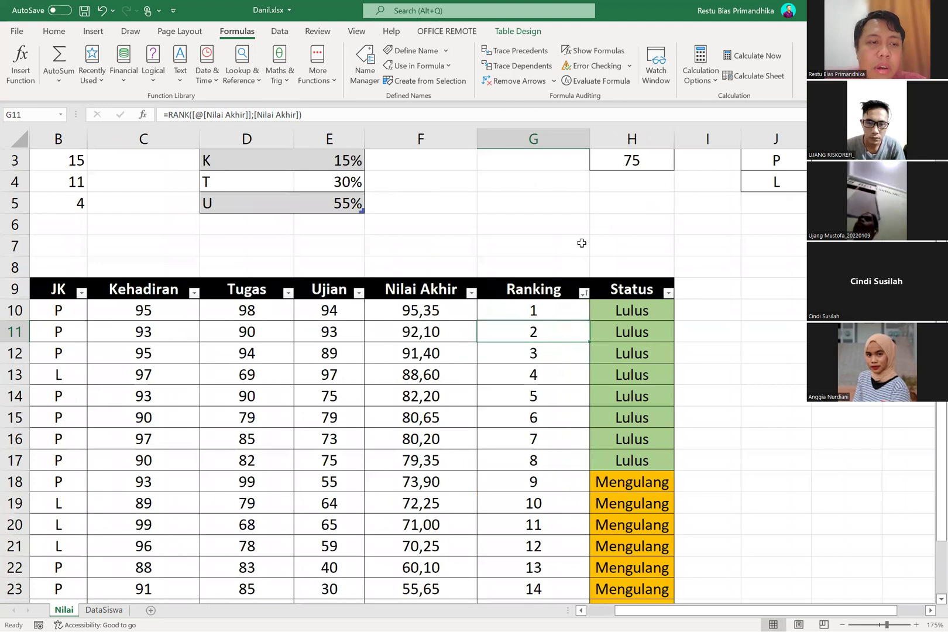
pyautogui.hscroll(-1, 255, 301)
pyautogui.keyDown('ctrl'); pyautogui.scroll(1, 256, 301); pyautogui.keyUp('ctrl')
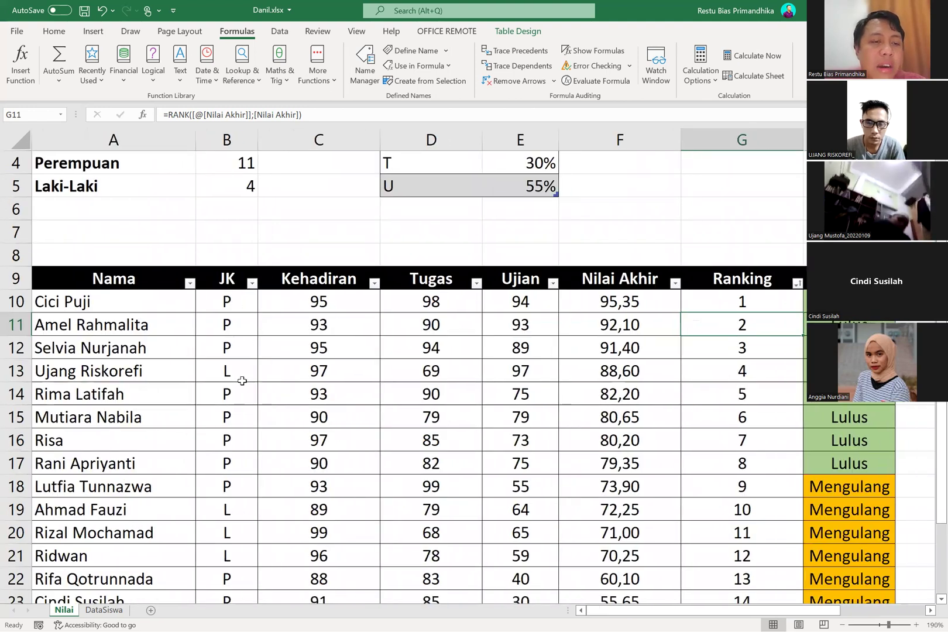
pyautogui.click(239, 301)
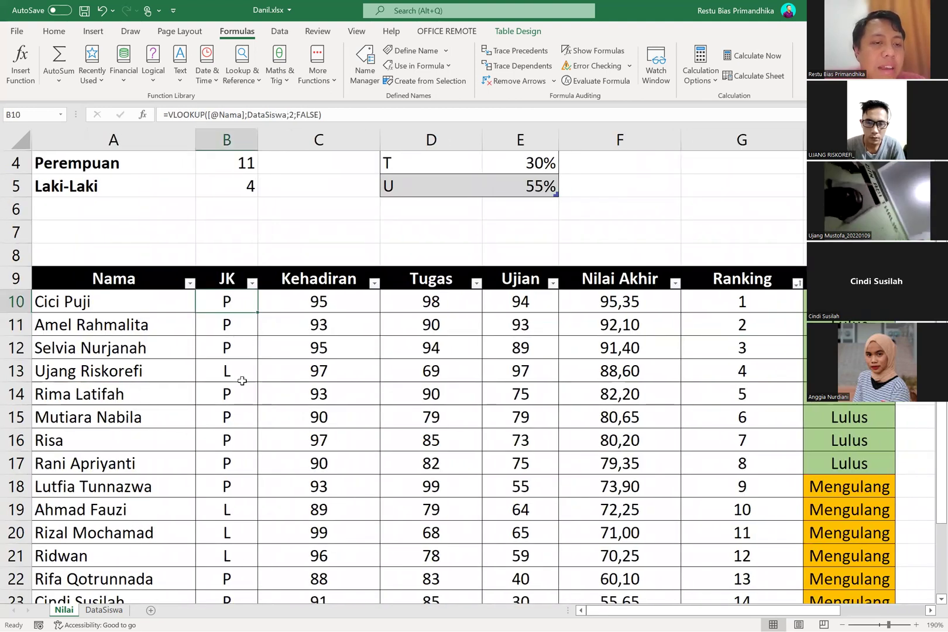
pyautogui.scroll(1, 242, 380)
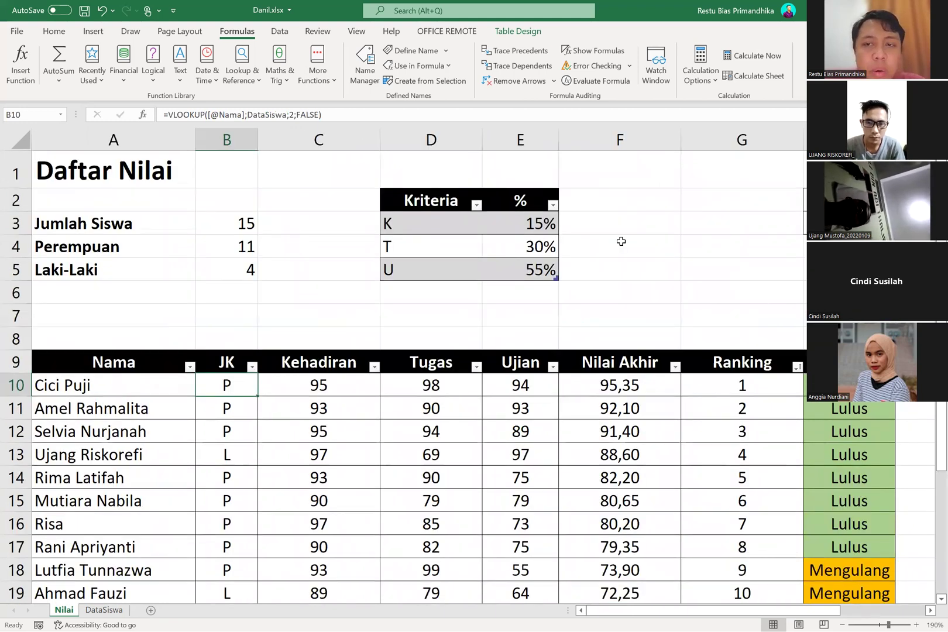
pyautogui.keyDown('ctrl'); pyautogui.scroll(-2, 620, 241); pyautogui.keyUp('ctrl')
pyautogui.hscroll(2, 621, 241)
pyautogui.hscroll(-2, 621, 241)
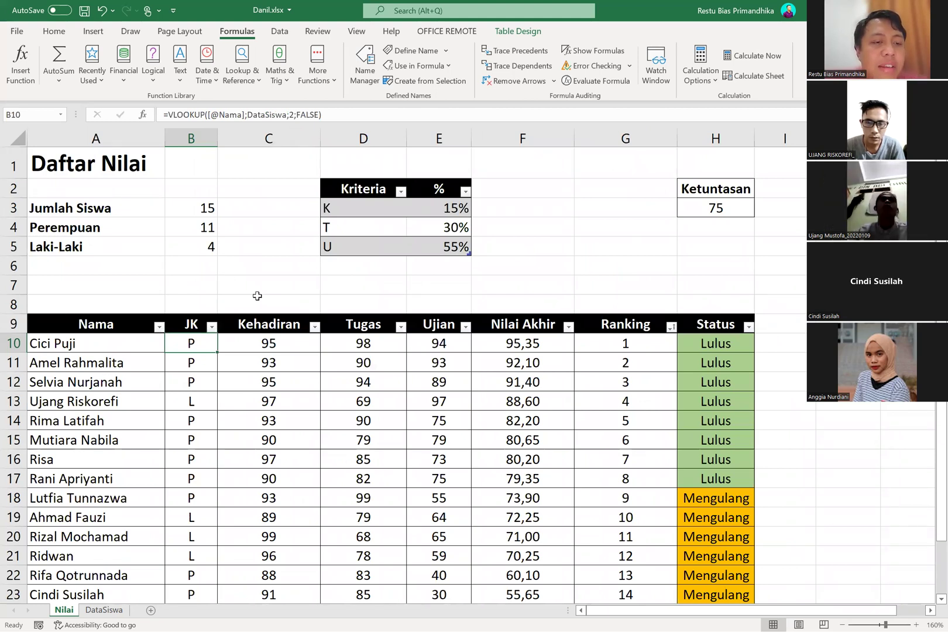
pyautogui.click(189, 335)
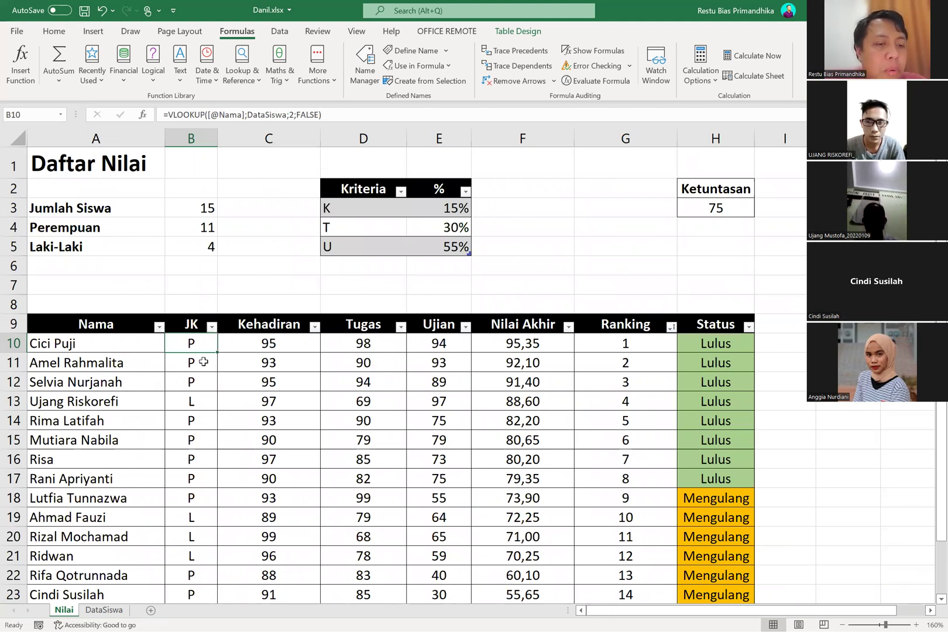
pyautogui.press('Down')
pyautogui.press('Down')
pyautogui.press('Down')
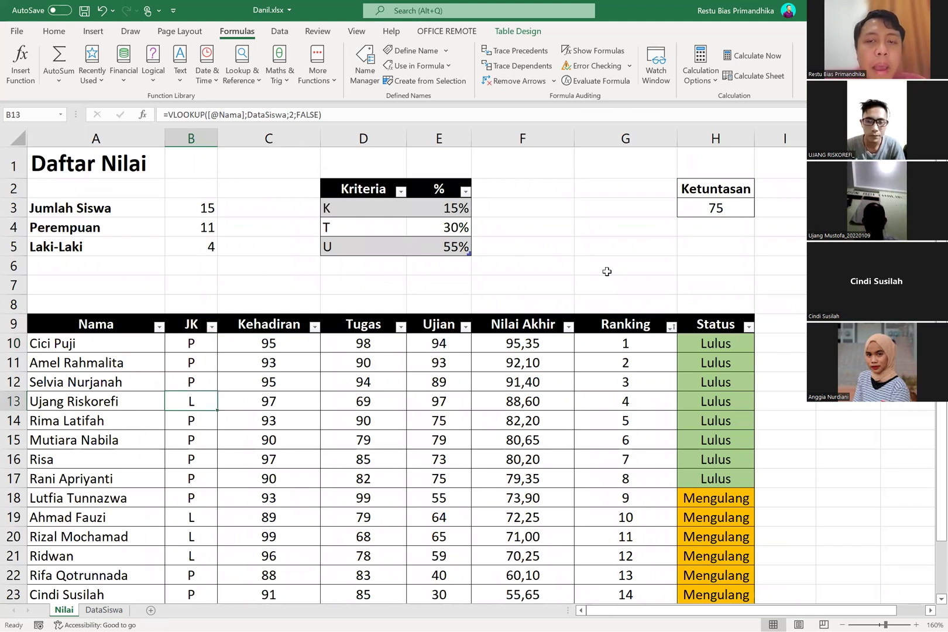
# - Start a new defined name for the JK list range J3:J4 and clear its suggested name
pyautogui.hscroll(3, 607, 271)
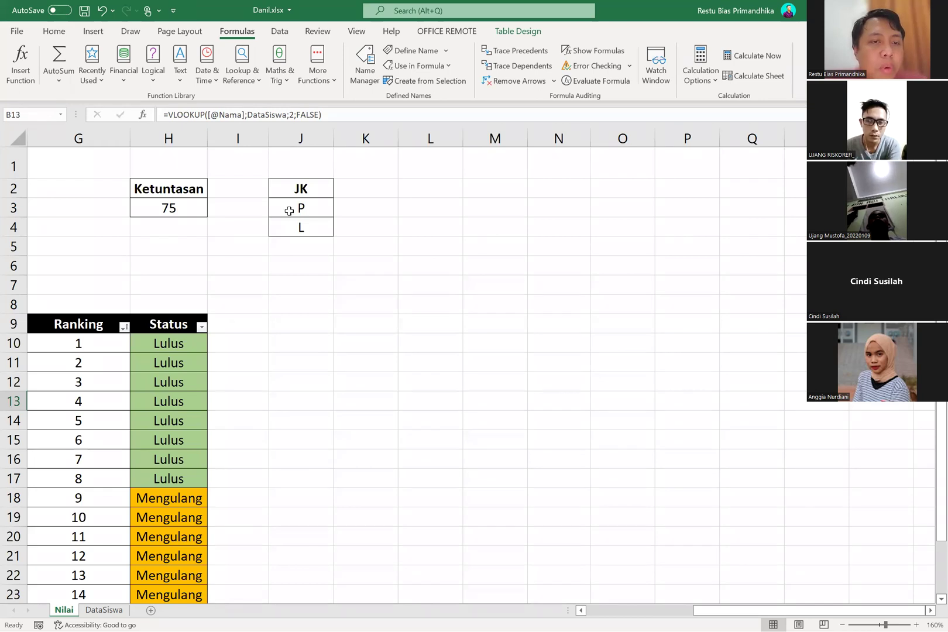
pyautogui.moveTo(289, 210); pyautogui.dragTo(295, 228)
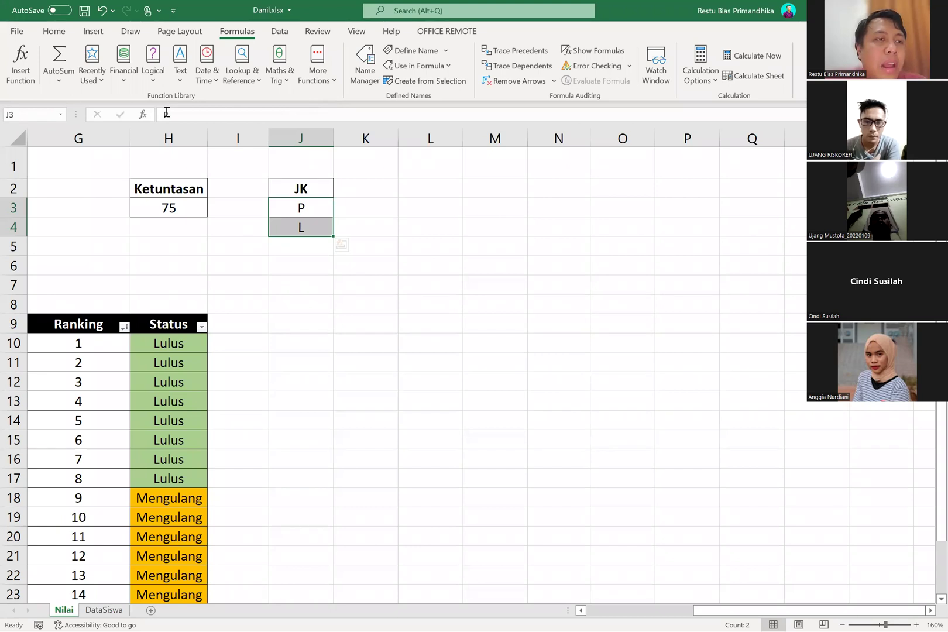
pyautogui.click(36, 115)
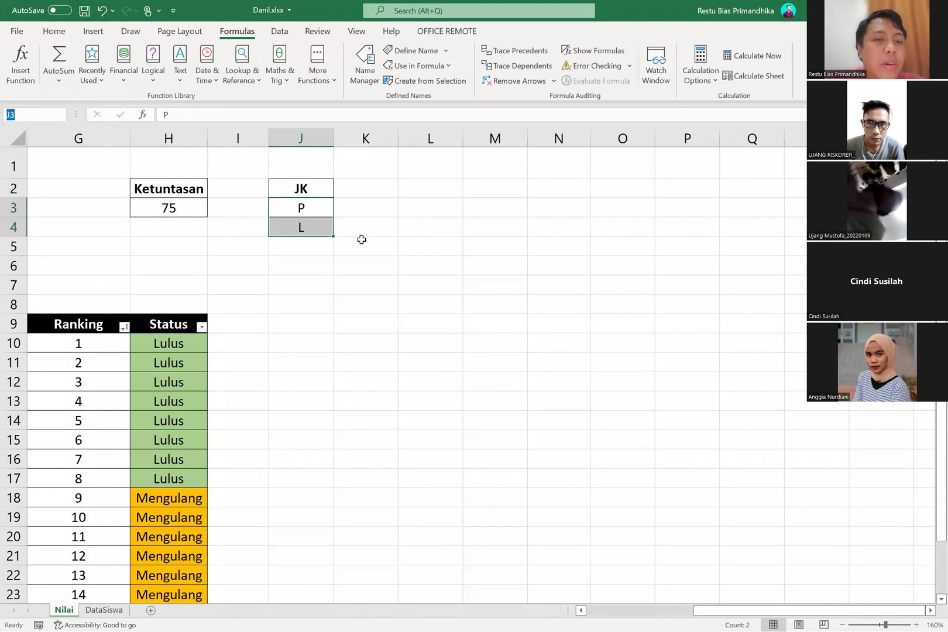
pyautogui.click(430, 266)
pyautogui.moveTo(295, 209); pyautogui.dragTo(295, 225)
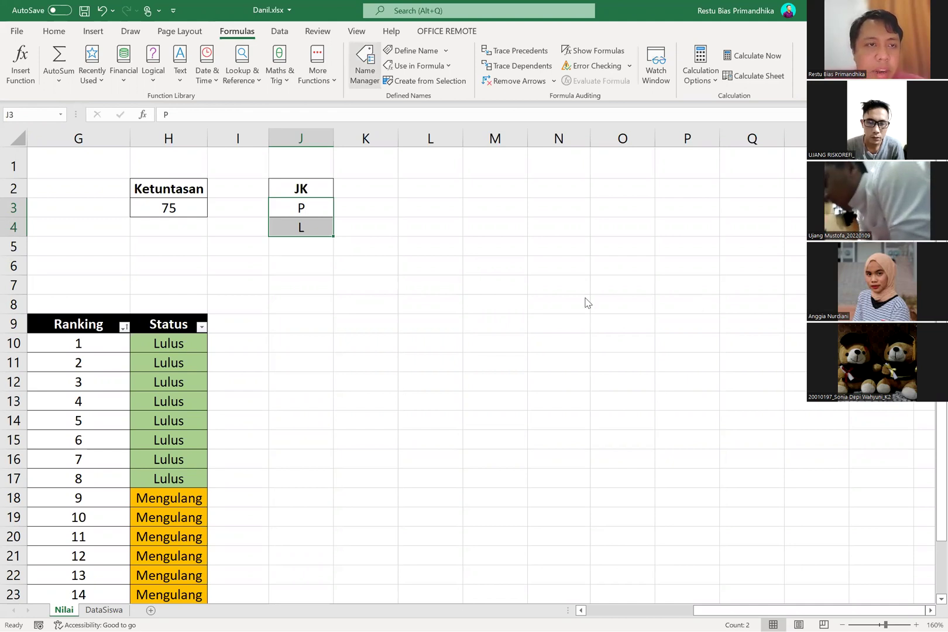
pyautogui.hotkey('ctrl', 'F3')
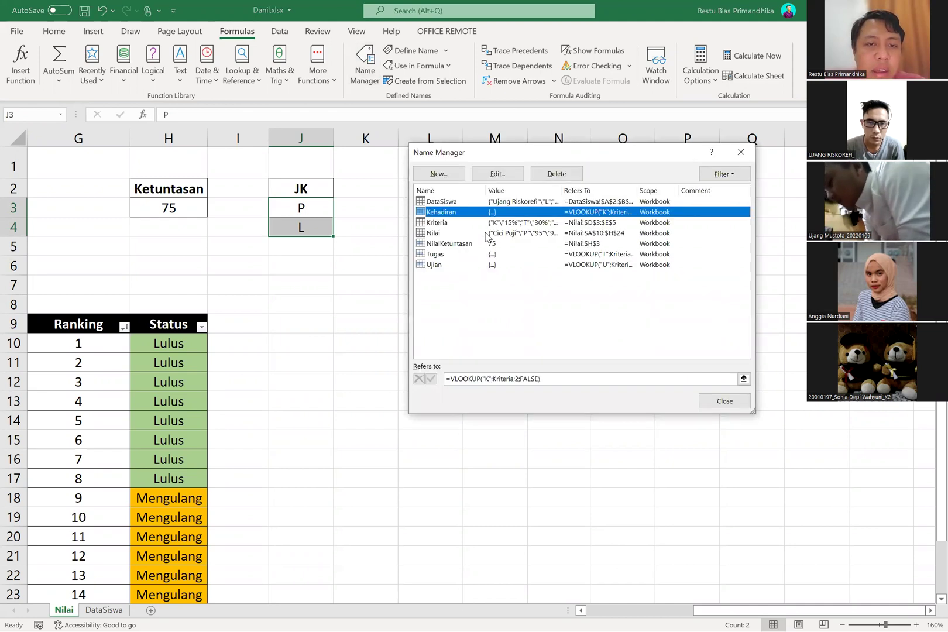
pyautogui.click(437, 176)
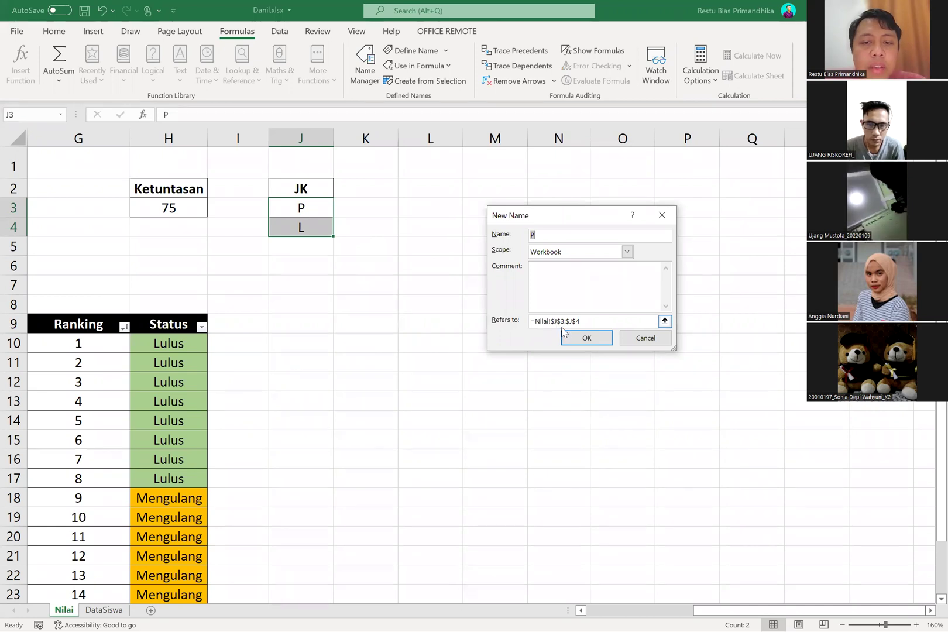
pyautogui.click(541, 235)
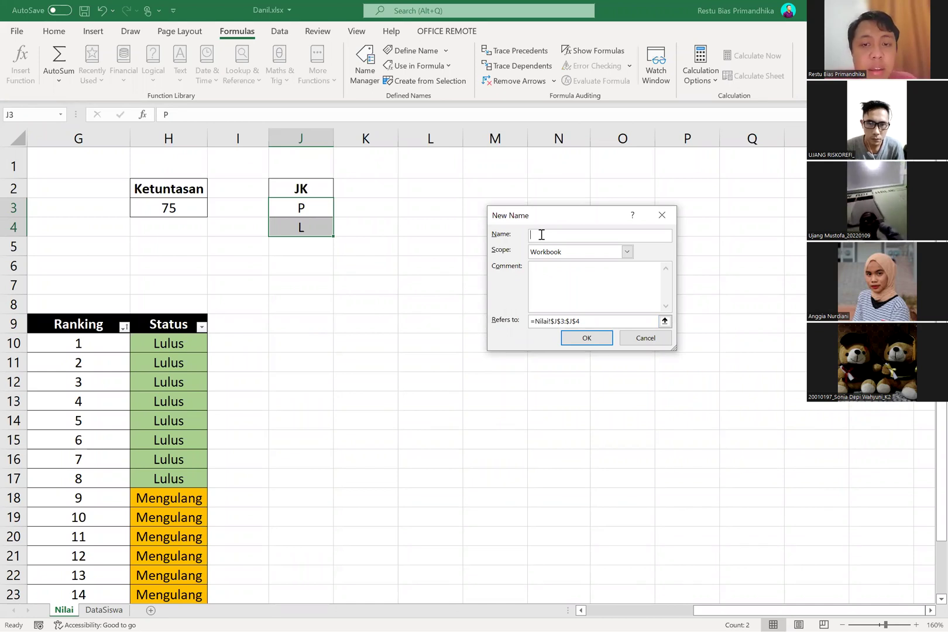
pyautogui.write('JenisKela')
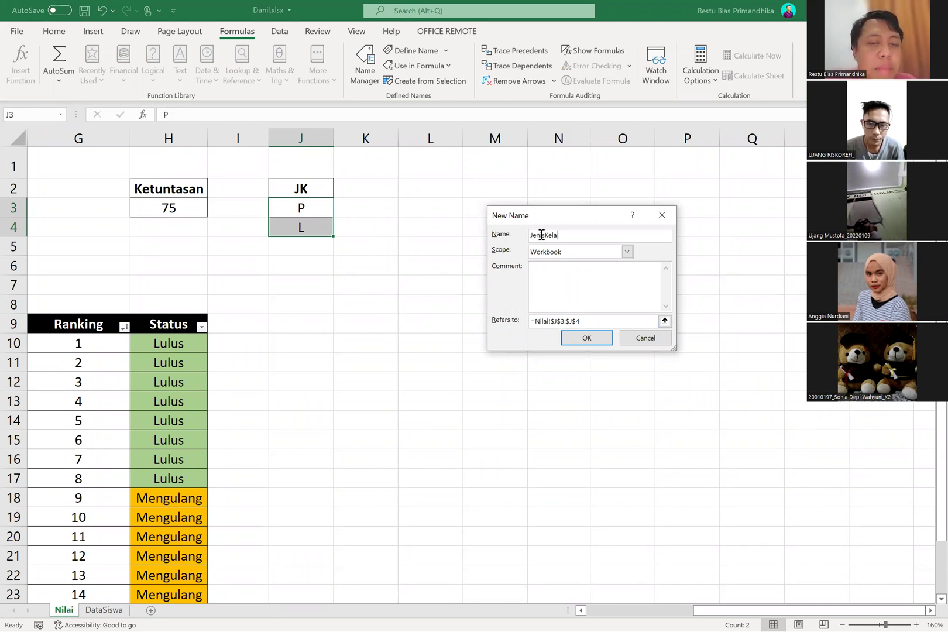
pyautogui.press('BackSpace')
pyautogui.press('BackSpace')
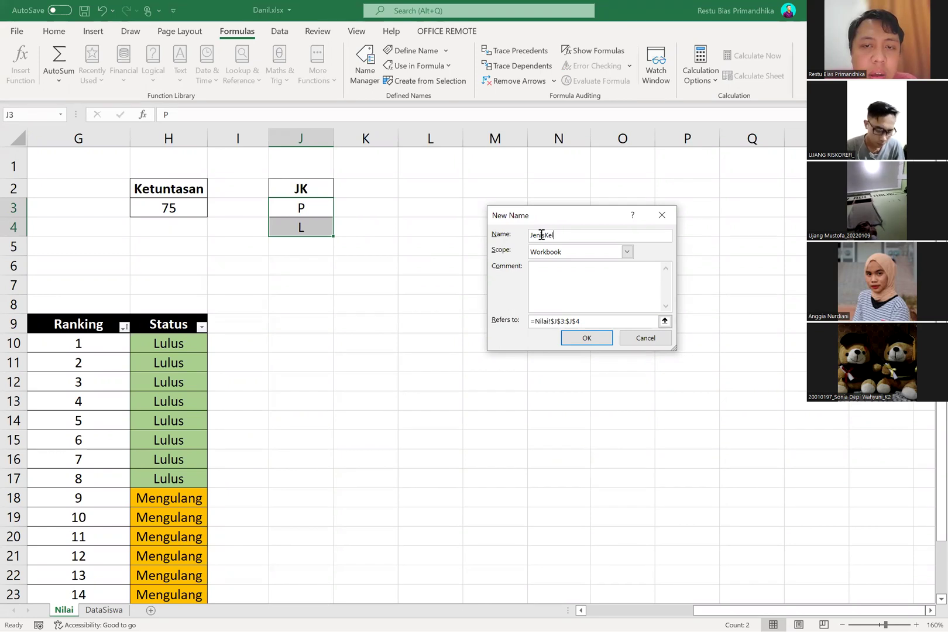
pyautogui.press('BackSpace')
pyautogui.press('BackSpace')
pyautogui.press('BackSpace')
pyautogui.press('BackSpace')
pyautogui.press('BackSpace')
pyautogui.press('BackSpace')
pyautogui.press('BackSpace')
pyautogui.press('BackSpace')
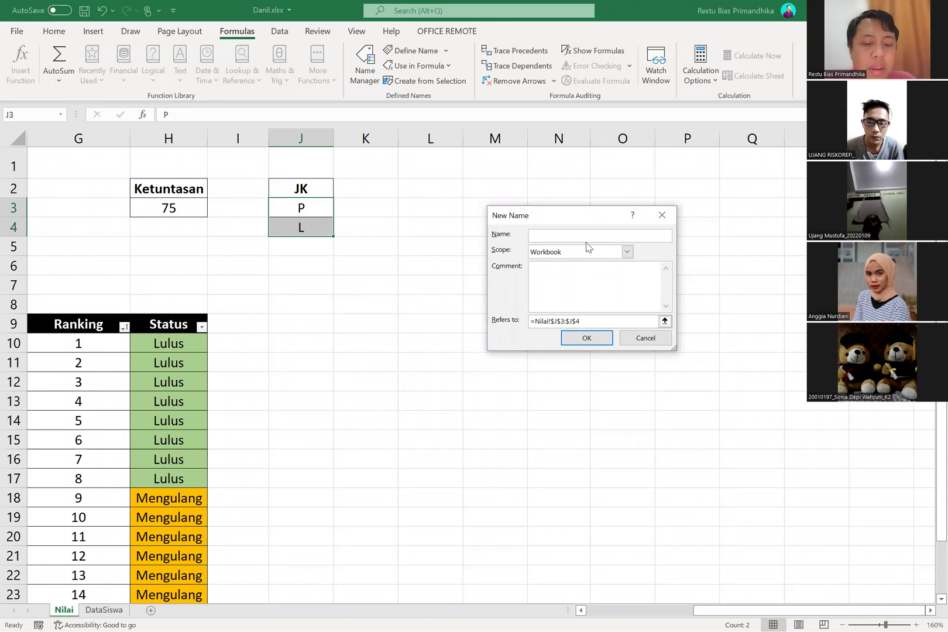
pyautogui.write('Gender')
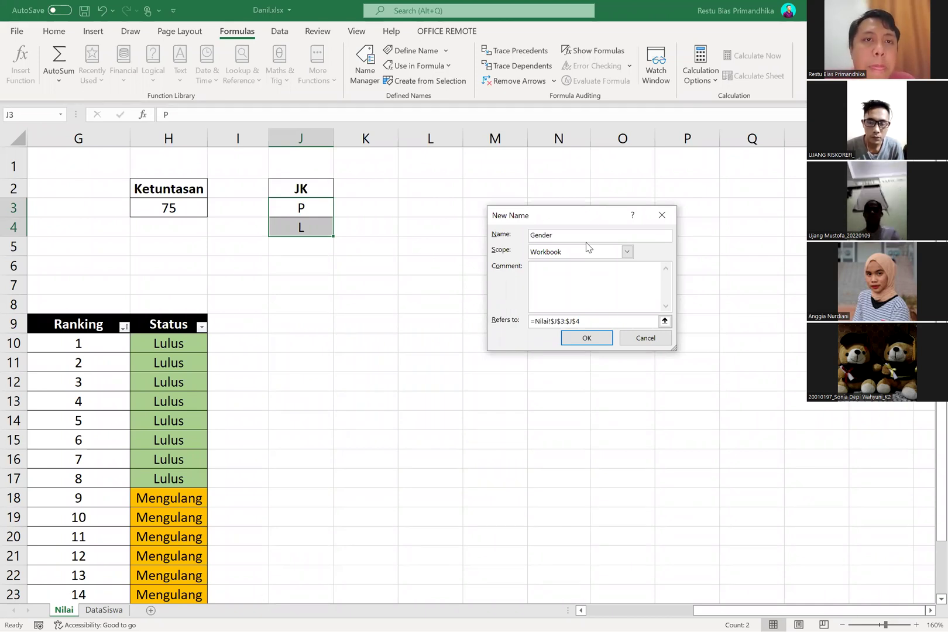
pyautogui.press('BackSpace')
pyautogui.press('BackSpace')
pyautogui.press('BackSpace')
pyautogui.press('BackSpace')
pyautogui.press('BackSpace')
# - Name the JK list range J3:J4 Sex with workbook scope and leave the name management
pyautogui.write('Sex')
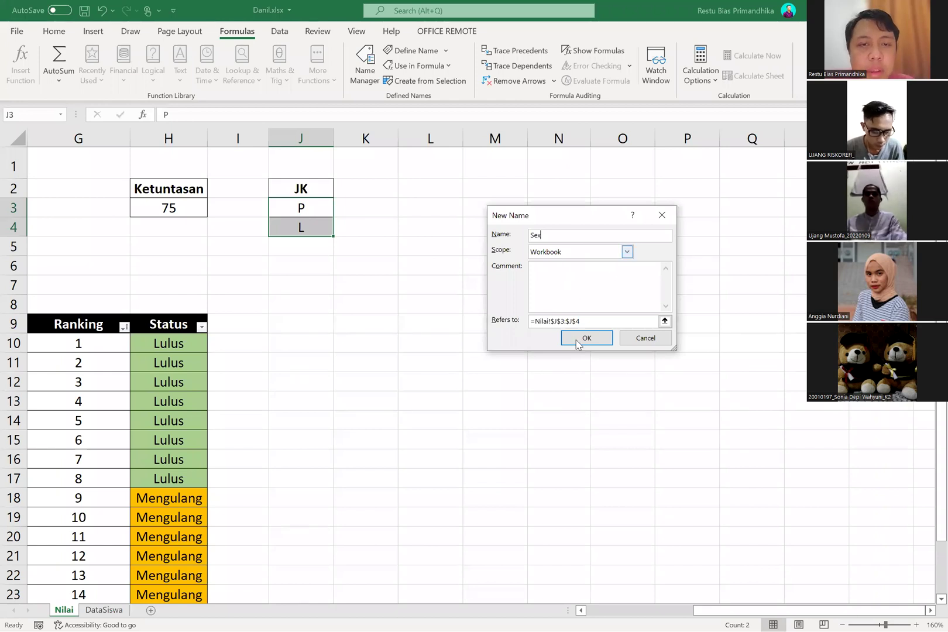
pyautogui.press('Return')
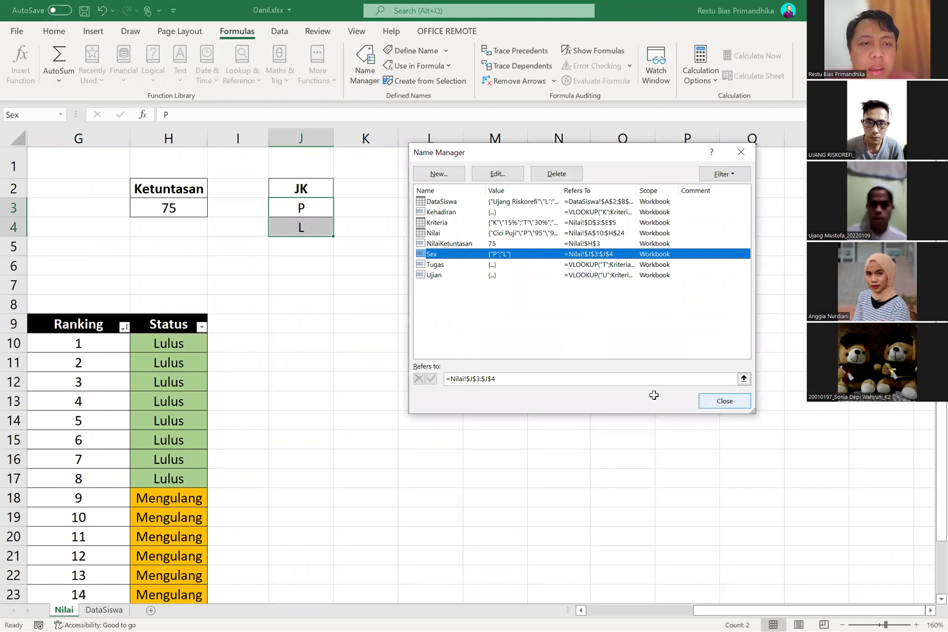
pyautogui.click(488, 359)
# - Check the name assigned to the JK list range J3:J4
pyautogui.moveTo(303, 203); pyautogui.dragTo(303, 225)
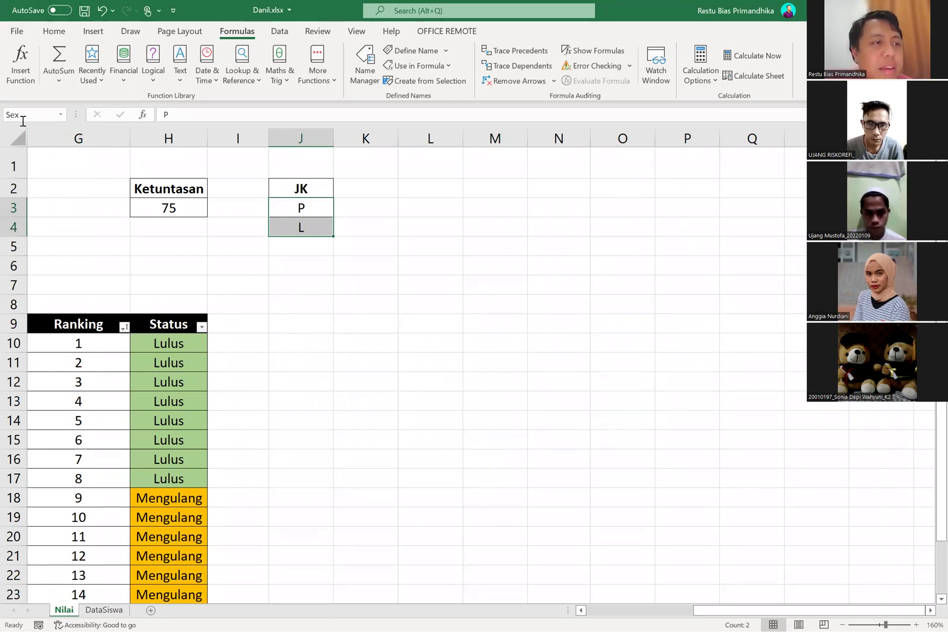
pyautogui.click(22, 116)
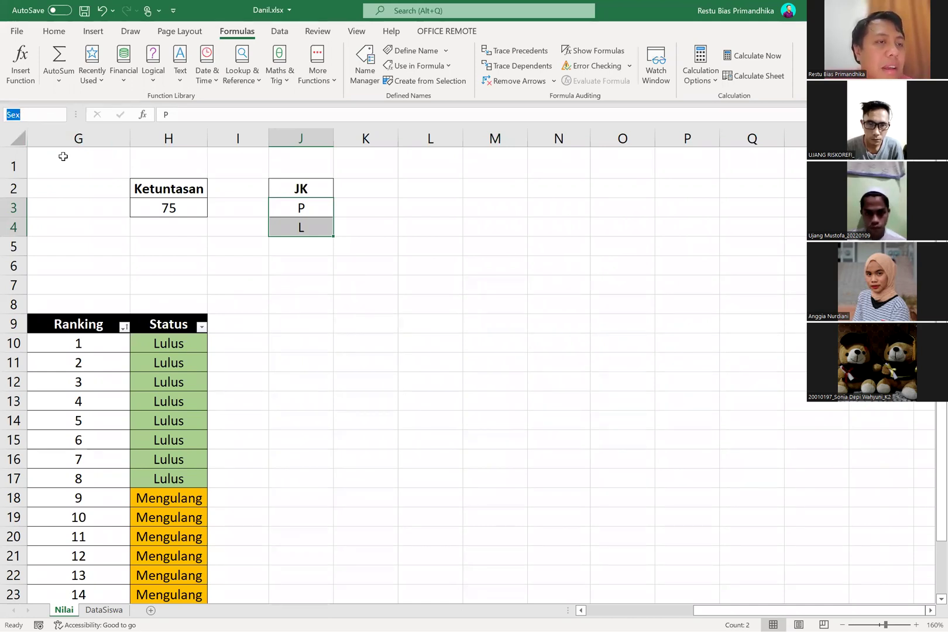
pyautogui.click(191, 243)
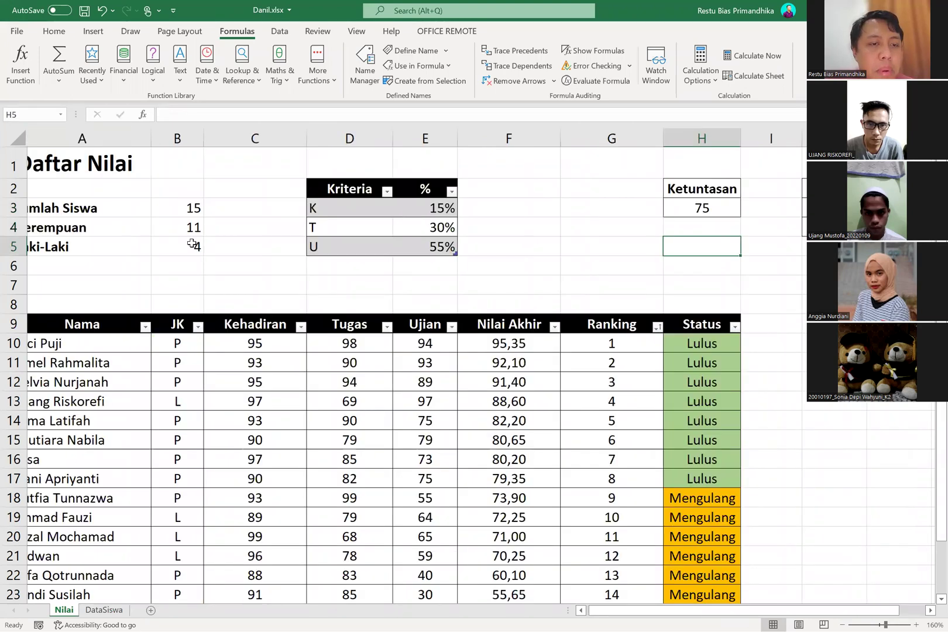
# - Try a Custom data validation rule on the JK cells B10:B24 of the grades table
pyautogui.click(190, 345)
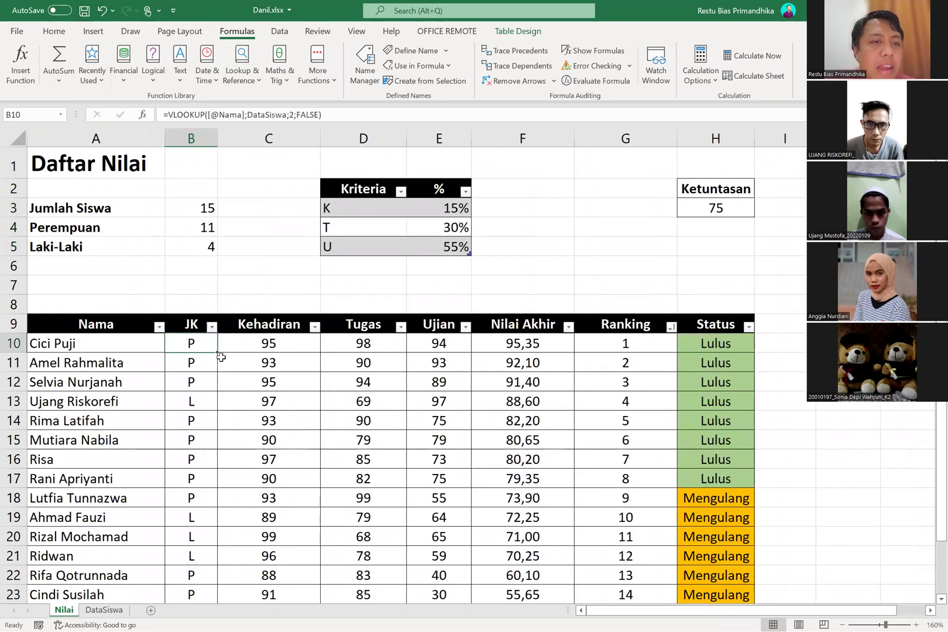
pyautogui.scroll(-1, 208, 301)
pyautogui.click(59, 35)
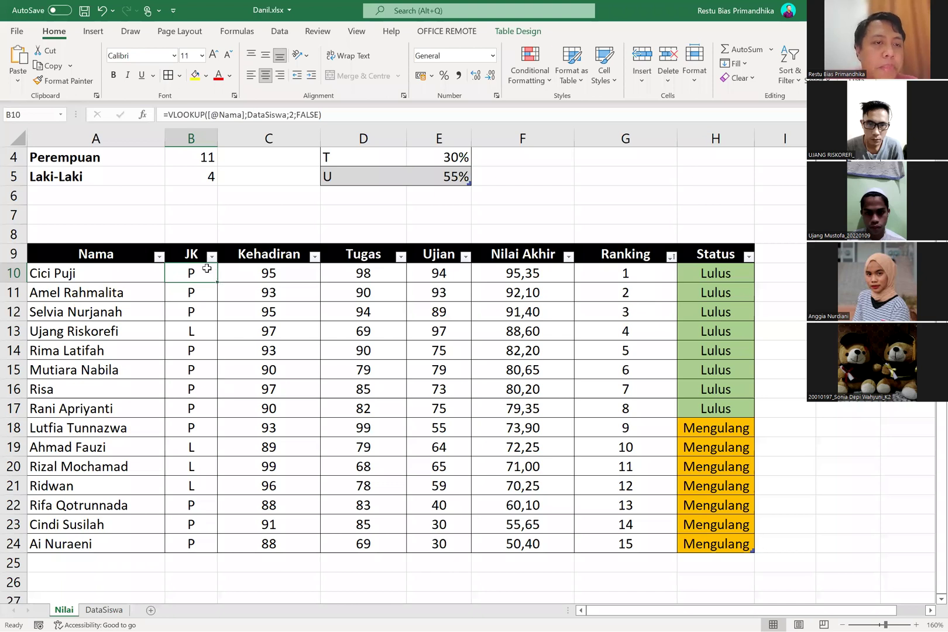
pyautogui.click(278, 287)
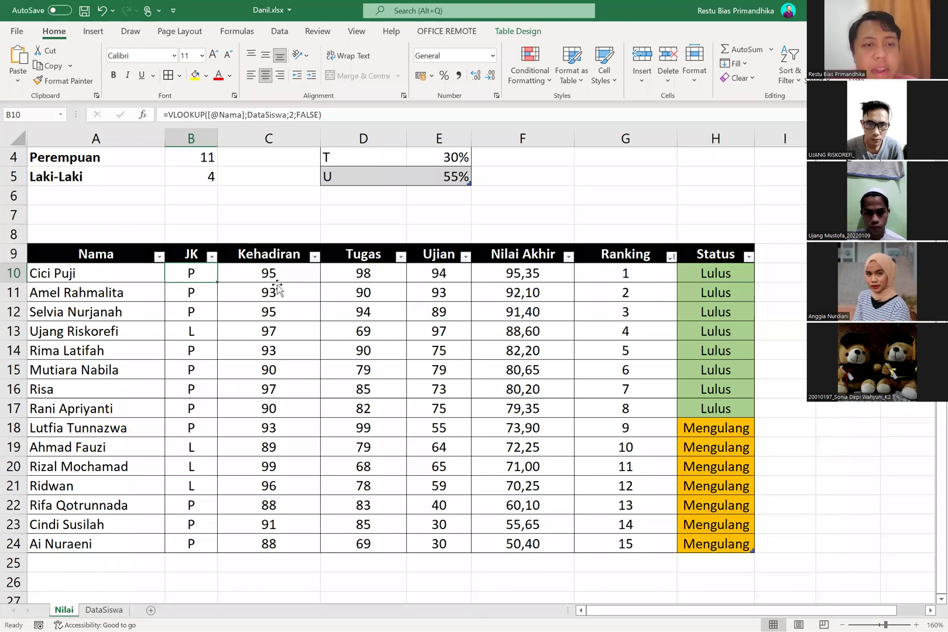
pyautogui.moveTo(185, 270); pyautogui.dragTo(172, 544)
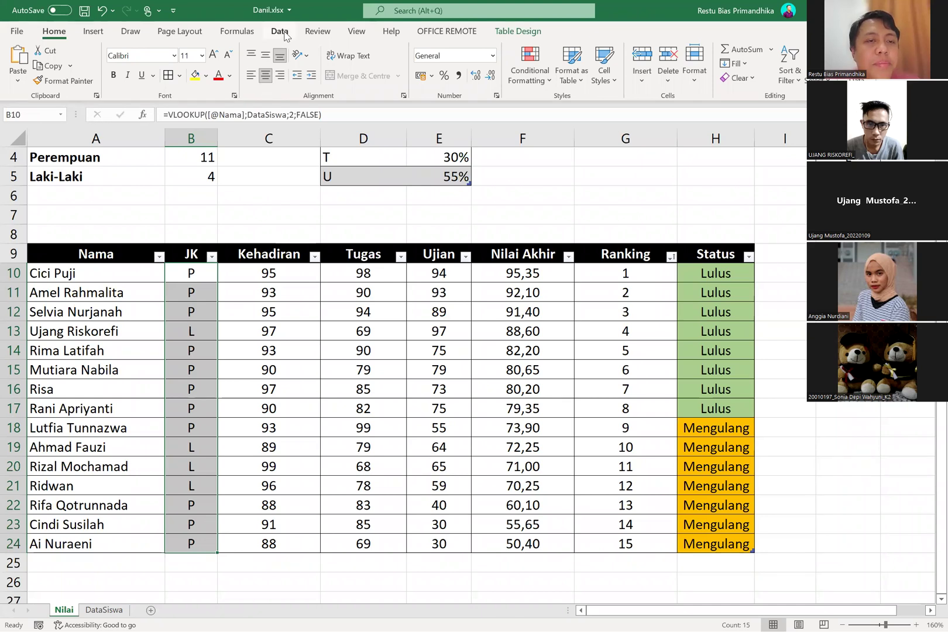
pyautogui.click(280, 31)
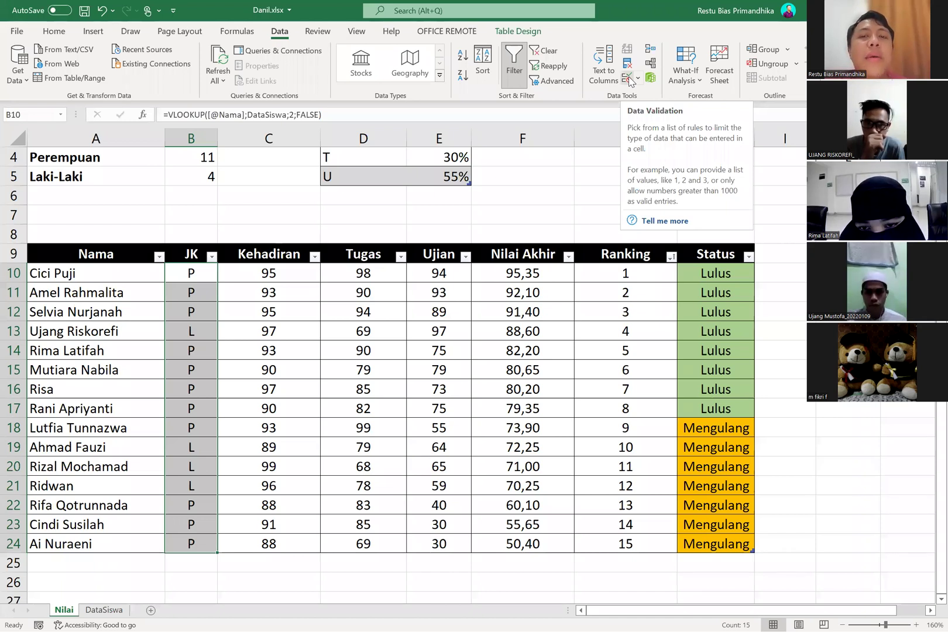
pyautogui.click(629, 80)
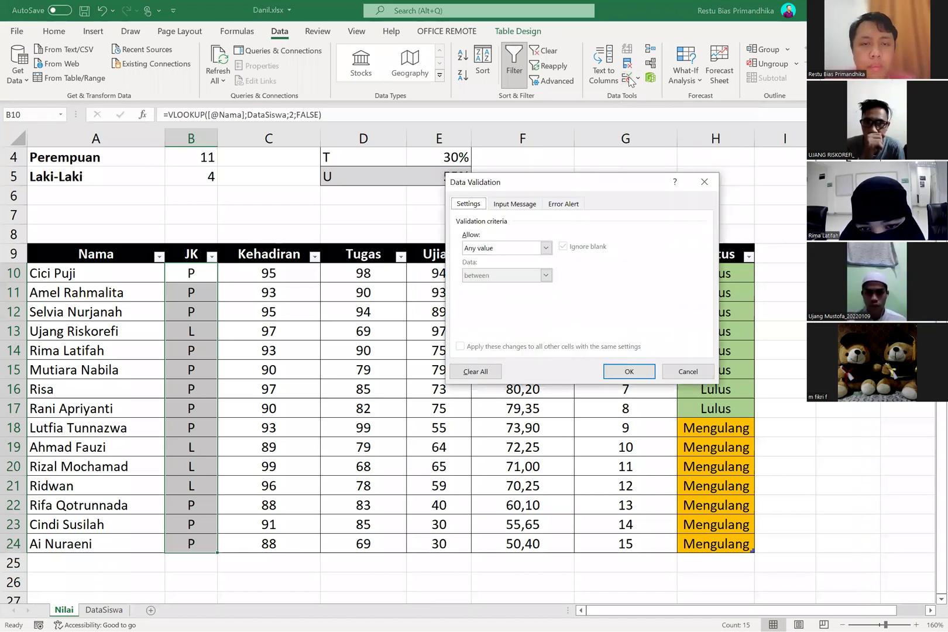
pyautogui.click(521, 250)
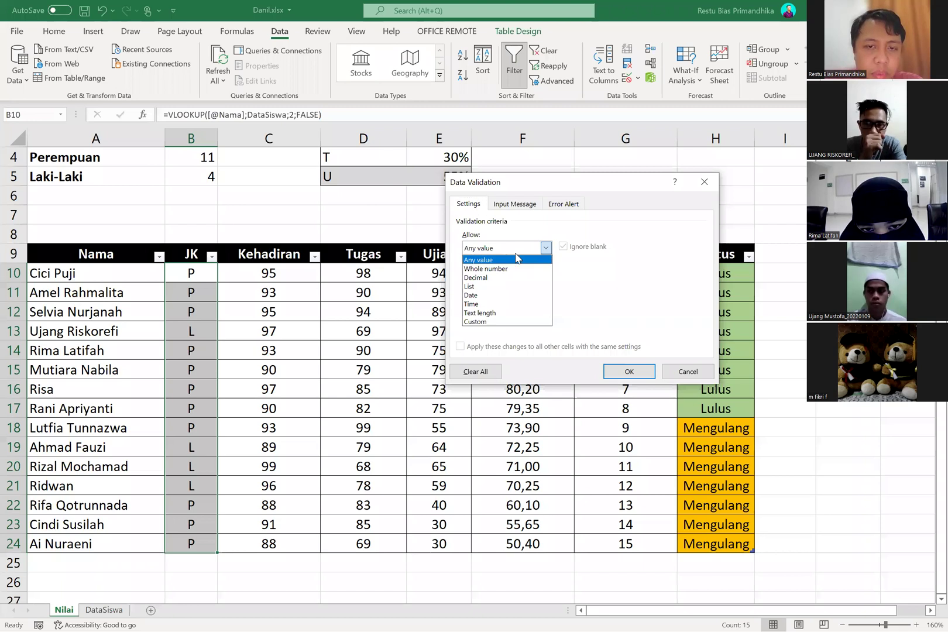
pyautogui.click(500, 322)
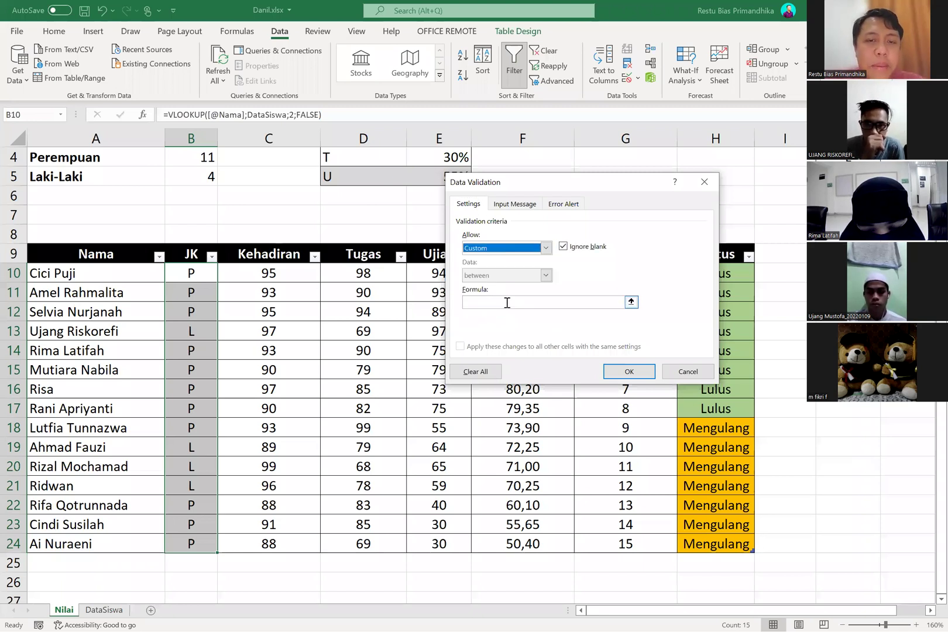
# - Enter =Sex as the custom validation formula and apply the rule to the JK cells
pyautogui.click(506, 302)
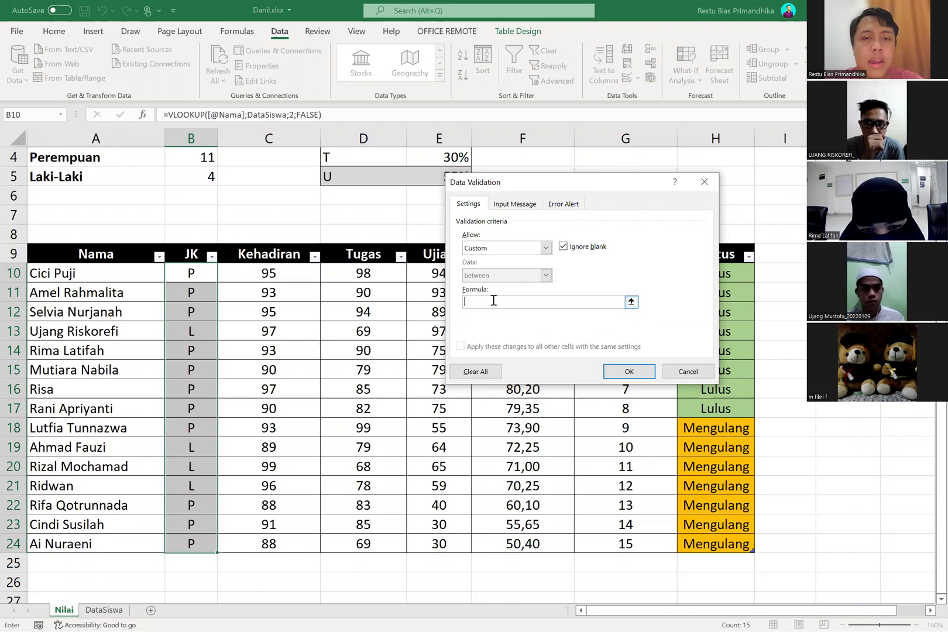
pyautogui.write('=S')
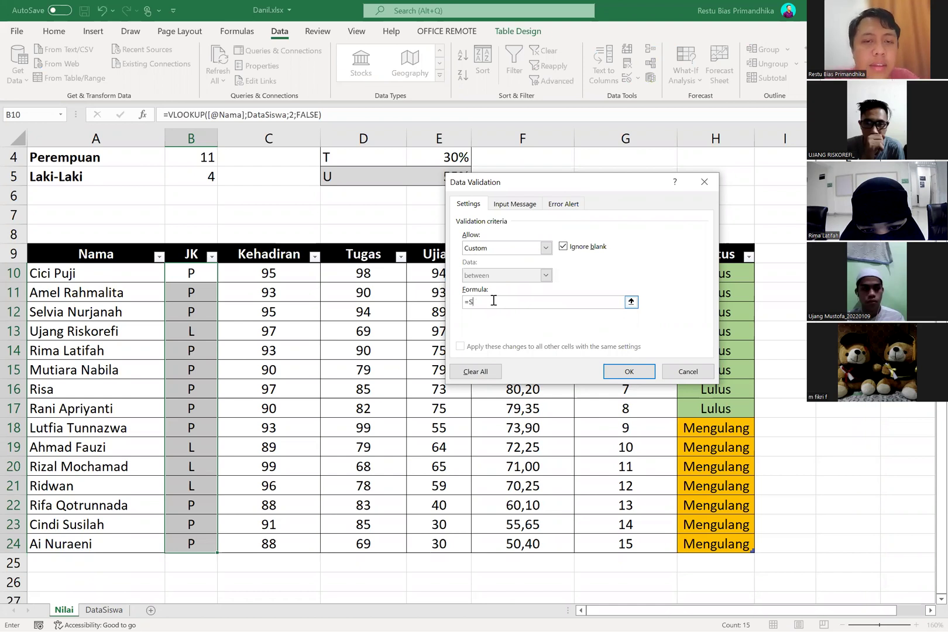
pyautogui.write('Eex')
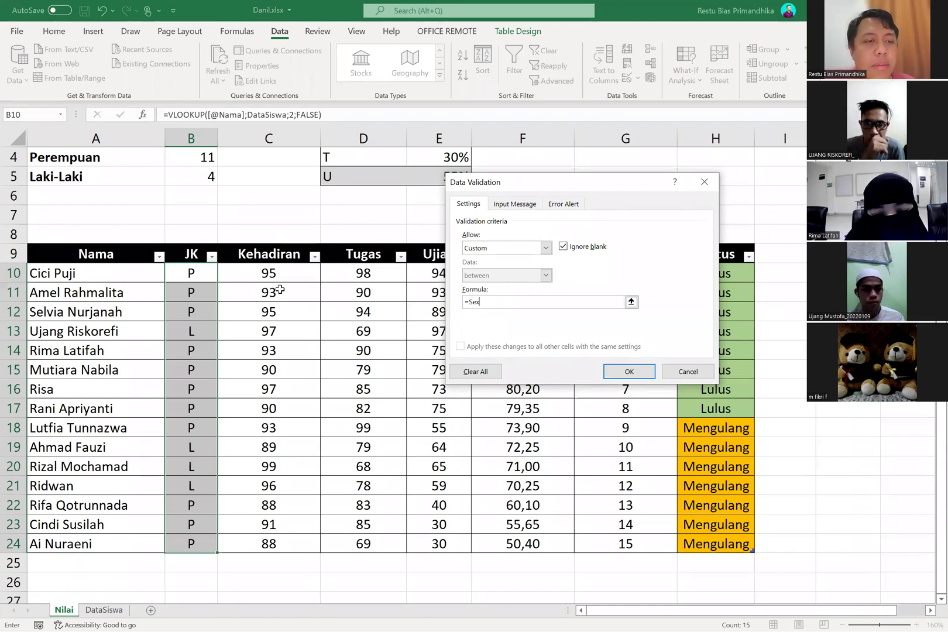
pyautogui.press('Return')
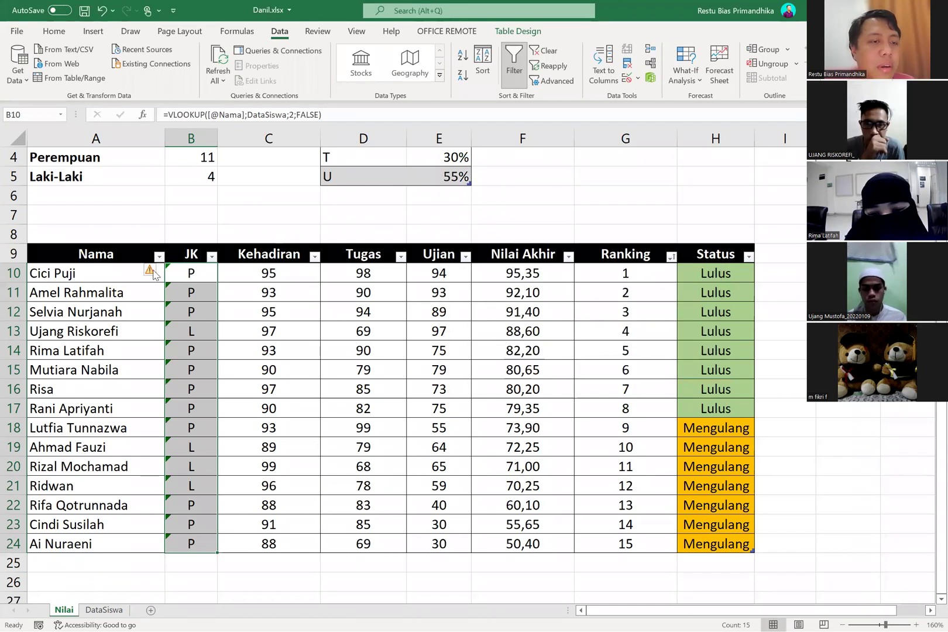
# - Inspect the error flag on the first JK cell, B10
pyautogui.click(196, 273)
pyautogui.click(150, 270)
pyautogui.click(231, 232)
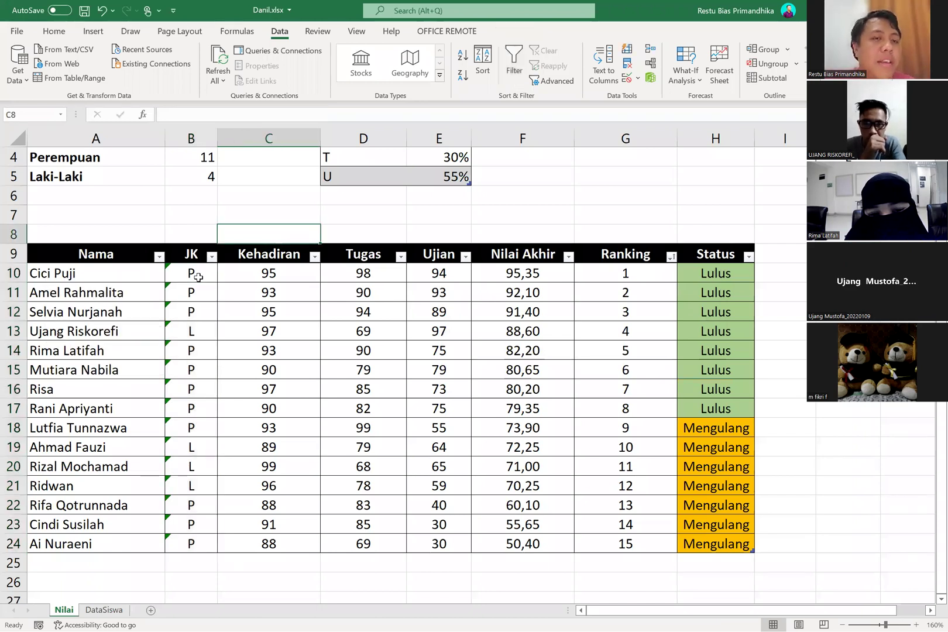
pyautogui.click(168, 275)
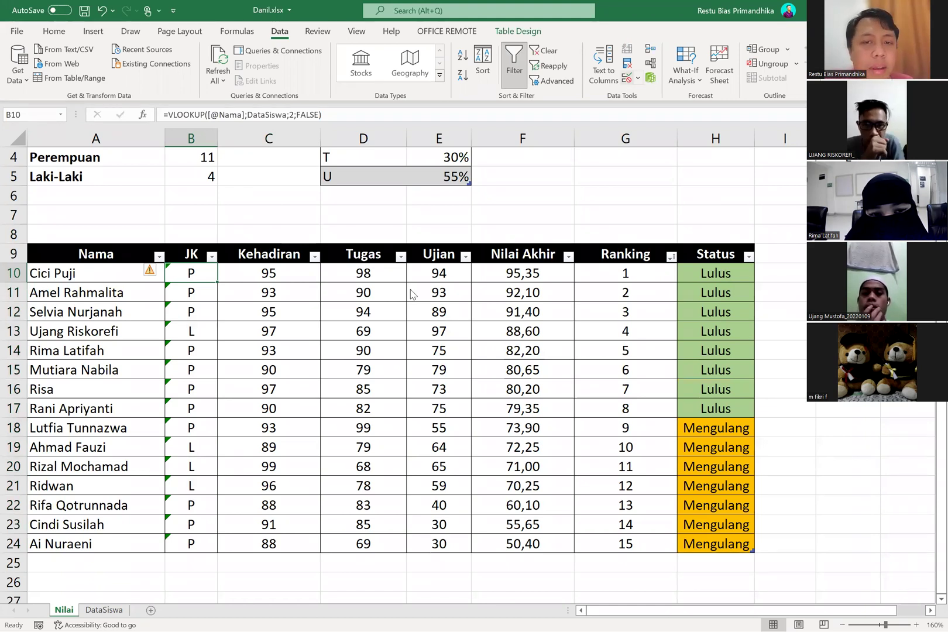
# - Try a List data validation with source =Sex on cell B10 and undo the change
pyautogui.hotkey('alt', 'a')
pyautogui.press('v')
pyautogui.press('v')
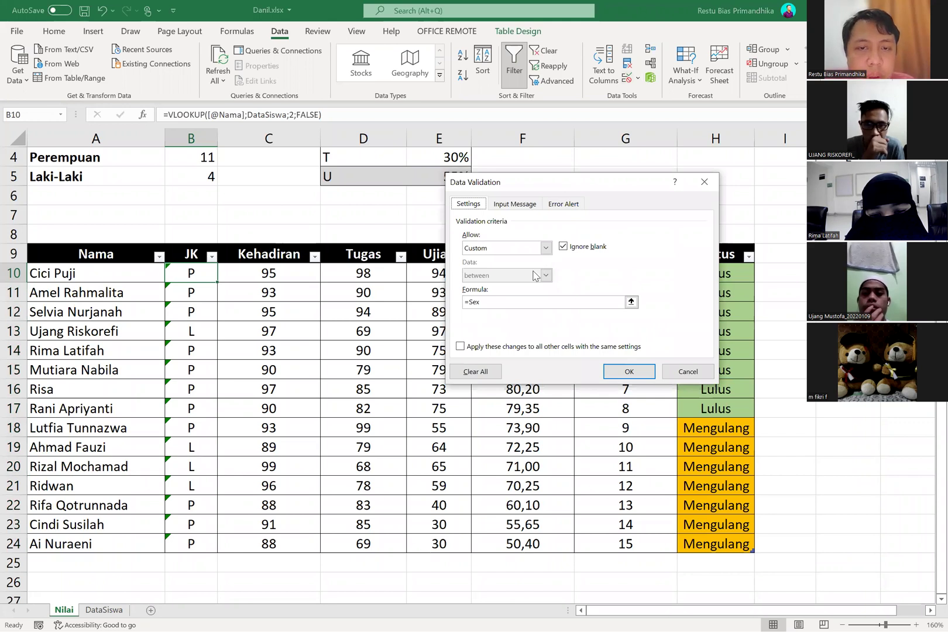
pyautogui.click(532, 251)
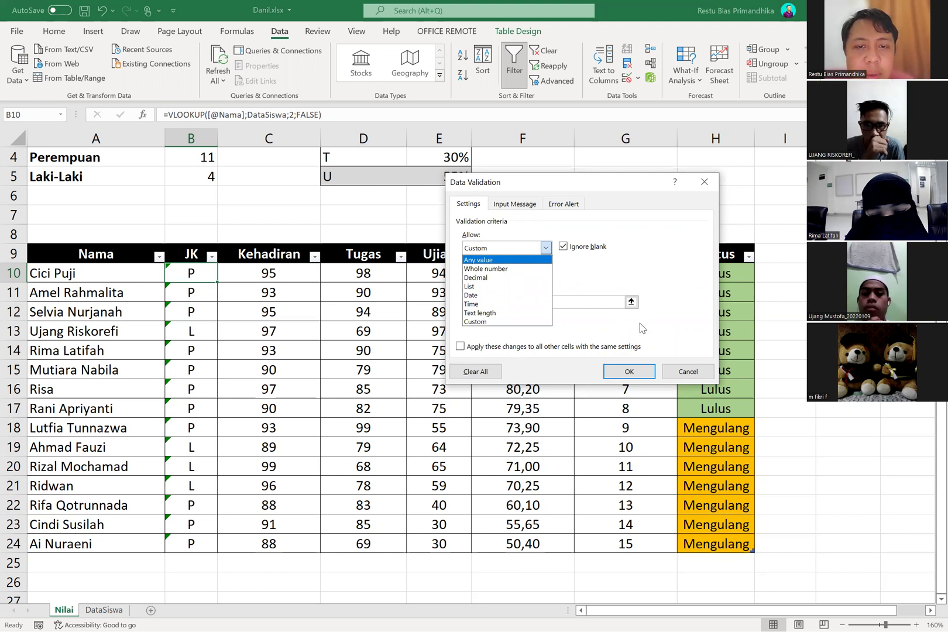
pyautogui.click(543, 286)
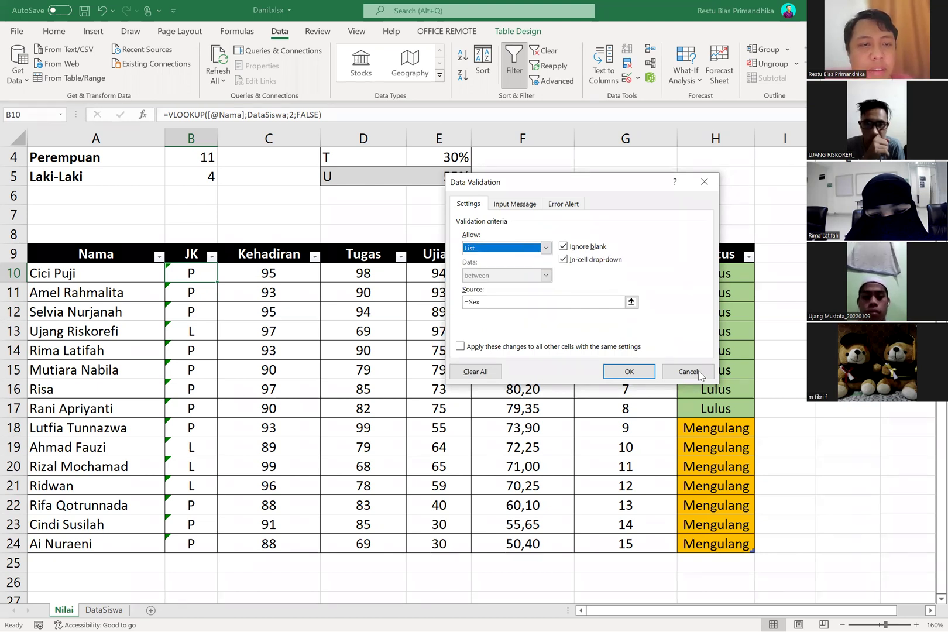
pyautogui.press('Return')
pyautogui.click(276, 292)
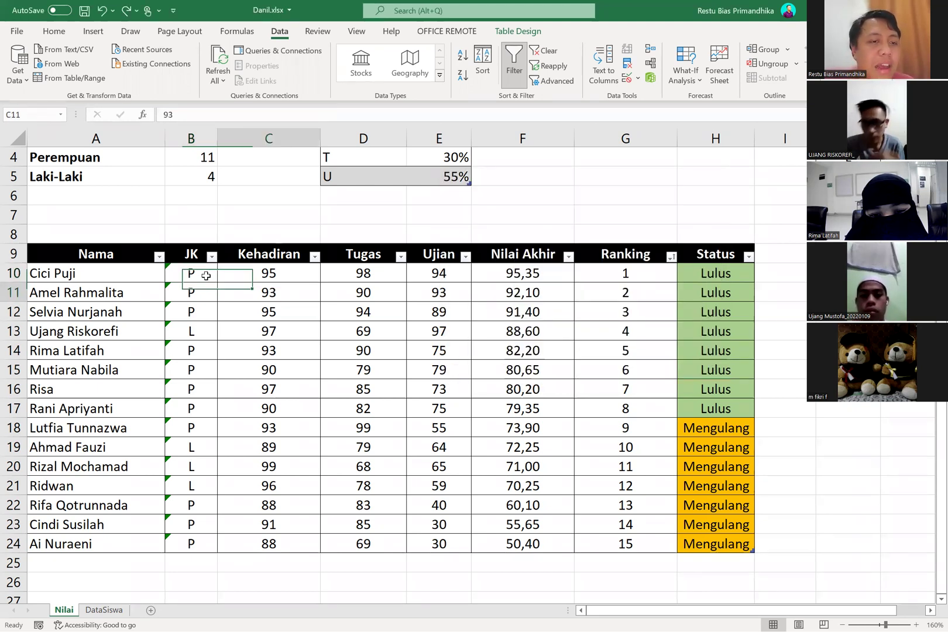
pyautogui.hotkey('ctrl', 'z')
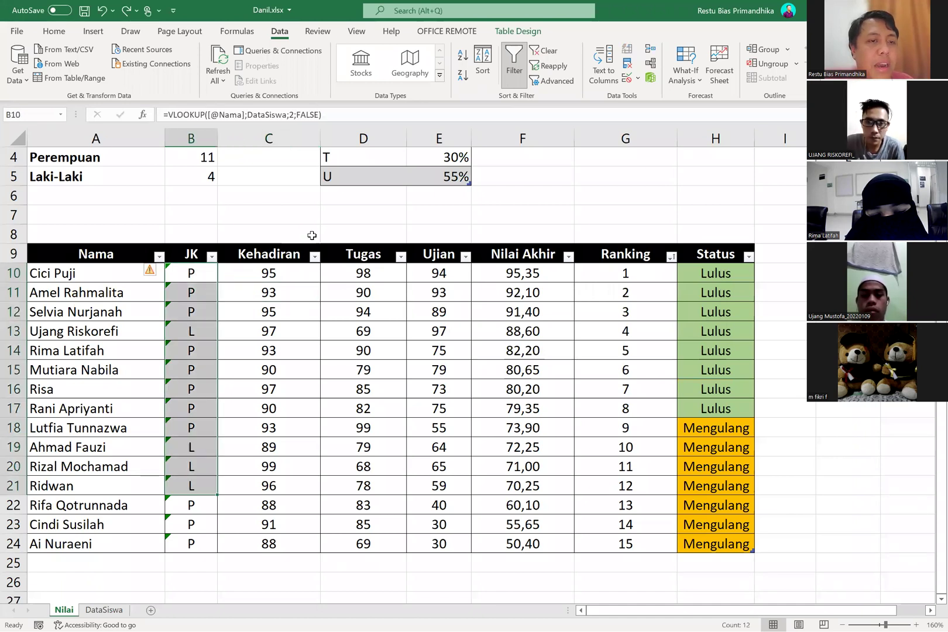
# - Compare the JK list range J3:J4 with the JK cells B10:B24 and check the error options for those cells
pyautogui.scroll(1, 444, 212)
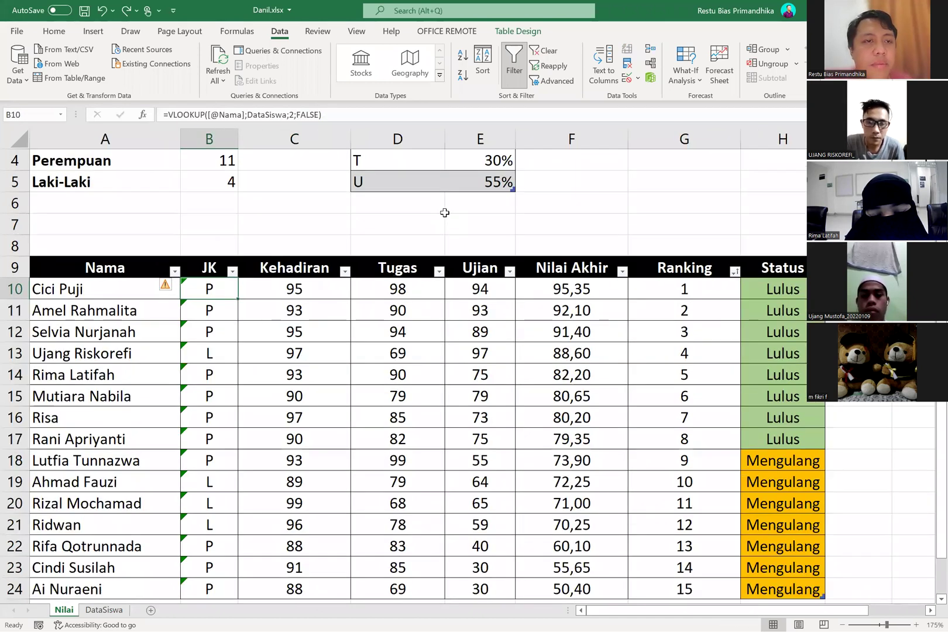
pyautogui.scroll(-3, 709, 198)
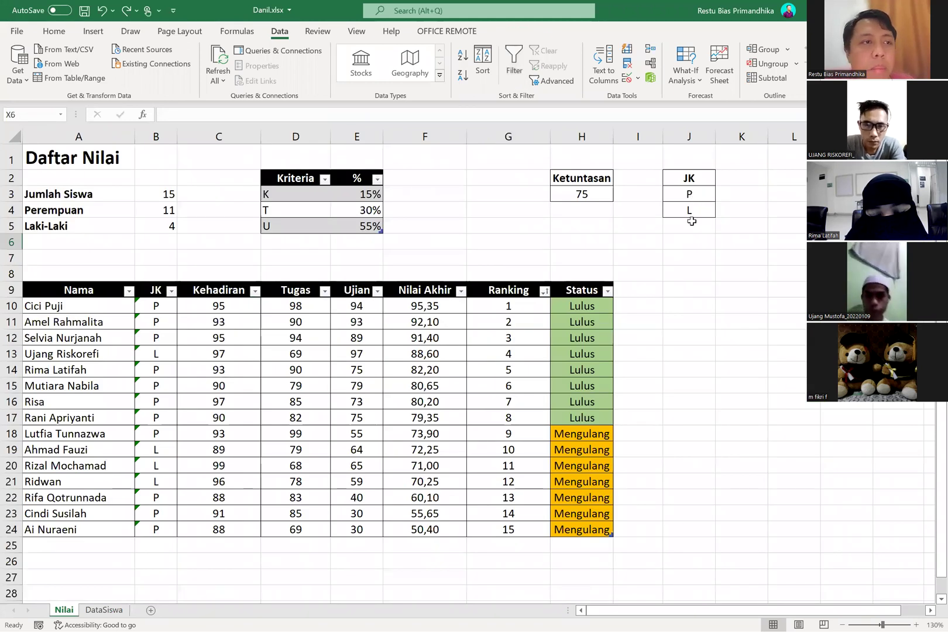
pyautogui.moveTo(688, 193); pyautogui.dragTo(689, 211)
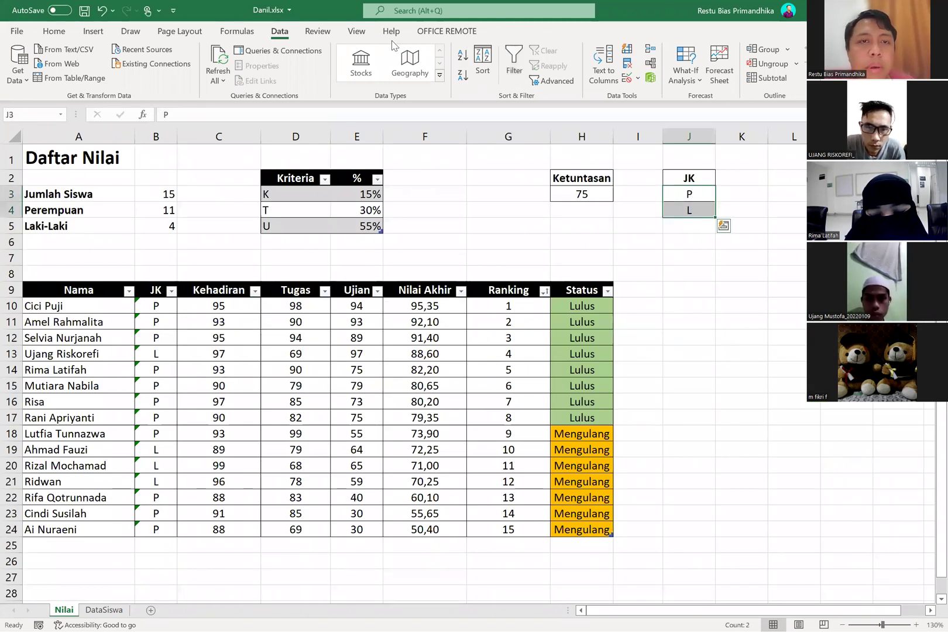
pyautogui.click(152, 306)
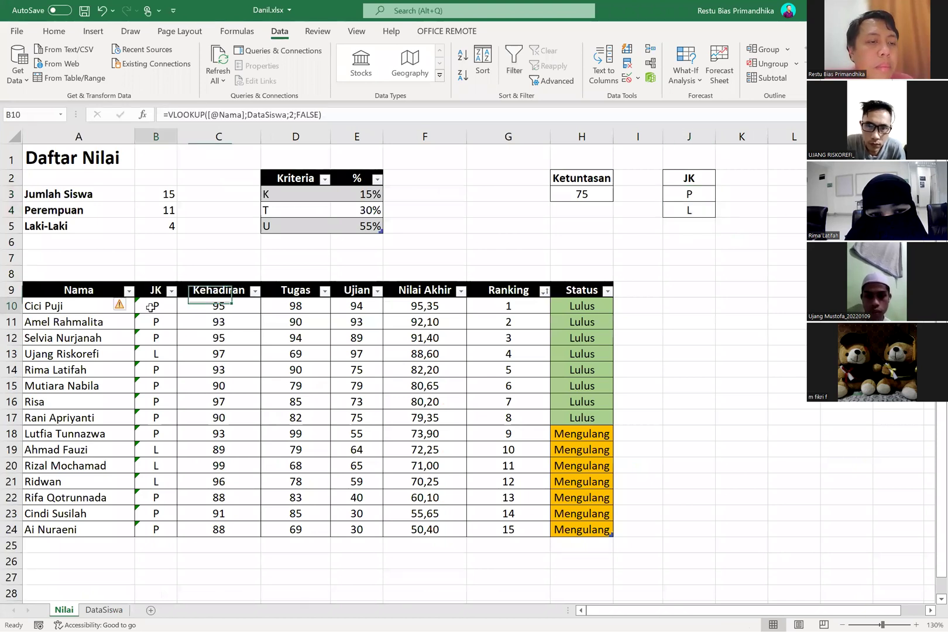
pyautogui.keyDown('shift'); pyautogui.click(144, 534); pyautogui.keyUp('shift')
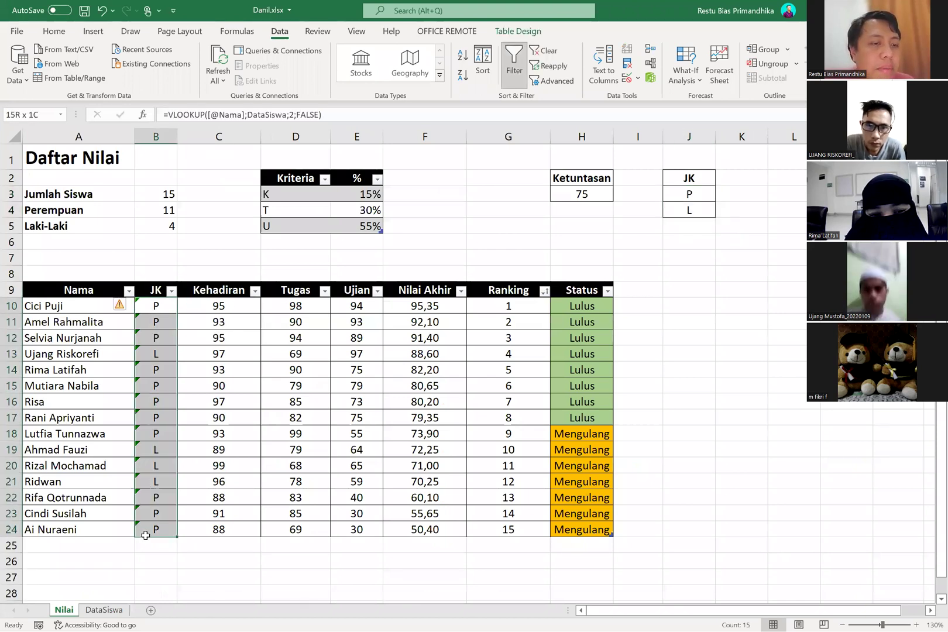
pyautogui.click(119, 306)
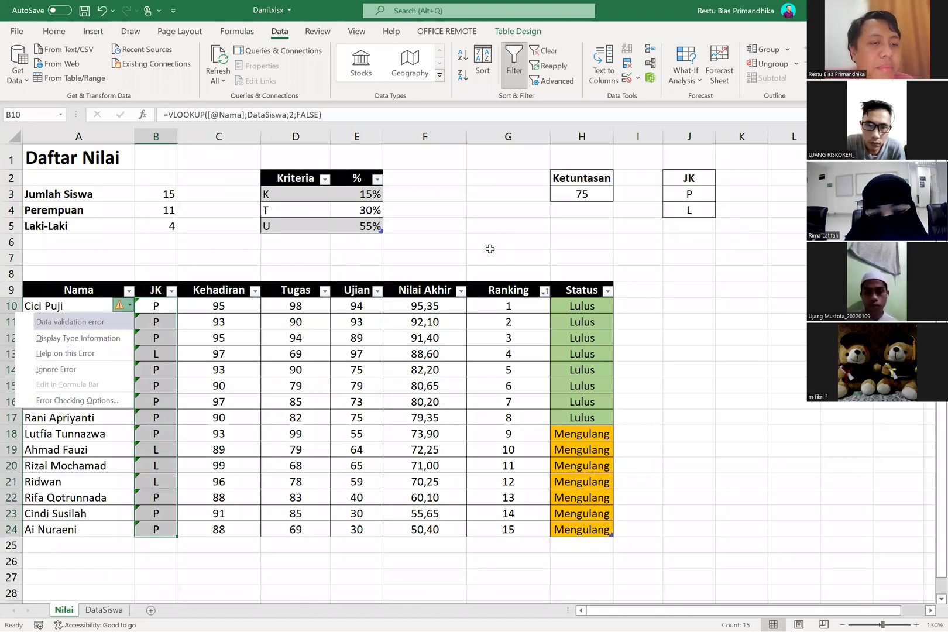
pyautogui.press('Escape')
# - Define the name Sex with workbook scope for the JK list range J3:J4
pyautogui.click(636, 200)
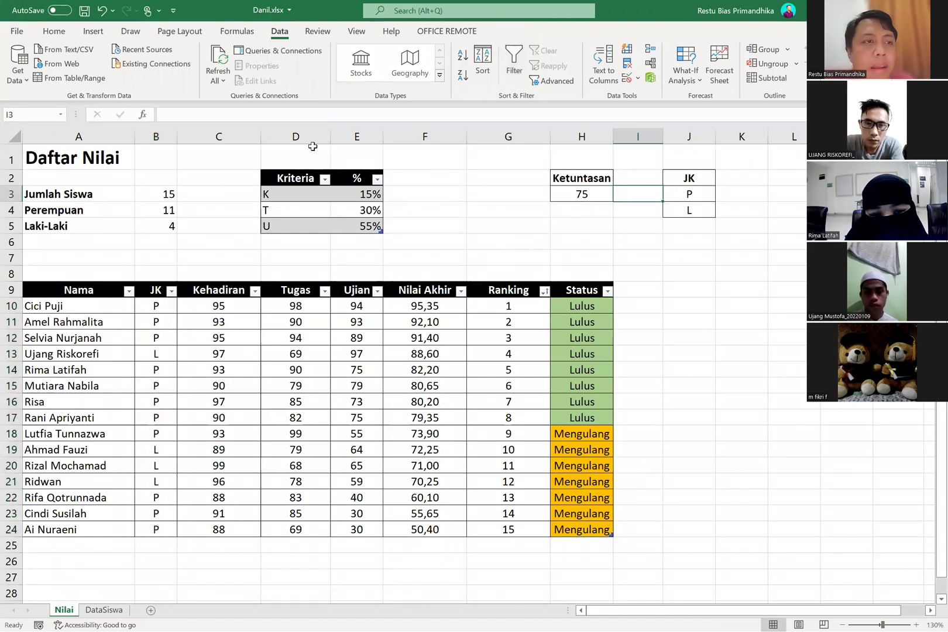
pyautogui.press('Right')
pyautogui.hotkey('shift', 'Down')
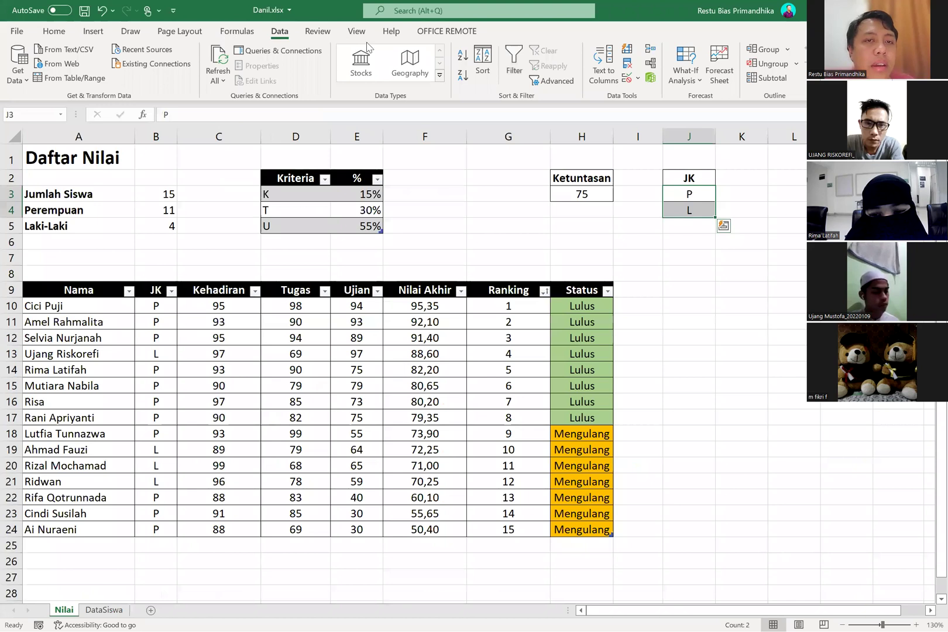
pyautogui.click(237, 31)
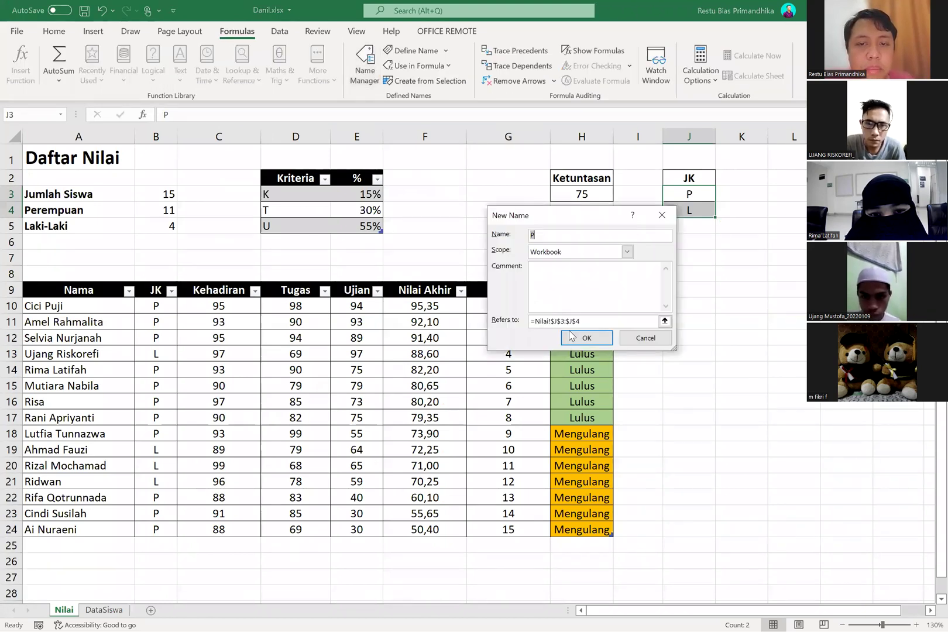
pyautogui.write('Sex')
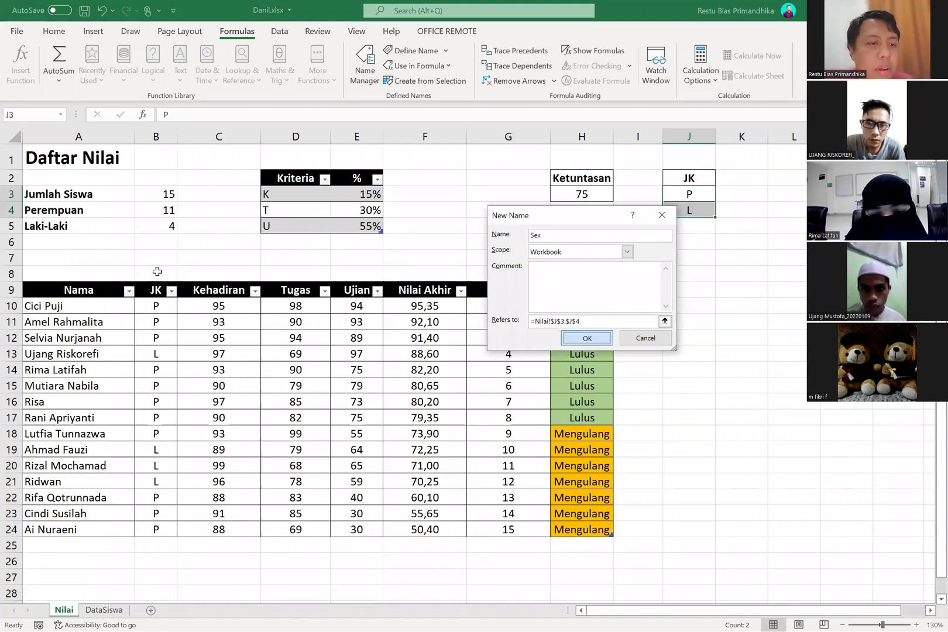
pyautogui.press('Return')
# - Apply a List data validation with source =Sex to the JK cells B10:B24
pyautogui.moveTo(155, 305); pyautogui.dragTo(157, 529)
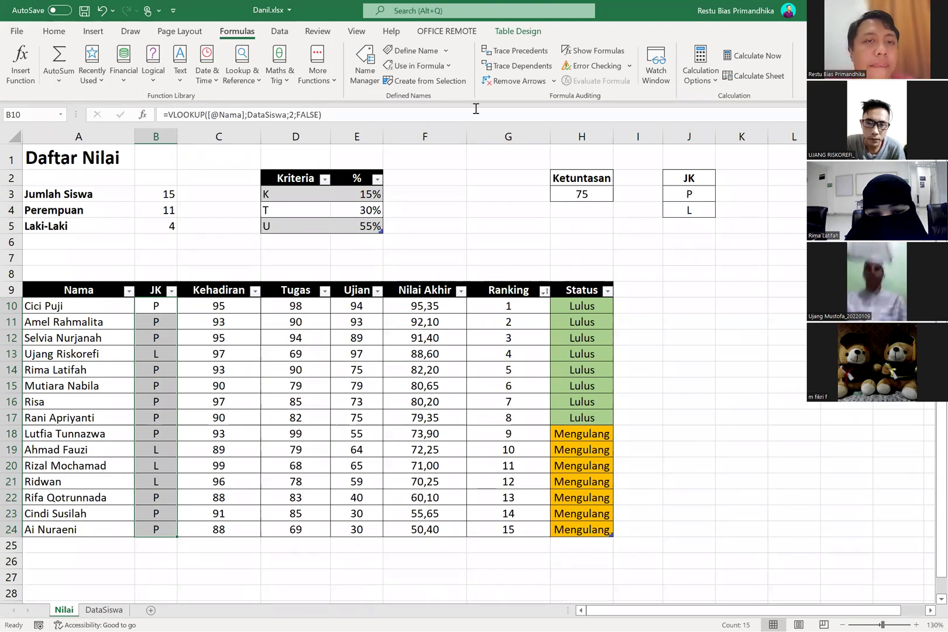
pyautogui.click(304, 32)
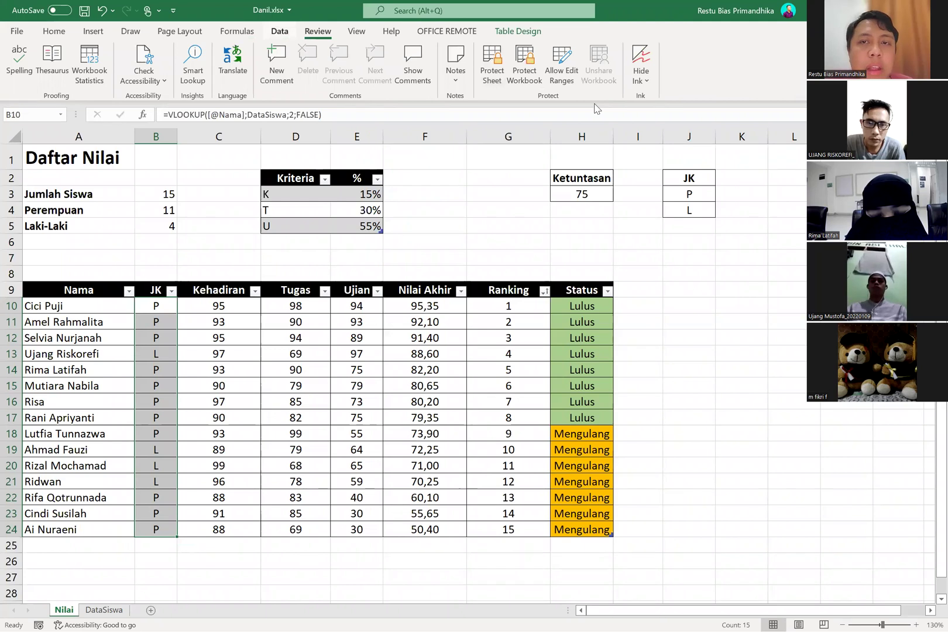
pyautogui.click(280, 32)
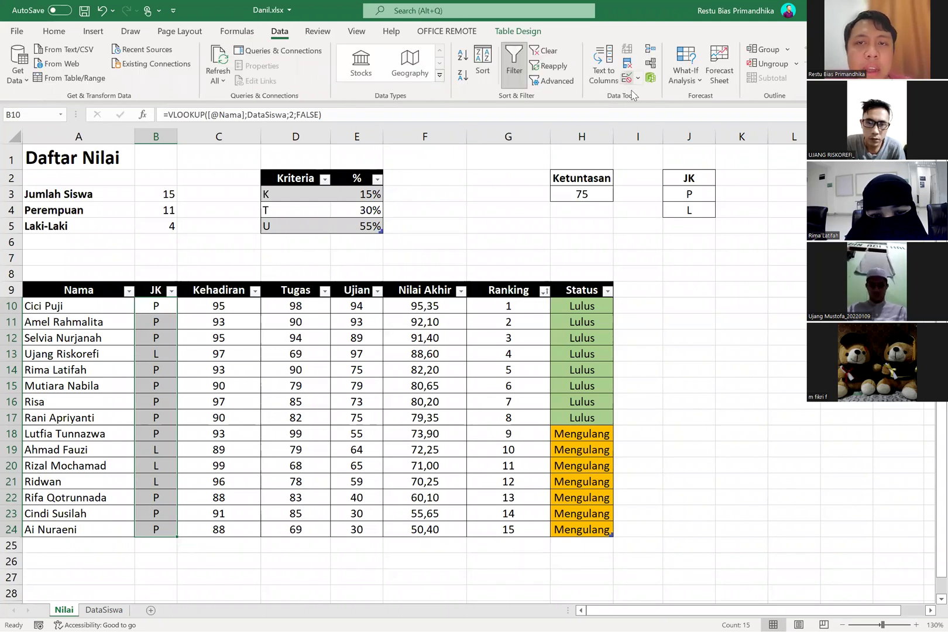
pyautogui.click(627, 81)
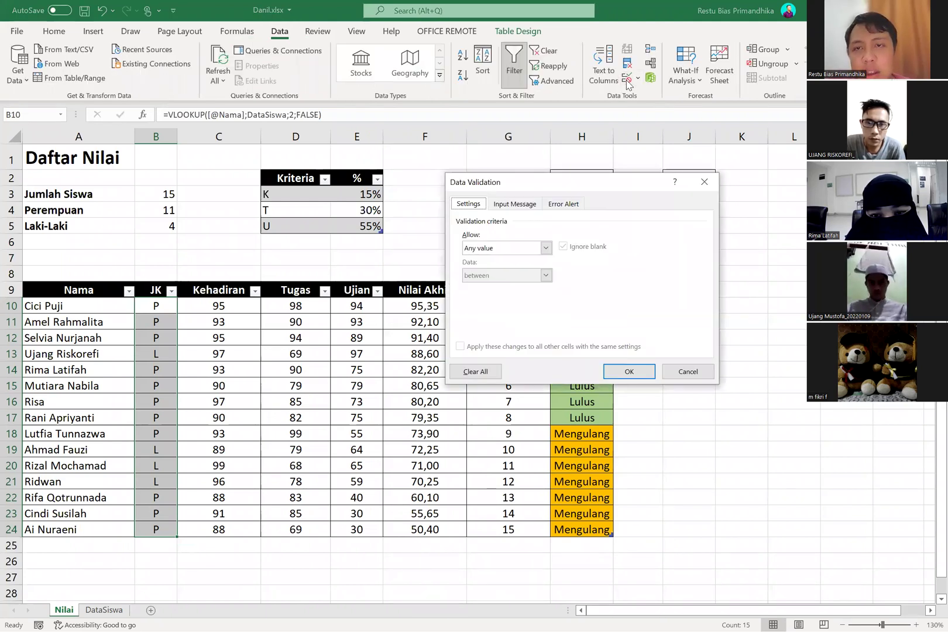
pyautogui.click(483, 250)
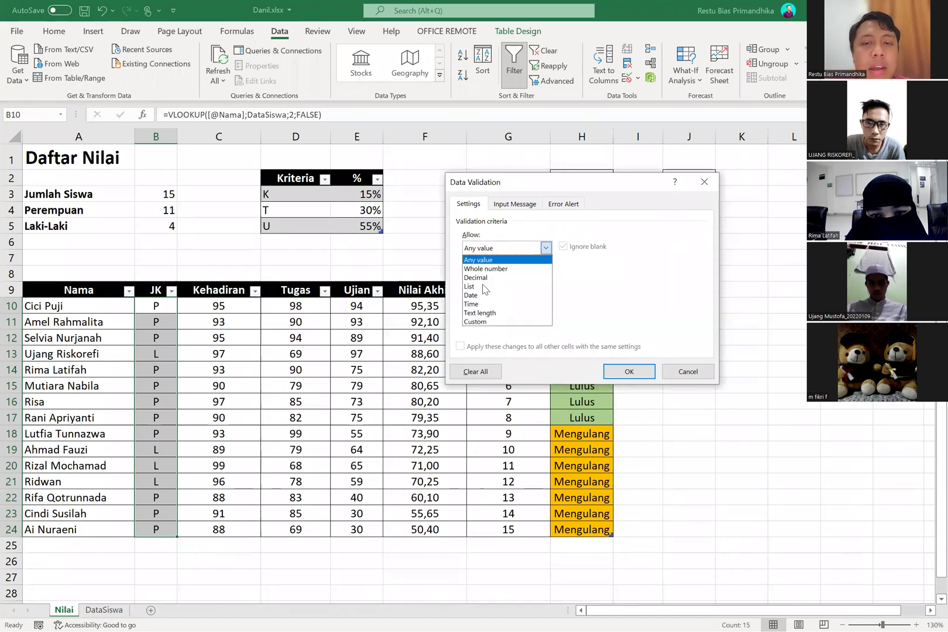
pyautogui.click(469, 286)
pyautogui.click(489, 302)
pyautogui.write('=')
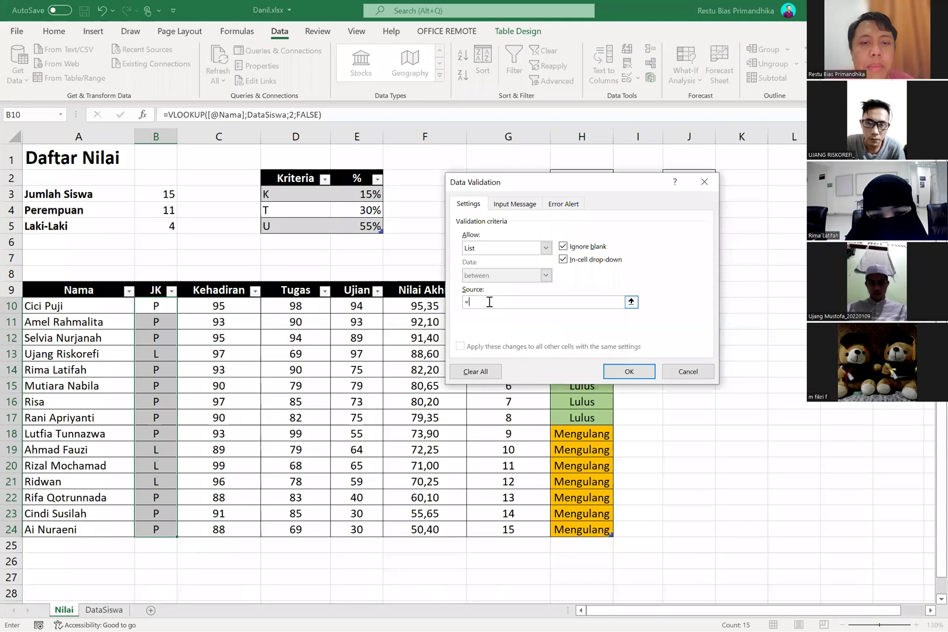
pyautogui.write('Sex')
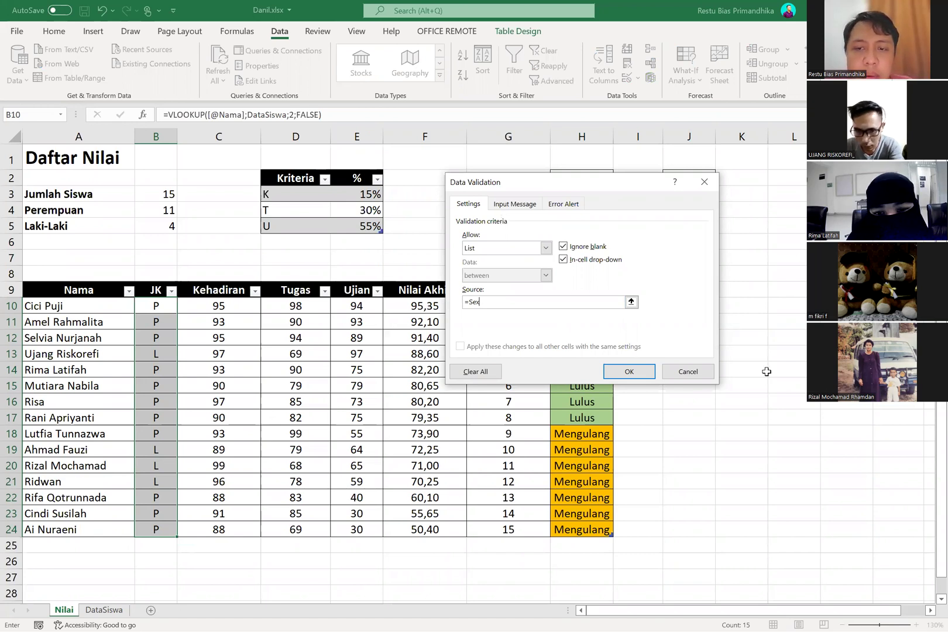
pyautogui.click(628, 369)
pyautogui.click(313, 337)
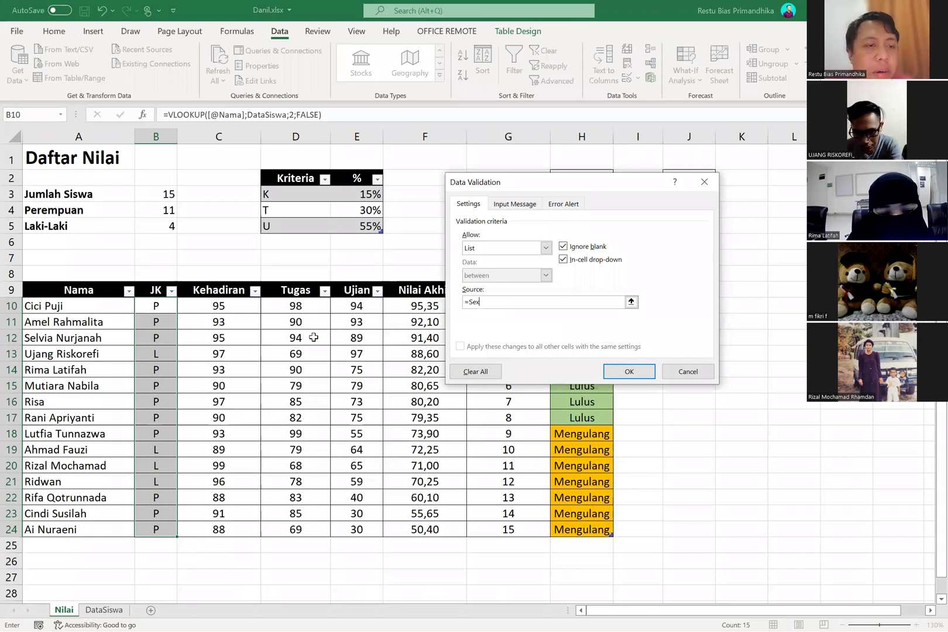
# - Check the drop-down choices offered in the JK column, opening the list in cell B13
pyautogui.click(169, 318)
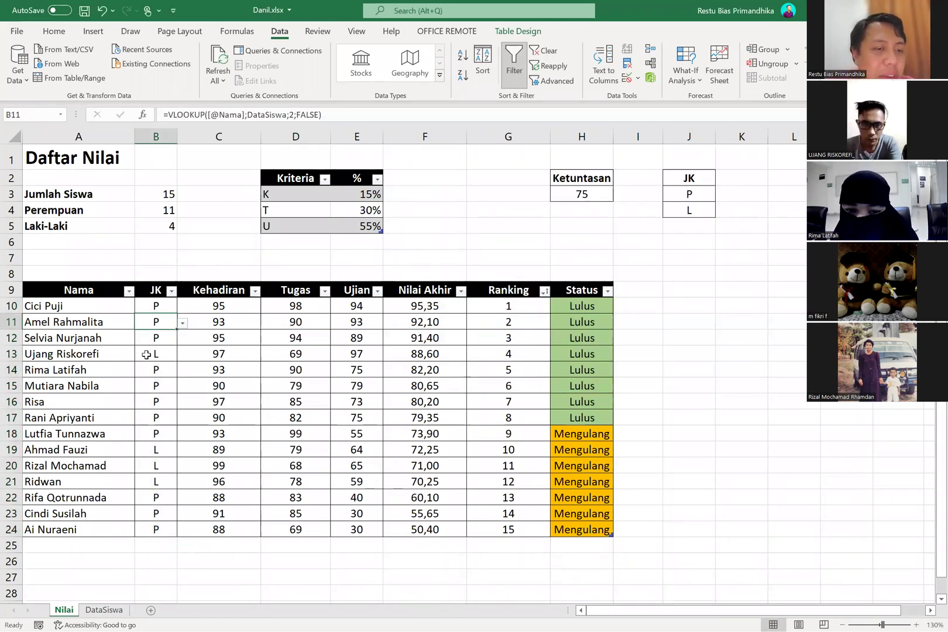
pyautogui.scroll(3, 146, 356)
pyautogui.scroll(-2, 197, 237)
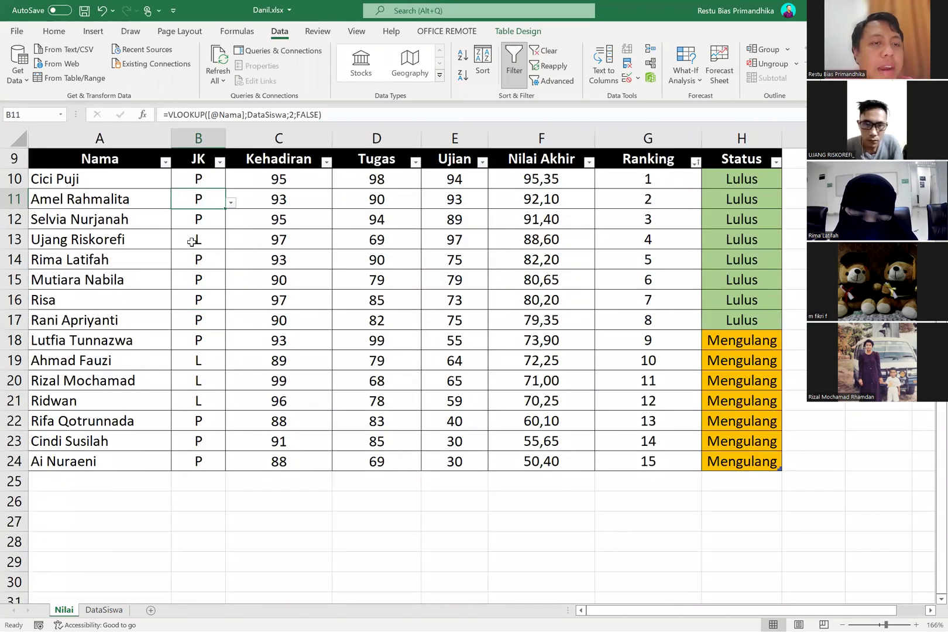
pyautogui.click(196, 275)
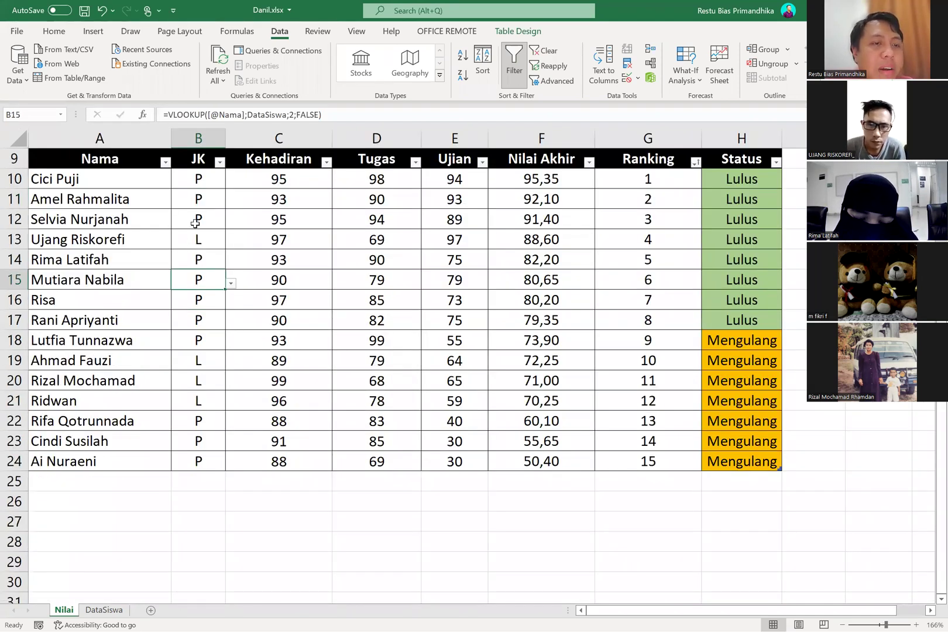
pyautogui.click(205, 242)
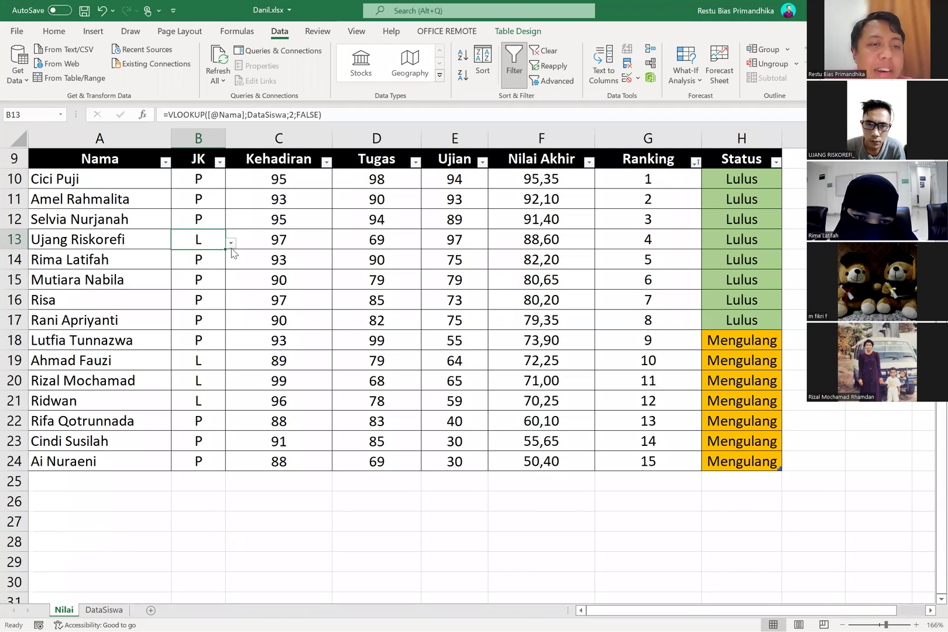
pyautogui.click(231, 245)
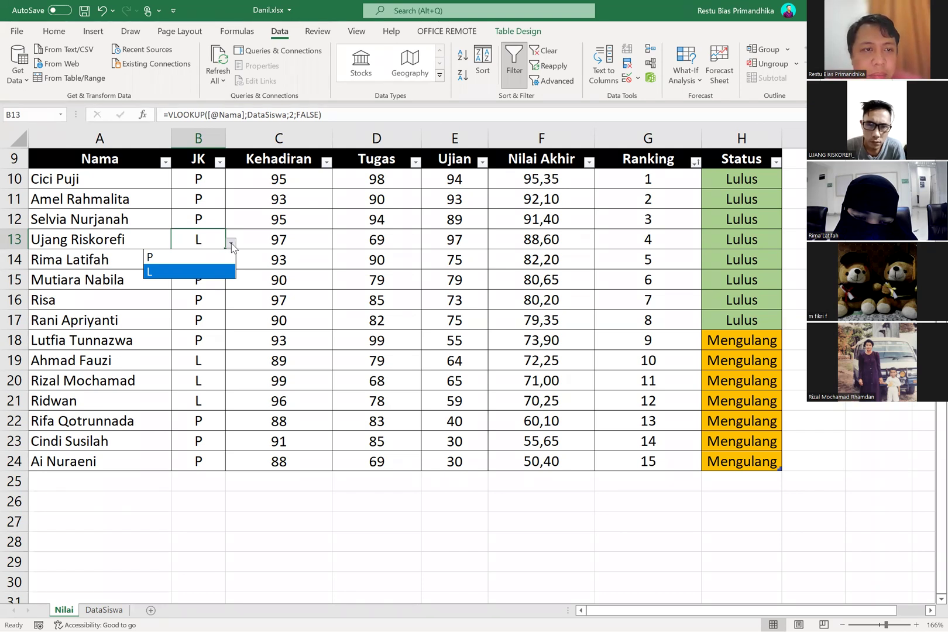
pyautogui.click(248, 287)
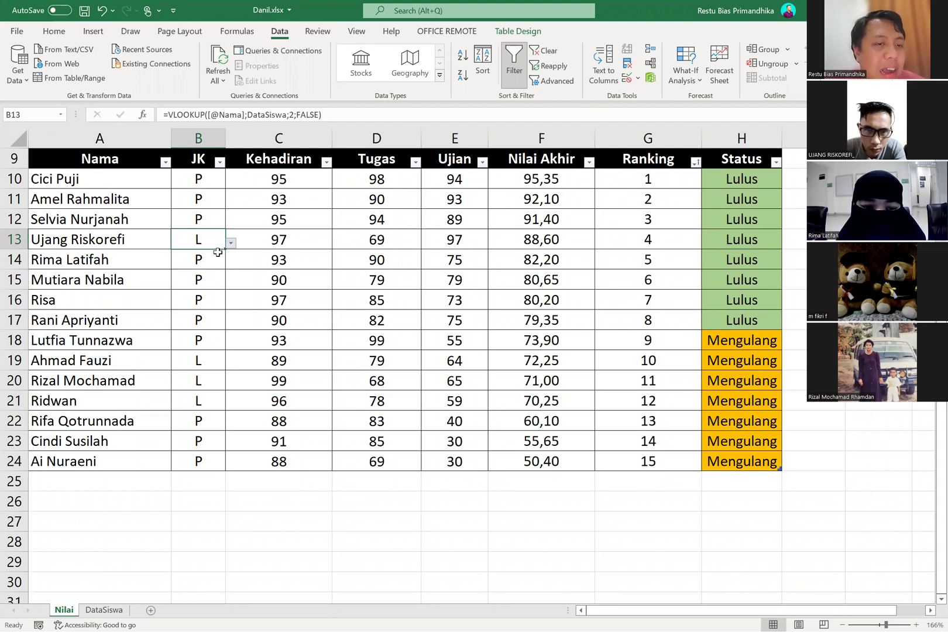
pyautogui.click(230, 243)
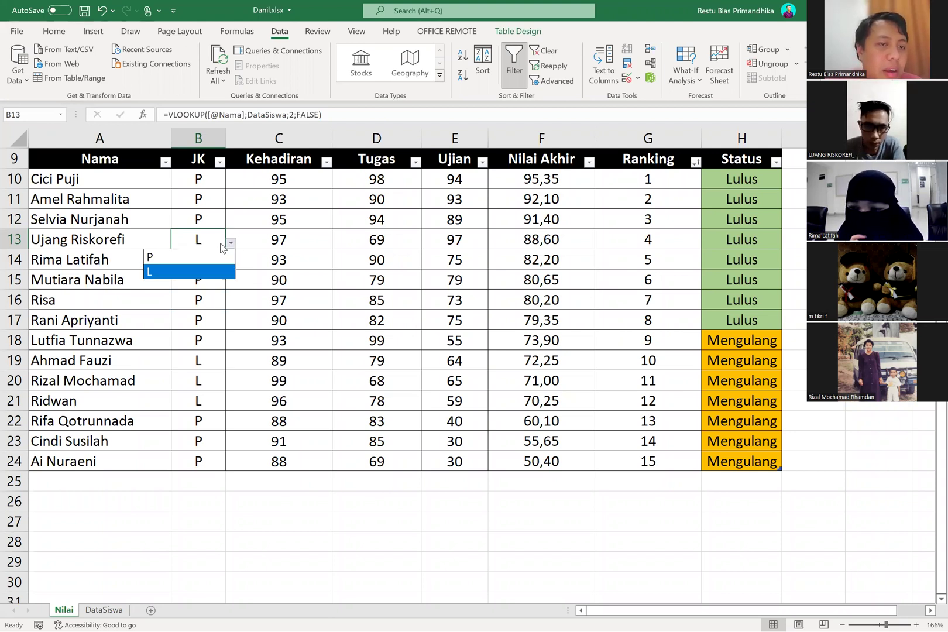
# - Try to enter NaskdnkA in JK cell B15 to test the validation and cancel the entry
pyautogui.click(199, 281)
pyautogui.click(199, 280)
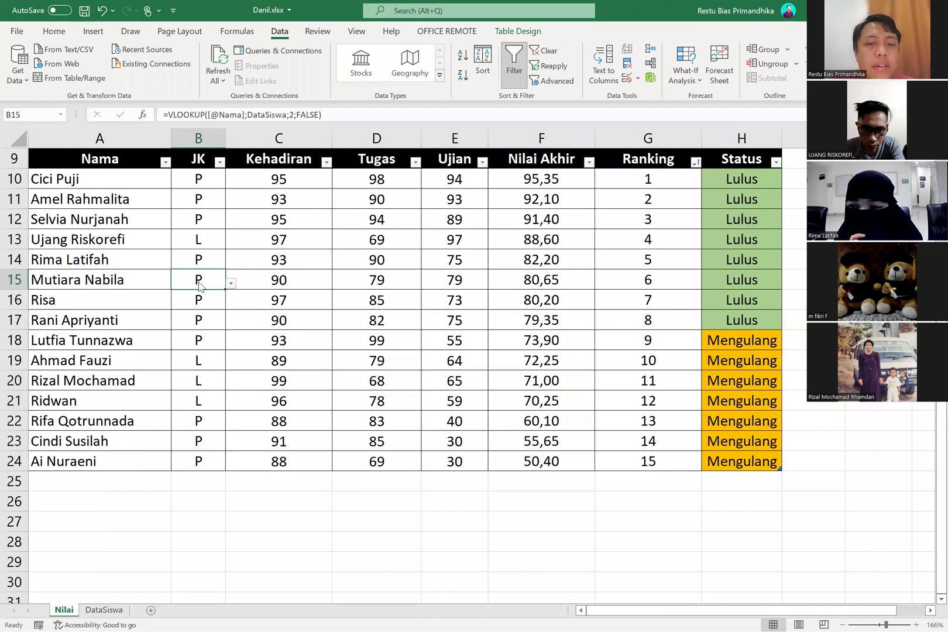
pyautogui.write('NaskdnkA')
pyautogui.press('Return')
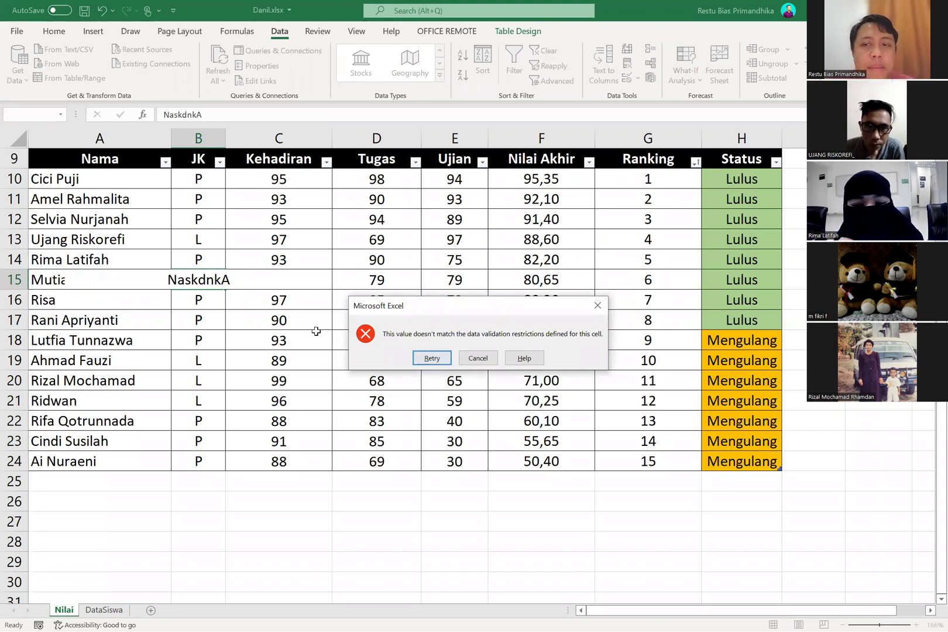
pyautogui.press('Escape')
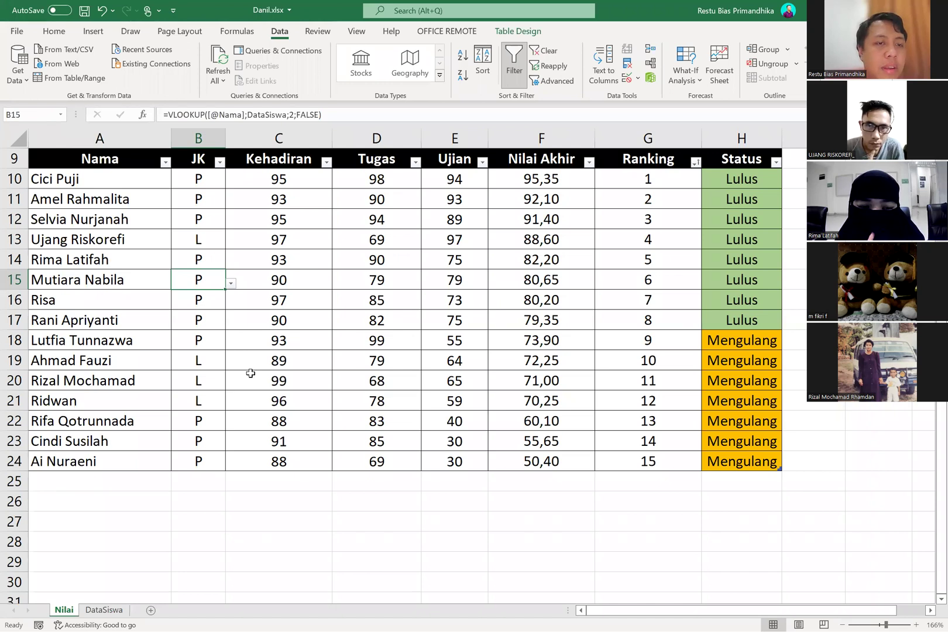
pyautogui.scroll(1, 250, 374)
pyautogui.scroll(2, 250, 373)
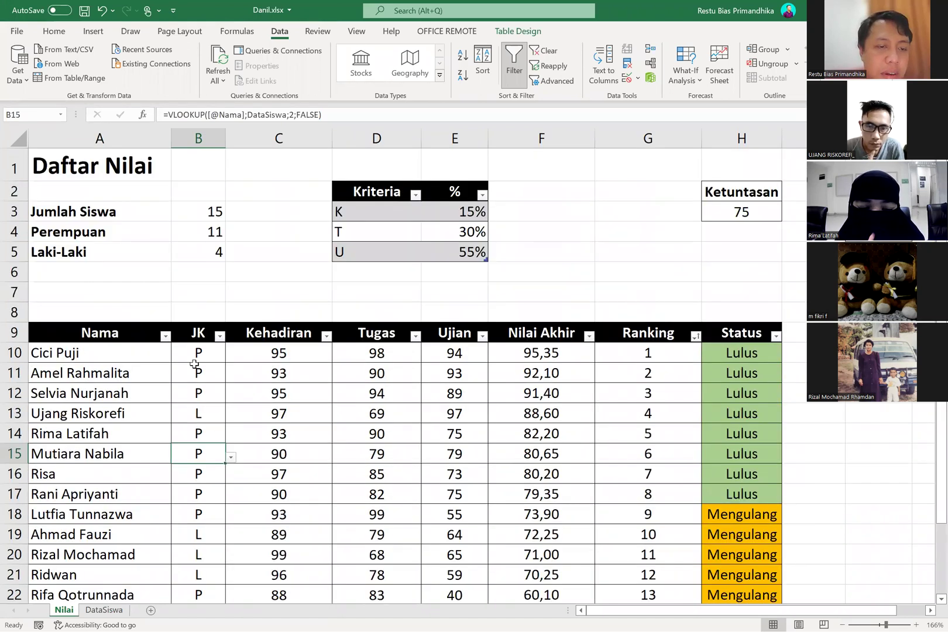
pyautogui.click(210, 374)
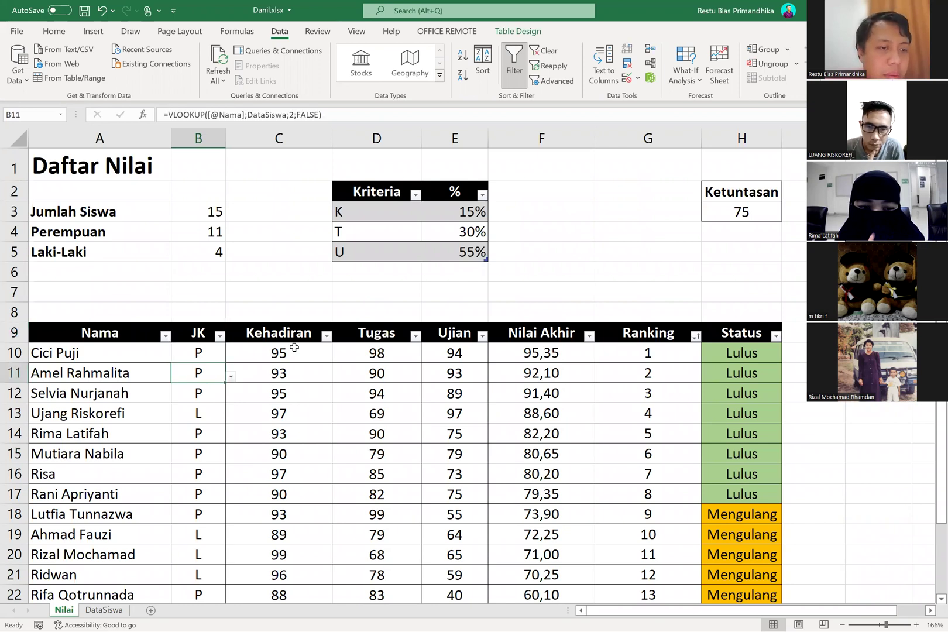
pyautogui.scroll(-4, 294, 347)
pyautogui.keyDown('ctrl'); pyautogui.scroll(-2, 153, 298); pyautogui.keyUp('ctrl')
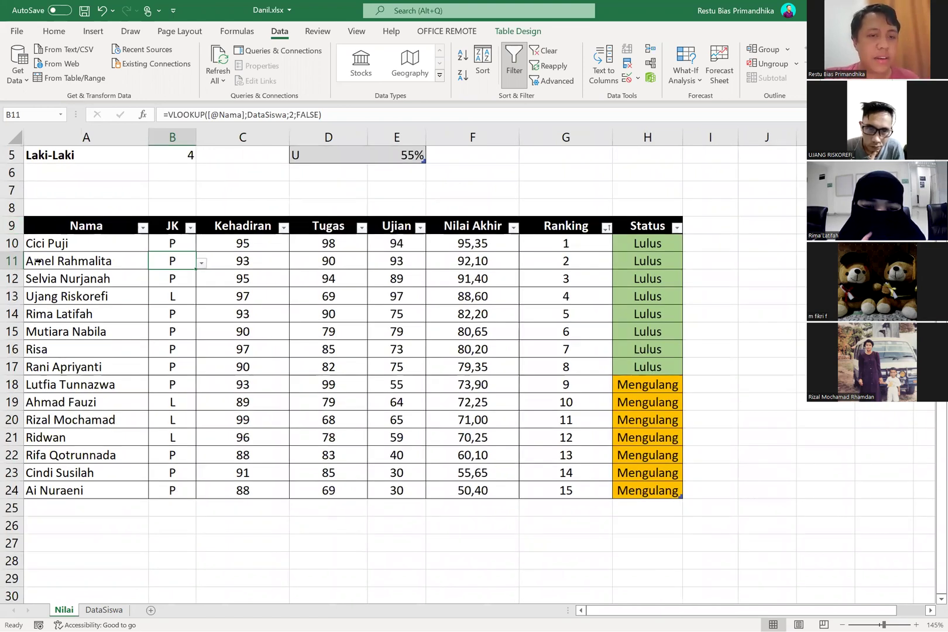
pyautogui.hotkey('alt', 'Tab')
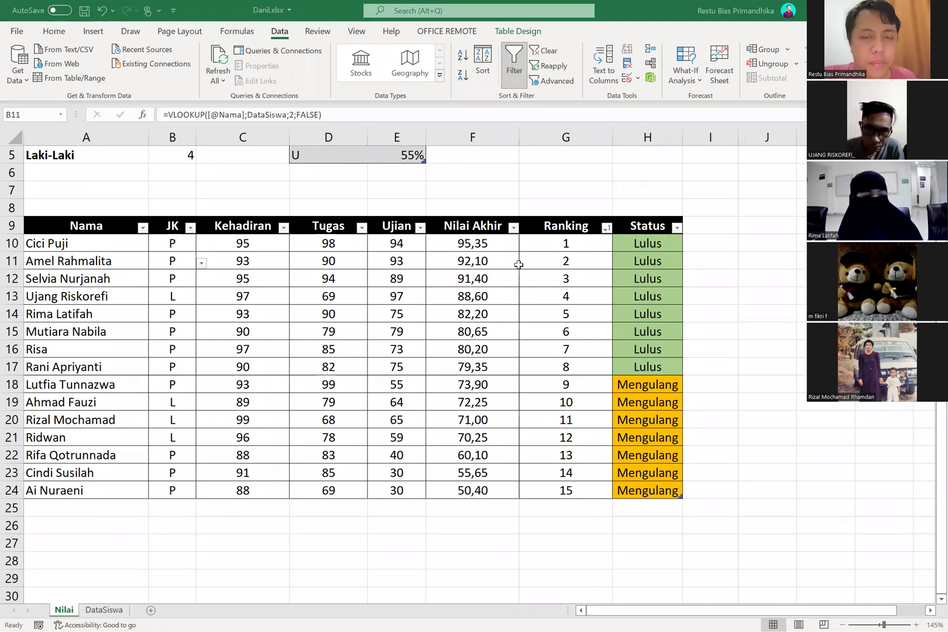
pyautogui.hotkey('alt', 'Tab')
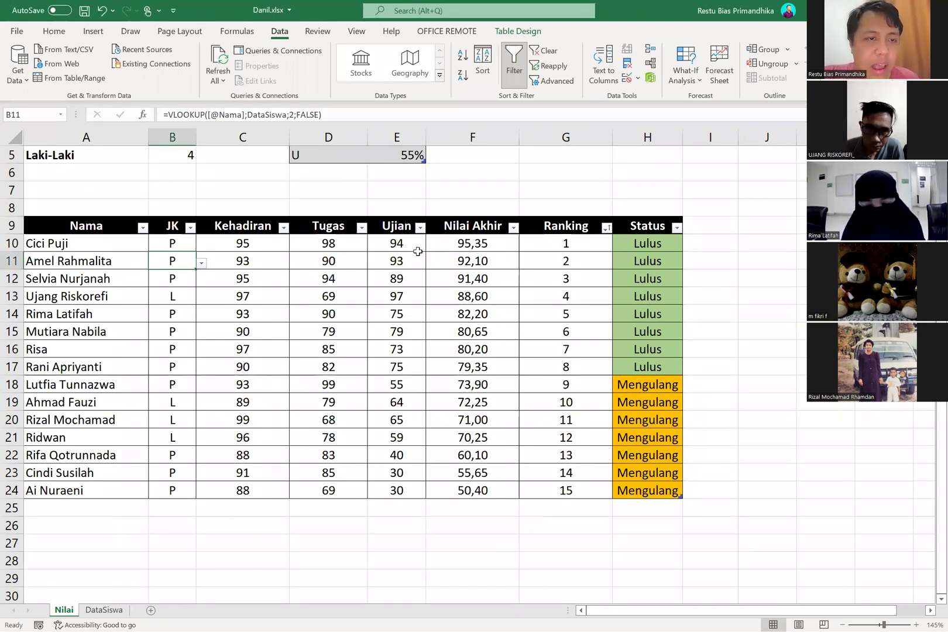
# - Insert a new table column between Nilai Akhir and Ranking
pyautogui.click(478, 245)
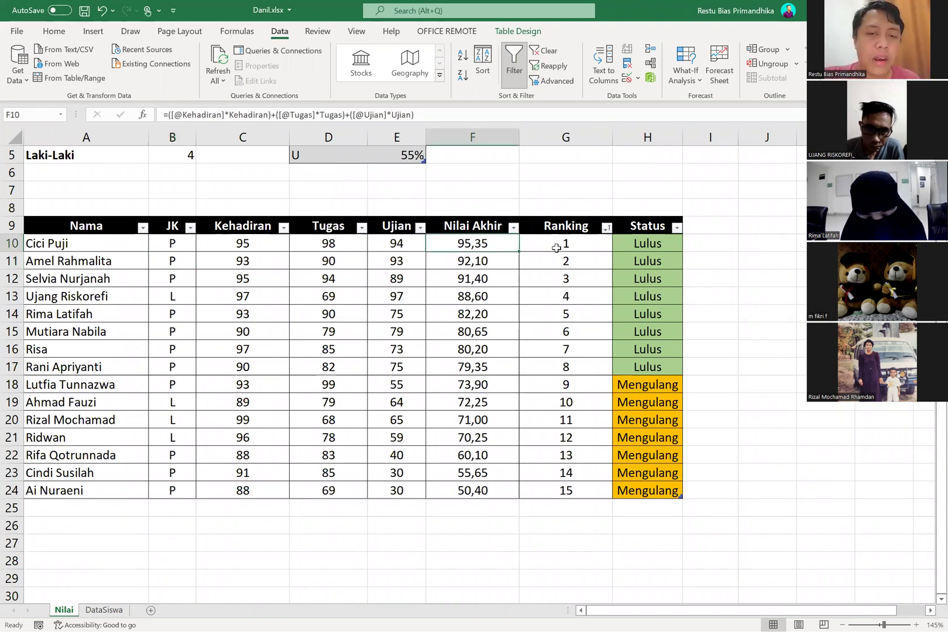
pyautogui.scroll(2, 555, 248)
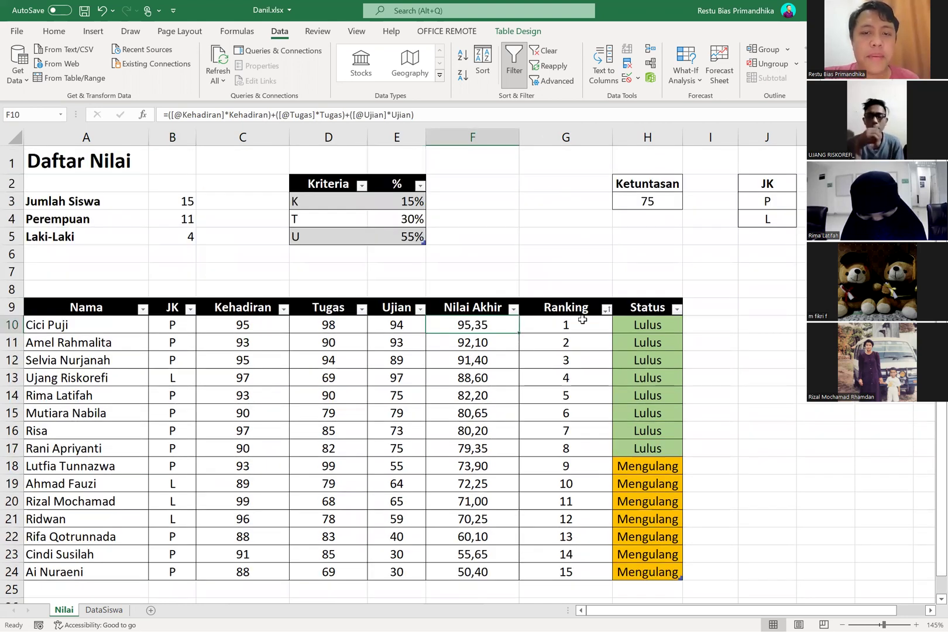
pyautogui.click(556, 310)
pyautogui.click(566, 308)
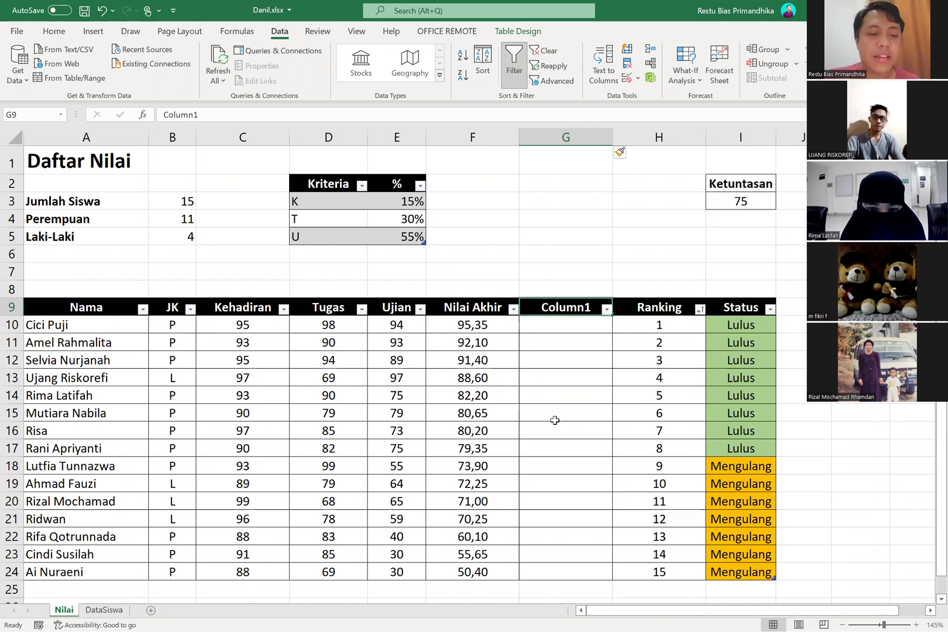
# - Review the Nilai Akhir formula in F10 against the Kriteria percentages and the score columns
pyautogui.click(484, 328)
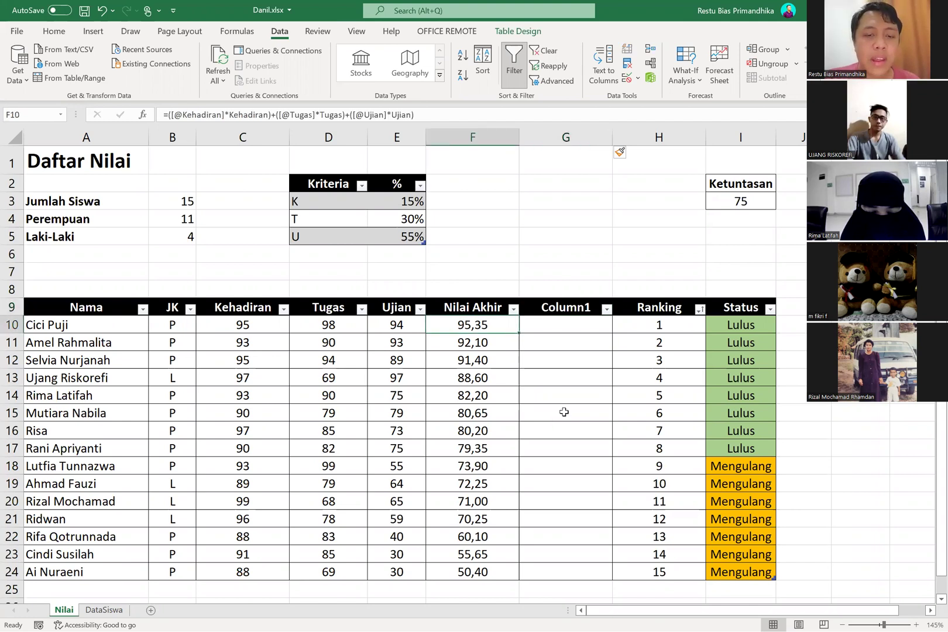
pyautogui.scroll(-1, 563, 412)
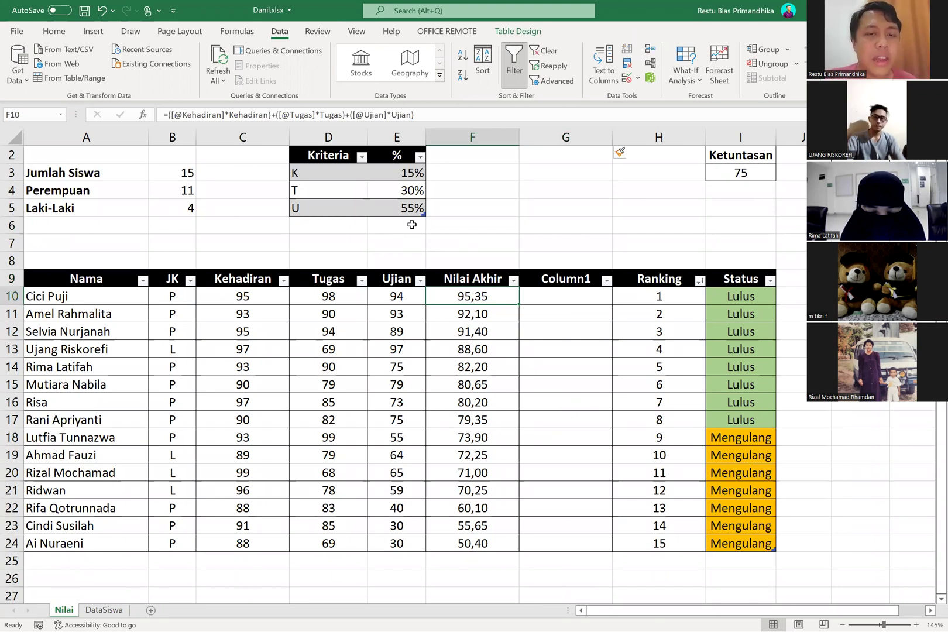
pyautogui.scroll(1, 392, 194)
pyautogui.click(393, 198)
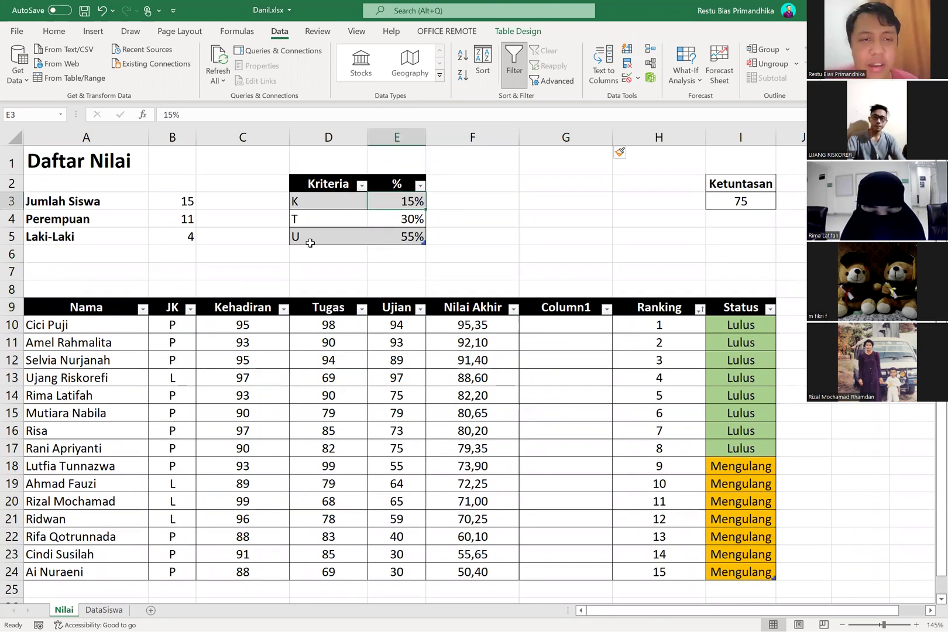
pyautogui.click(325, 312)
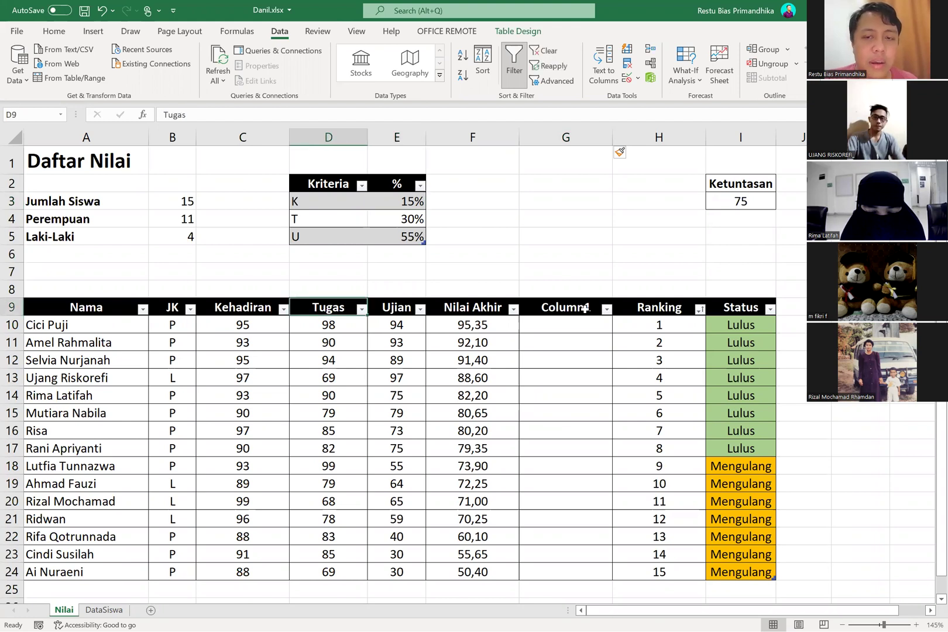
pyautogui.click(526, 324)
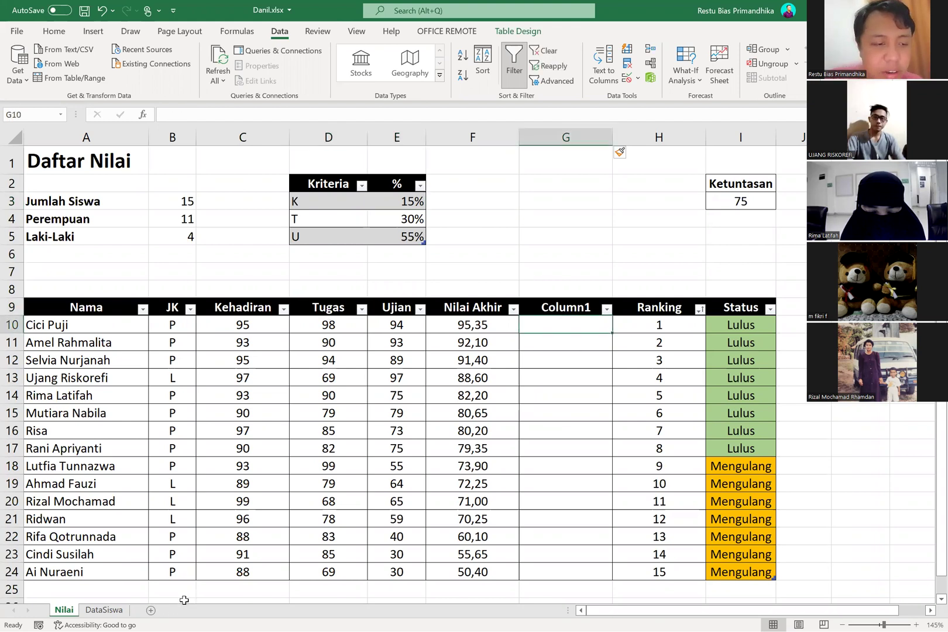
# - Add a new worksheet after DataSiswa and name it Index
pyautogui.click(154, 609)
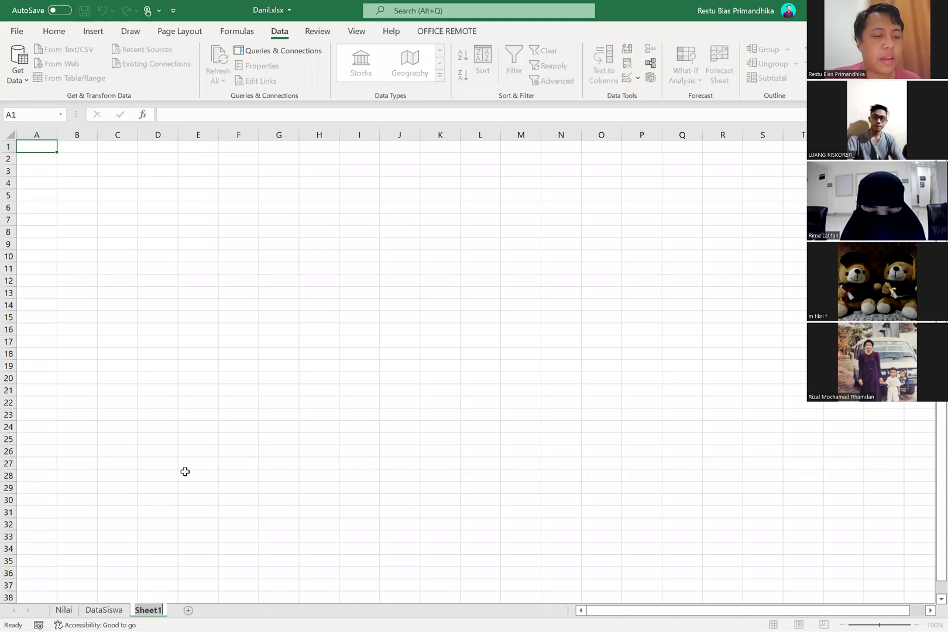
pyautogui.press('BackSpace')
pyautogui.write('Index')
pyautogui.press('Return')
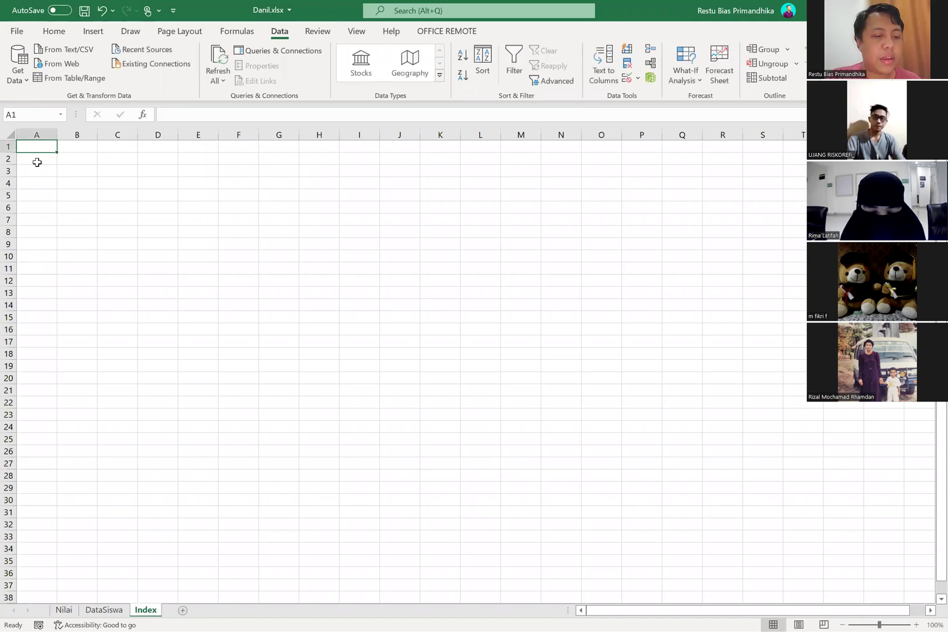
# - Enter the header Nilai Huruf in A1 of the Index sheet and list the grades A, B, C, D and E in A2:A6
pyautogui.keyDown('ctrl'); pyautogui.scroll(4, 36, 162); pyautogui.keyUp('ctrl')
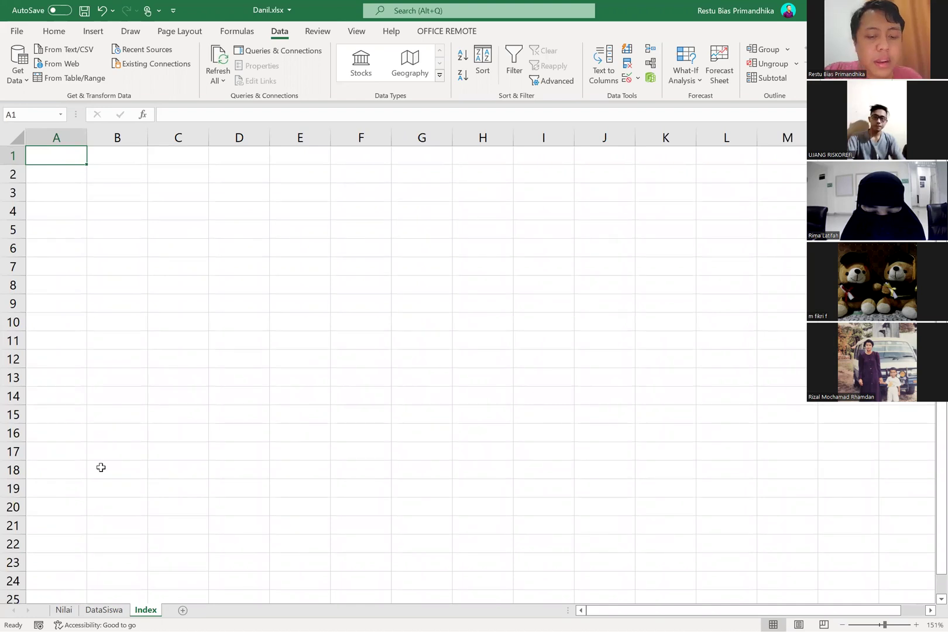
pyautogui.write('Nilai')
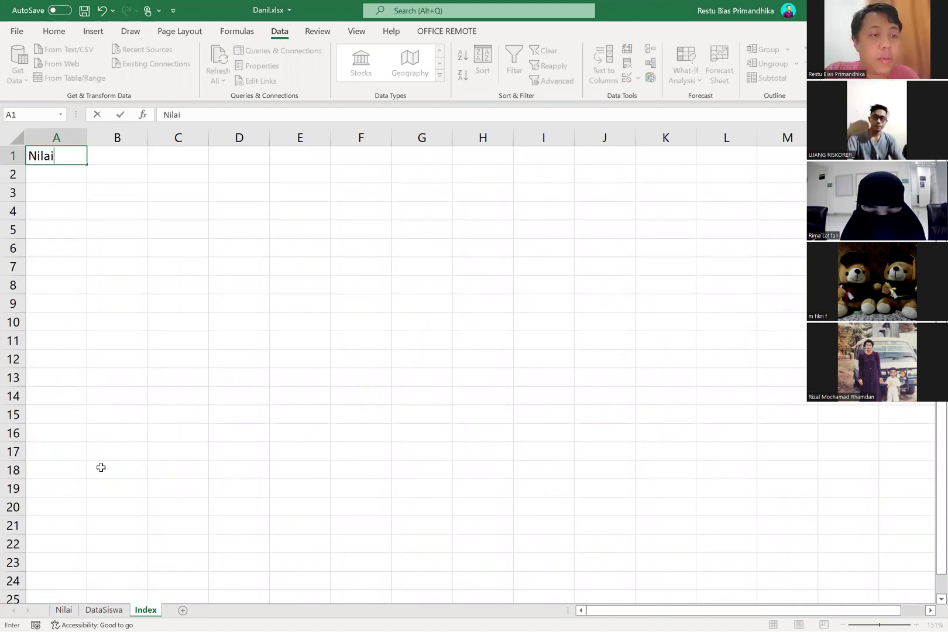
pyautogui.write(' Huruf')
pyautogui.press('Return')
pyautogui.write('A')
pyautogui.press('Return')
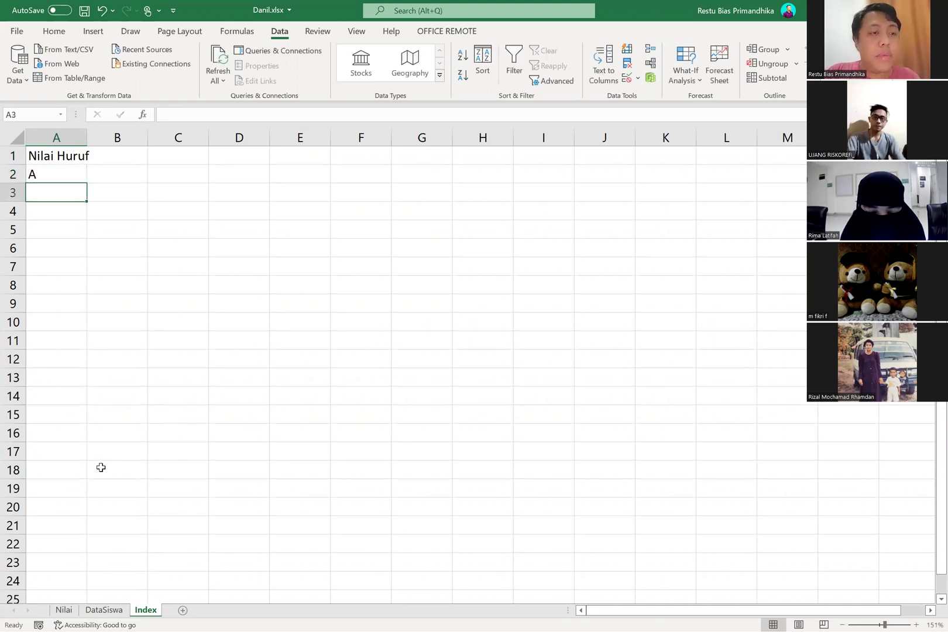
pyautogui.write('B')
pyautogui.press('Return')
pyautogui.write('C')
pyautogui.press('Return')
pyautogui.write('D')
pyautogui.press('Return')
pyautogui.write('E')
pyautogui.press('Return')
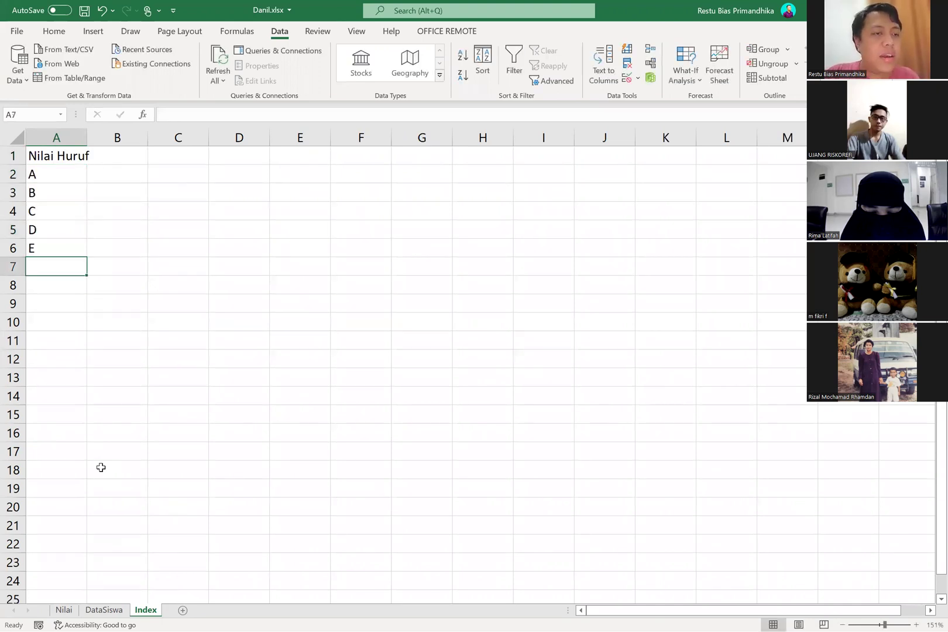
pyautogui.press('Return')
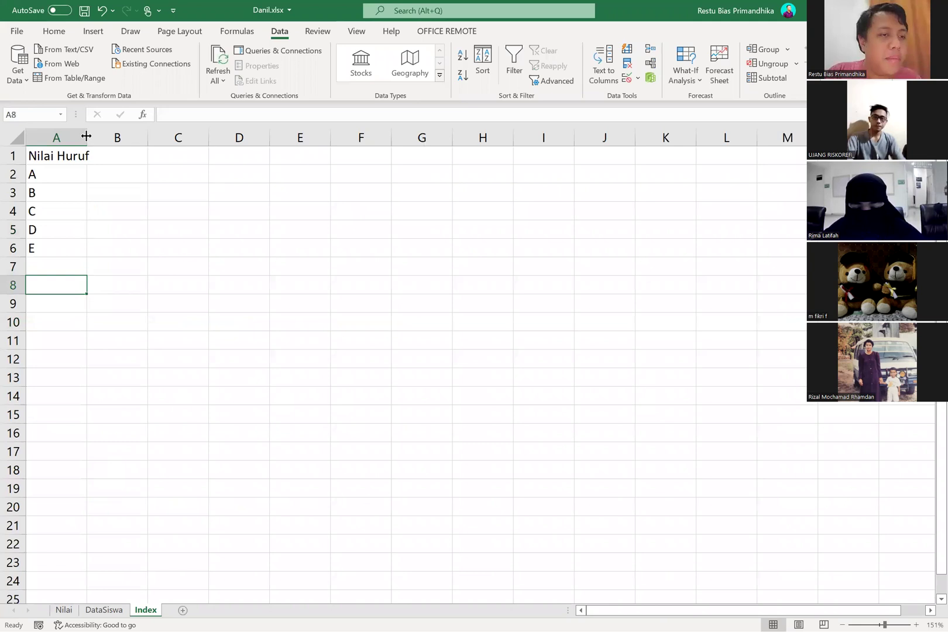
# - Widen column A to fit its header and enter the header Nilai in B1
pyautogui.moveTo(86, 135); pyautogui.dragTo(94, 135)
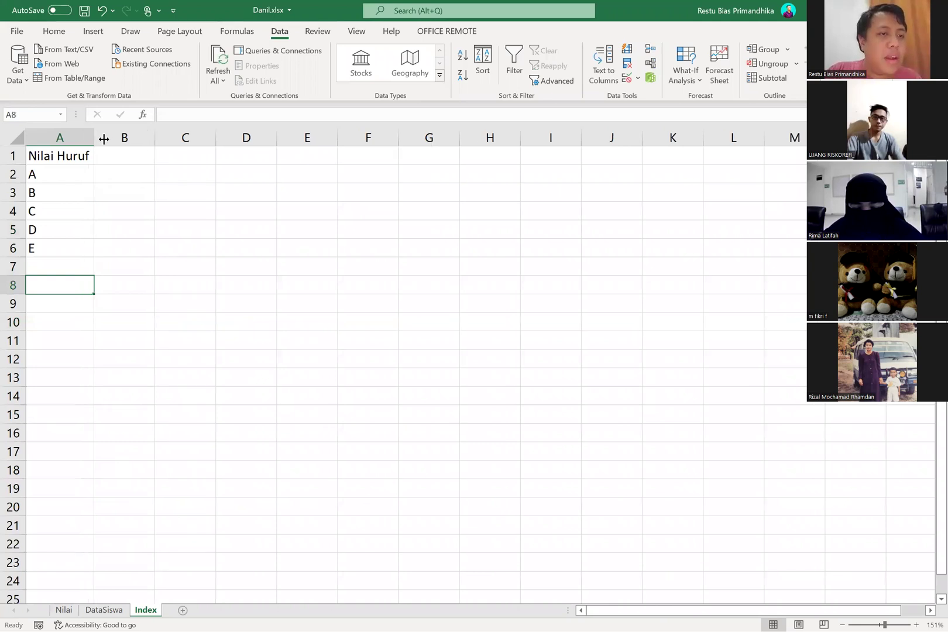
pyautogui.click(115, 154)
pyautogui.write('Nilai')
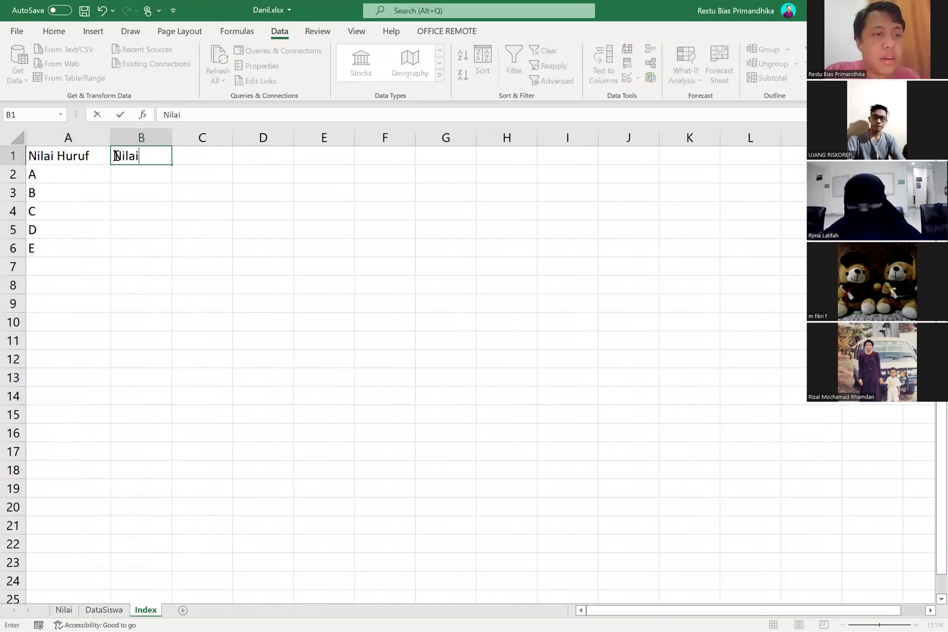
pyautogui.press('Return')
pyautogui.press('Up')
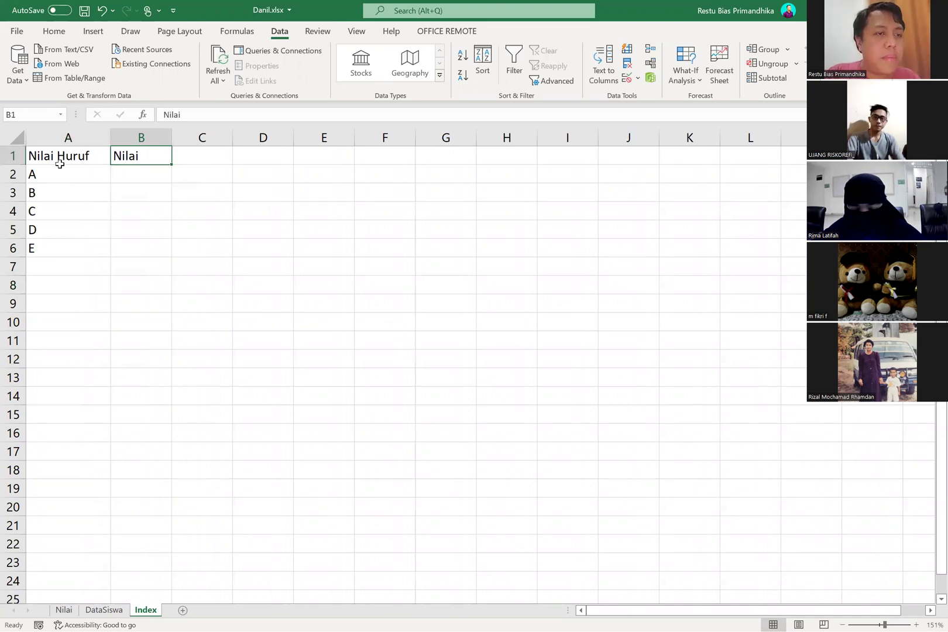
# - Enter the score range 80-100 for grade A in B2 and 65-79 for grade B in B3
pyautogui.click(129, 175)
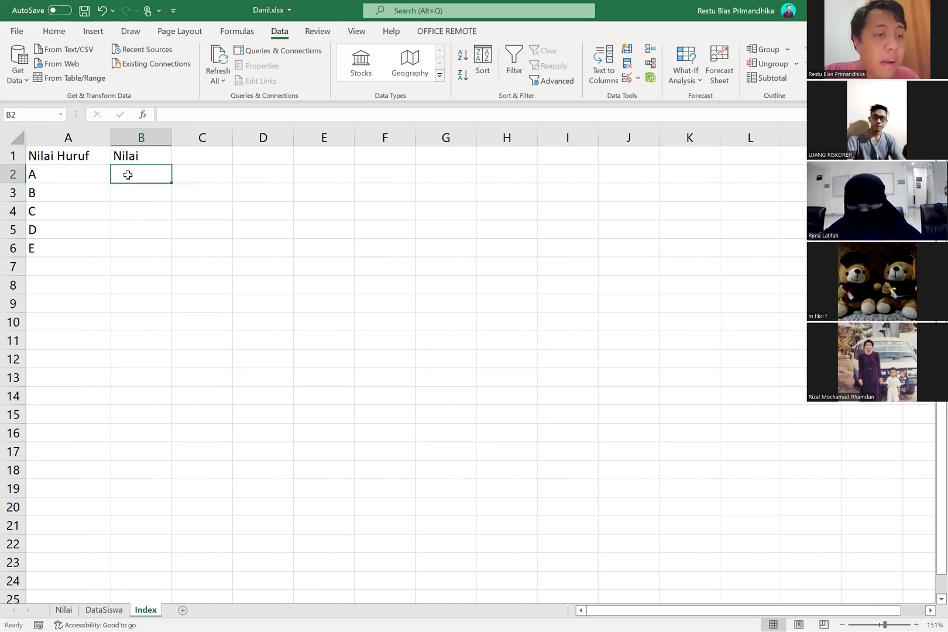
pyautogui.write('8')
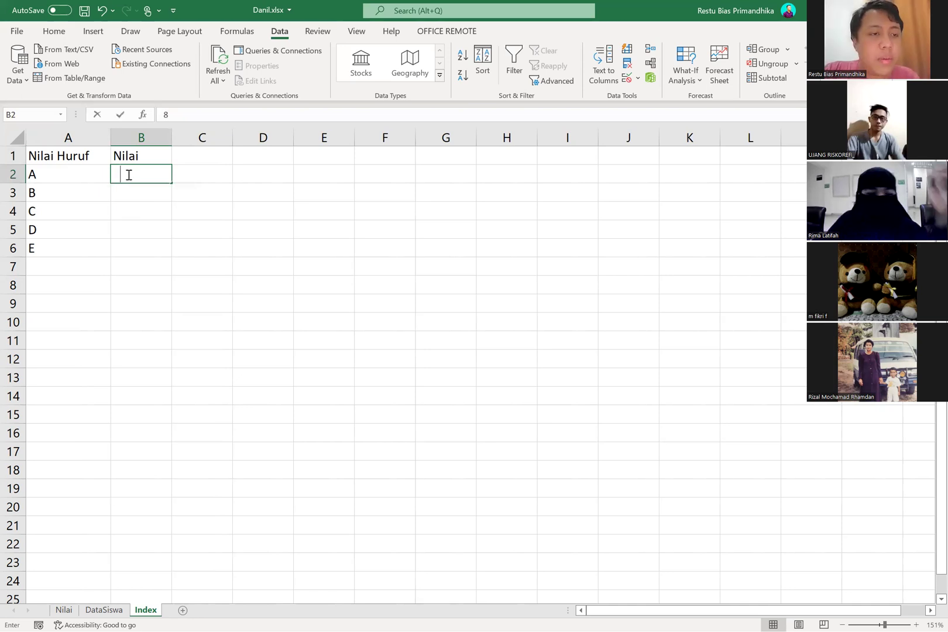
pyautogui.write('0-100')
pyautogui.press('Return')
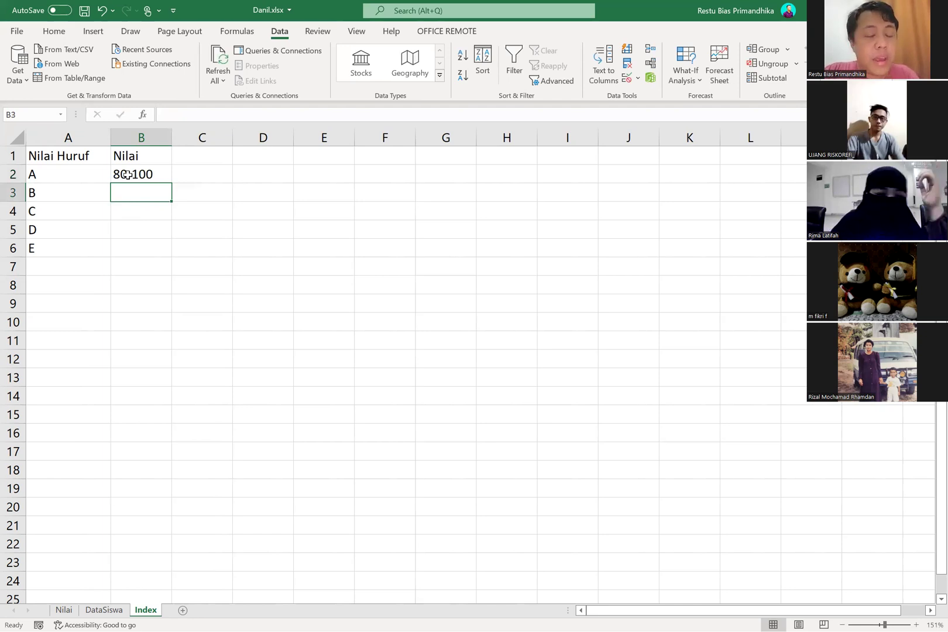
pyautogui.write('65')
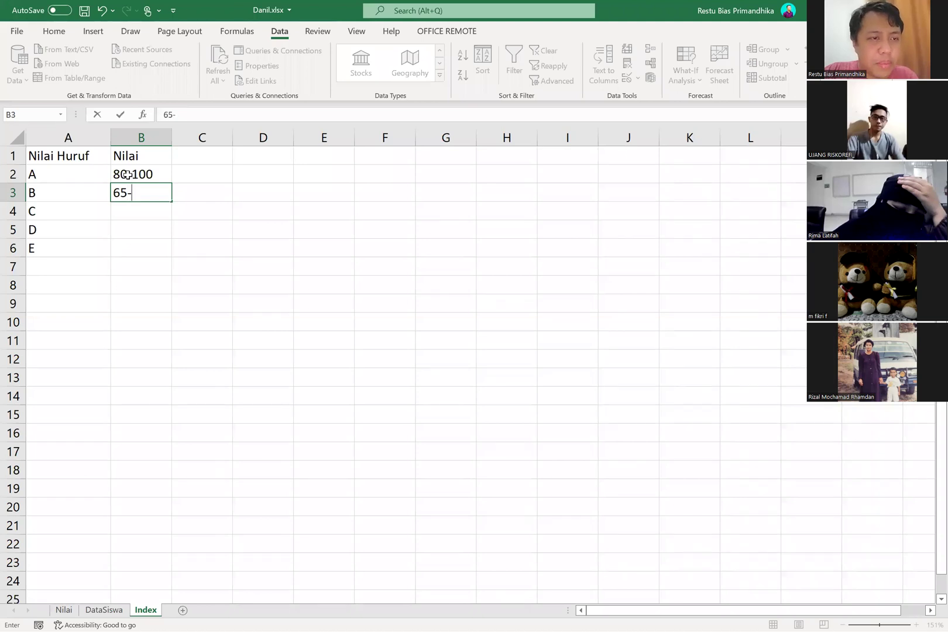
pyautogui.write('-79')
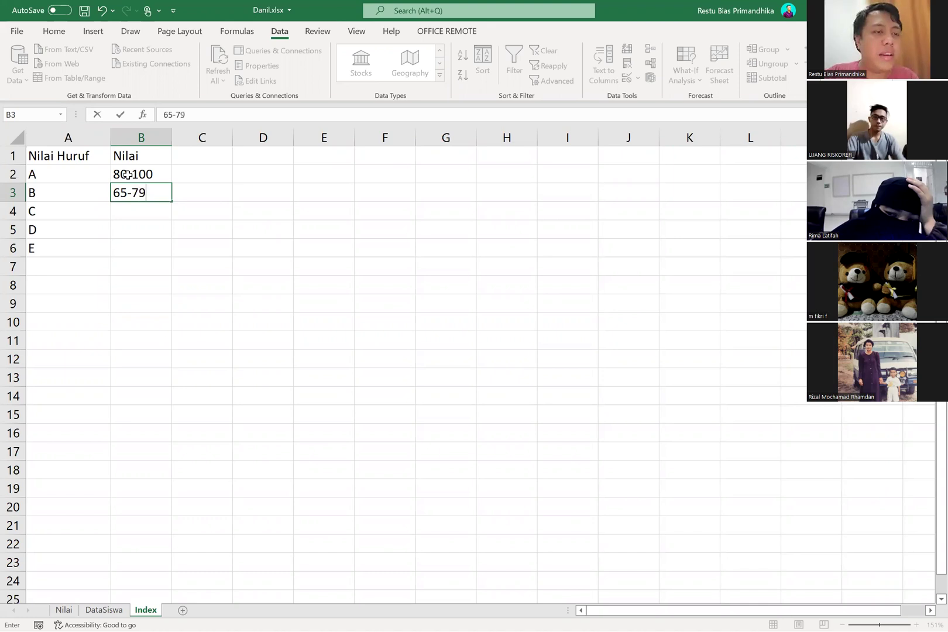
pyautogui.press('Return')
pyautogui.write('64')
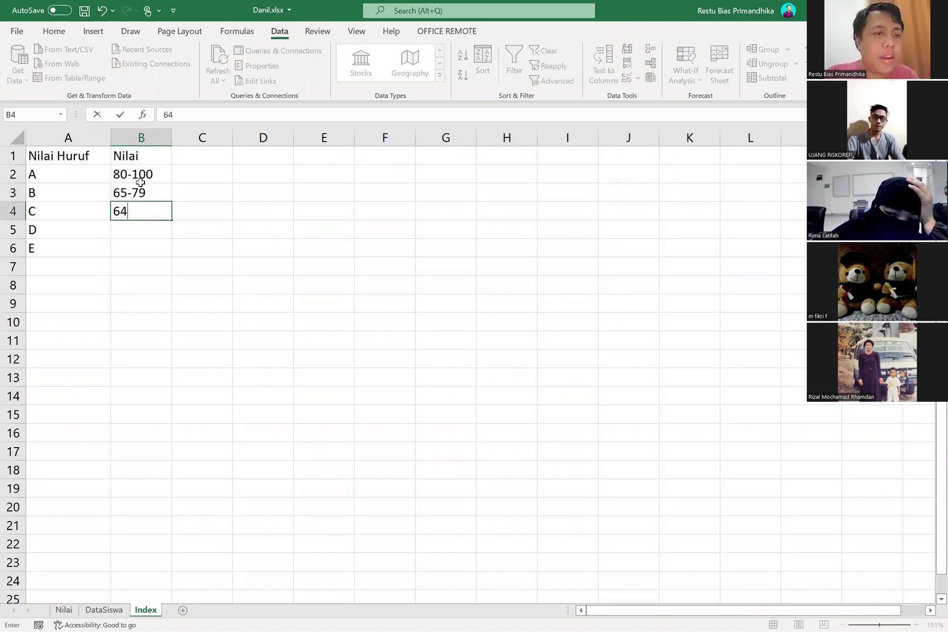
pyautogui.write('-')
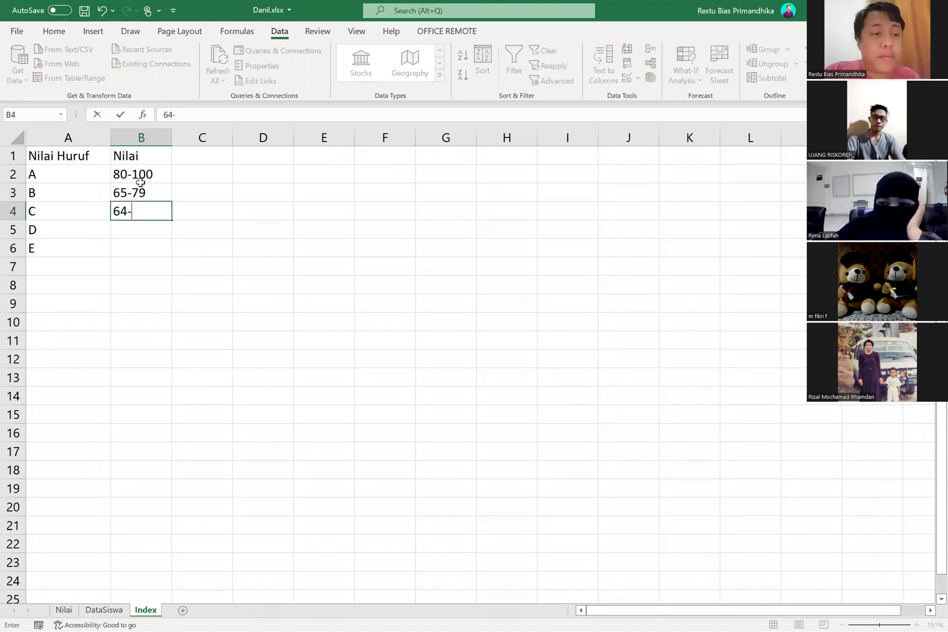
pyautogui.press('BackSpace')
pyautogui.press('BackSpace')
pyautogui.press('BackSpace')
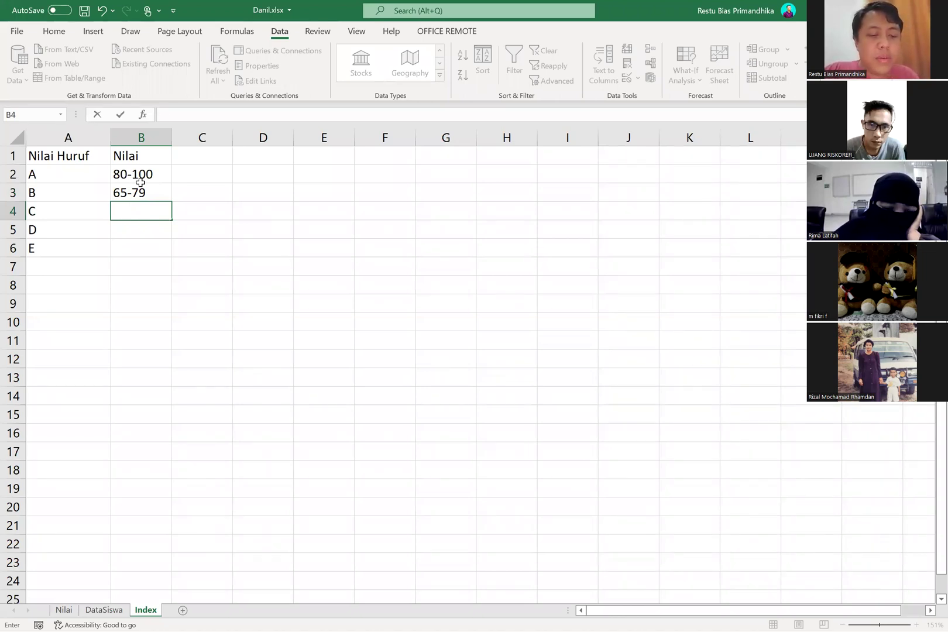
# - Enter the score ranges 50-64 for grade C, 30-50 for grade D and 0-29 for grade E in B4:B6
pyautogui.write('50-6')
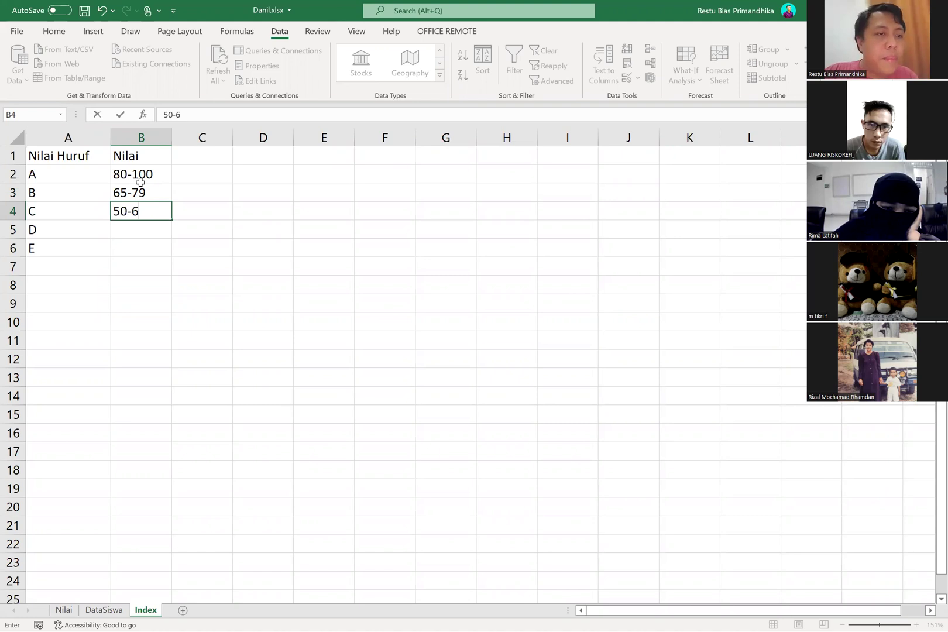
pyautogui.write('4')
pyautogui.press('Return')
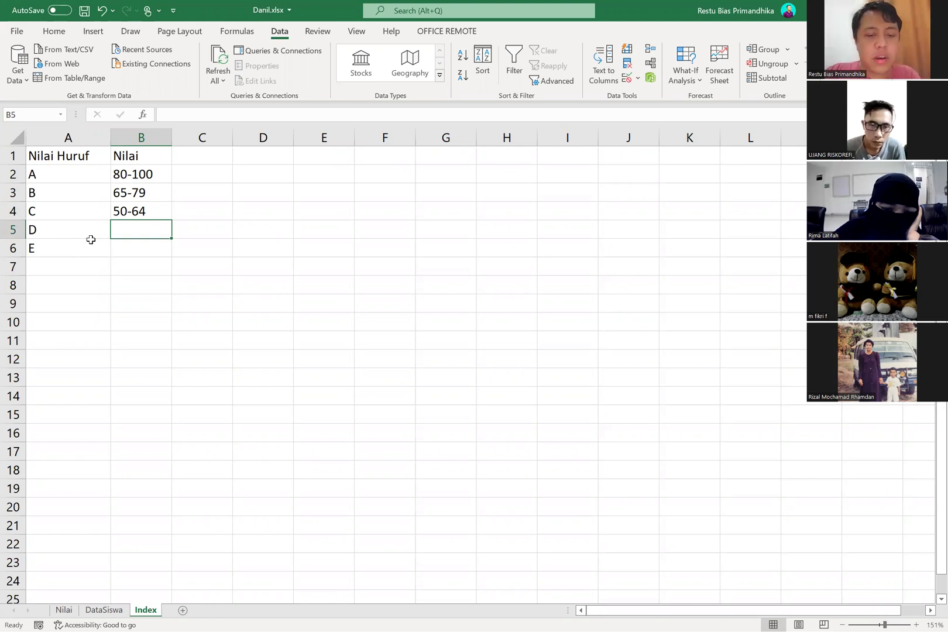
pyautogui.write('5')
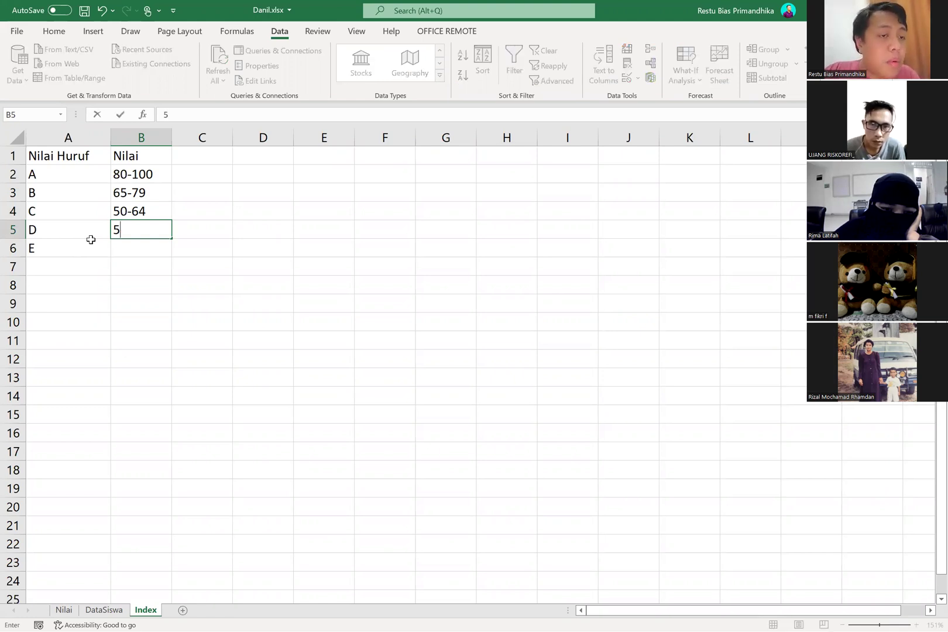
pyautogui.press('BackSpace')
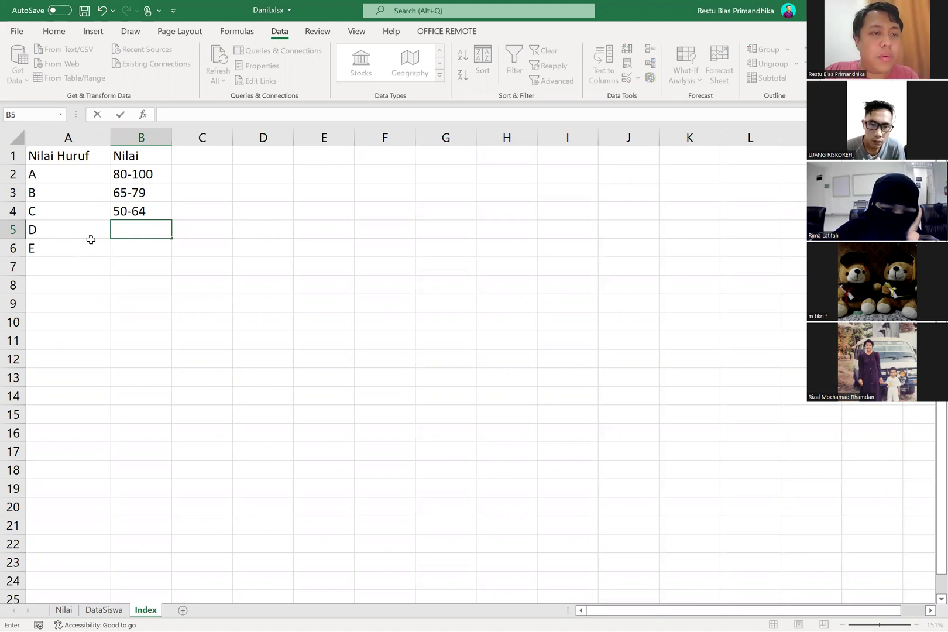
pyautogui.write('30-50')
pyautogui.press('Return')
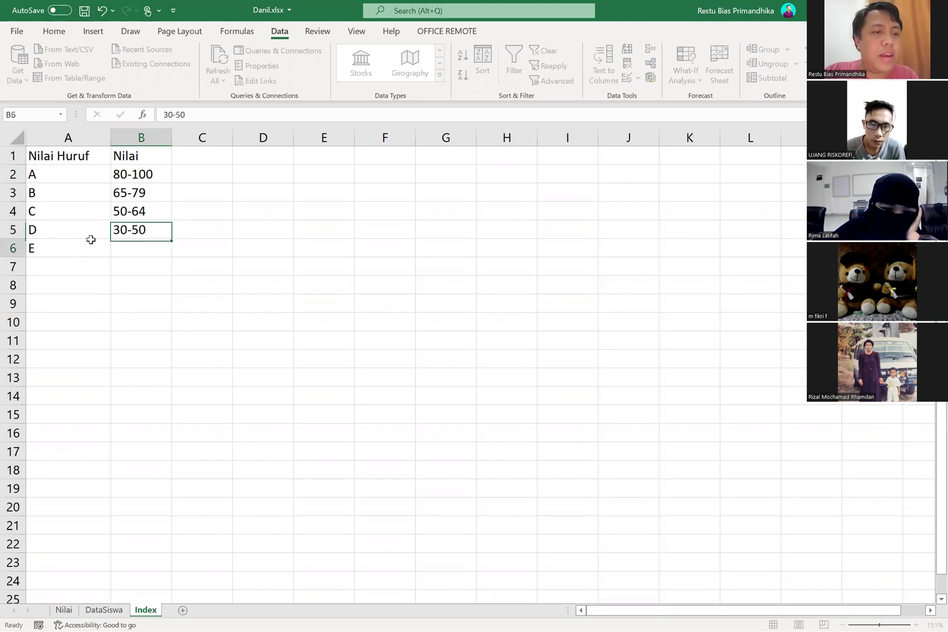
pyautogui.write('0-29')
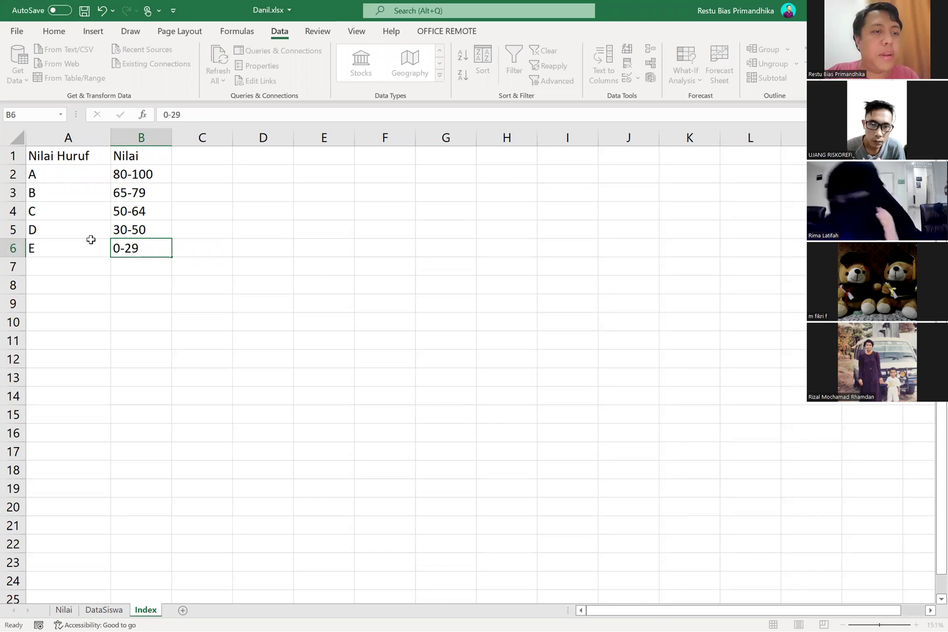
pyautogui.hotkey('ctrl', 'Return')
# - Change the score range for grade D in B5 to 30-49
pyautogui.press('Up')
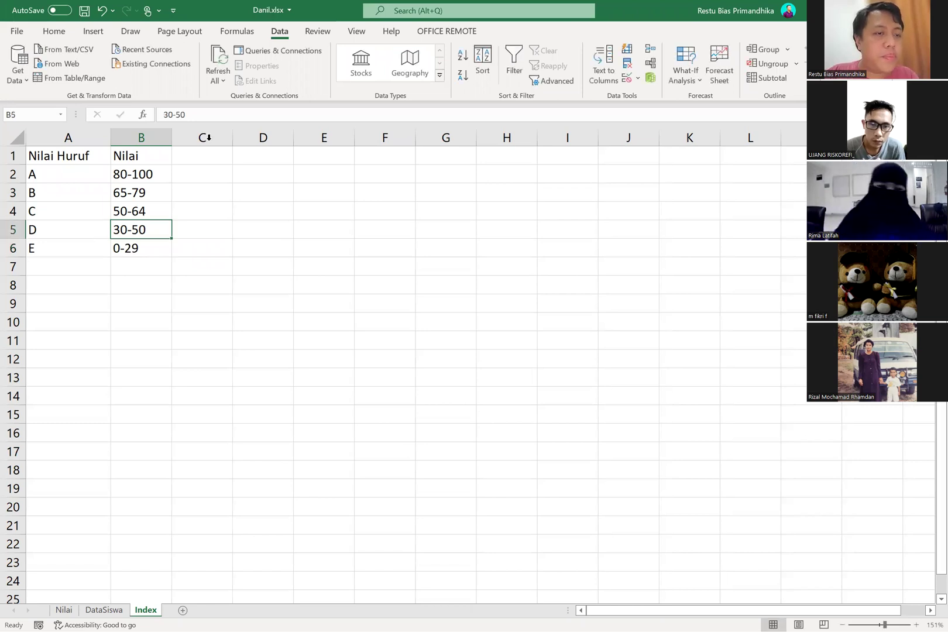
pyautogui.click(202, 119)
pyautogui.press('BackSpace')
pyautogui.press('BackSpace')
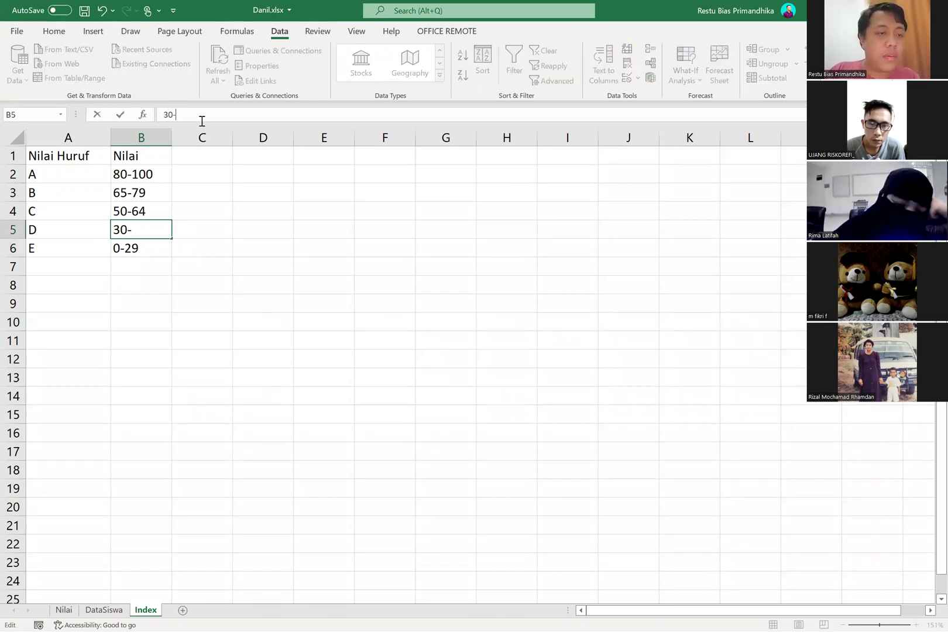
pyautogui.write('49')
pyautogui.press('Return')
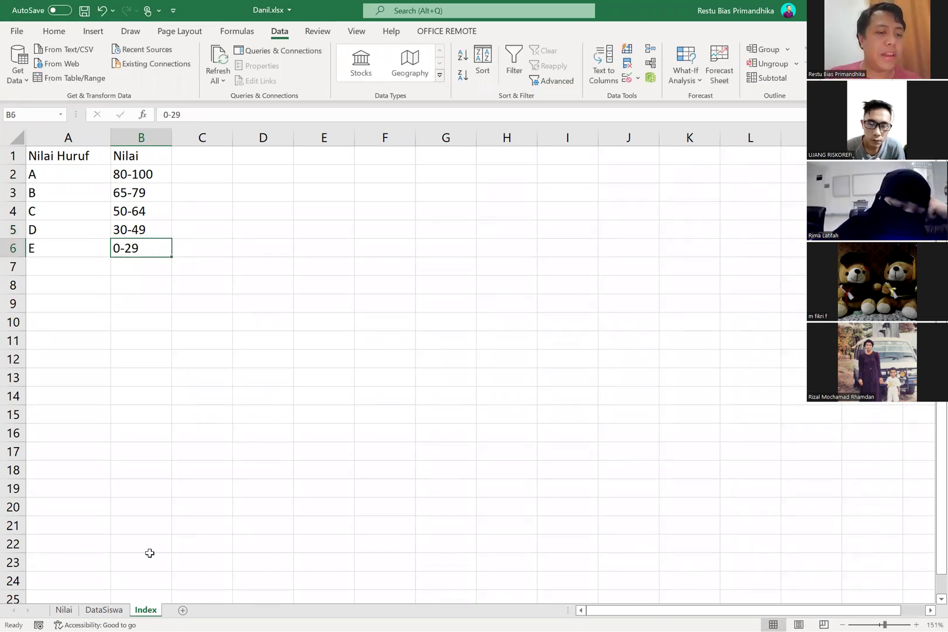
pyautogui.hotkey('ctrl', 'pageup')
pyautogui.hotkey('ctrl', 'pageup')
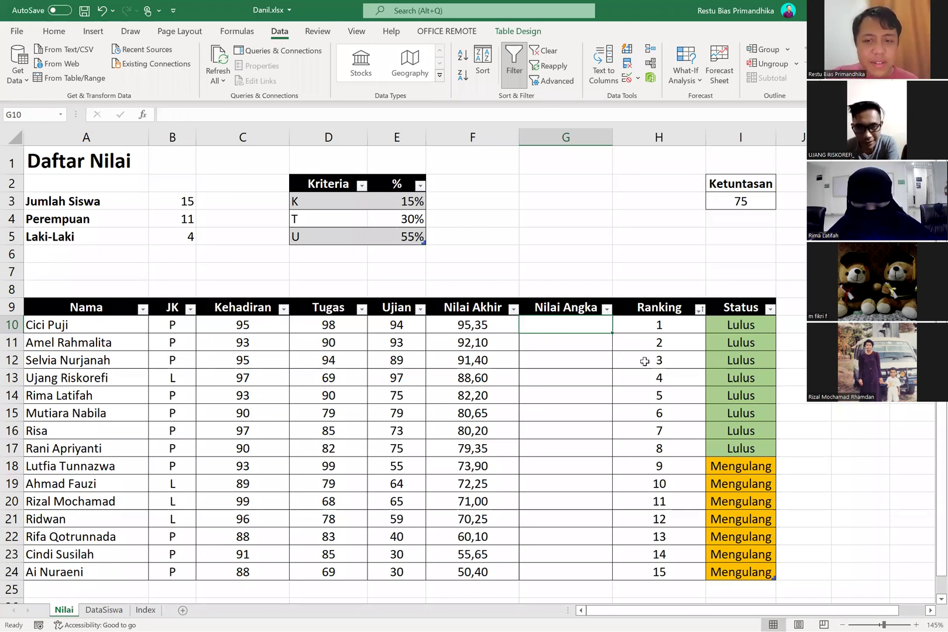
pyautogui.press('Down')
pyautogui.press('Down')
pyautogui.press('Down')
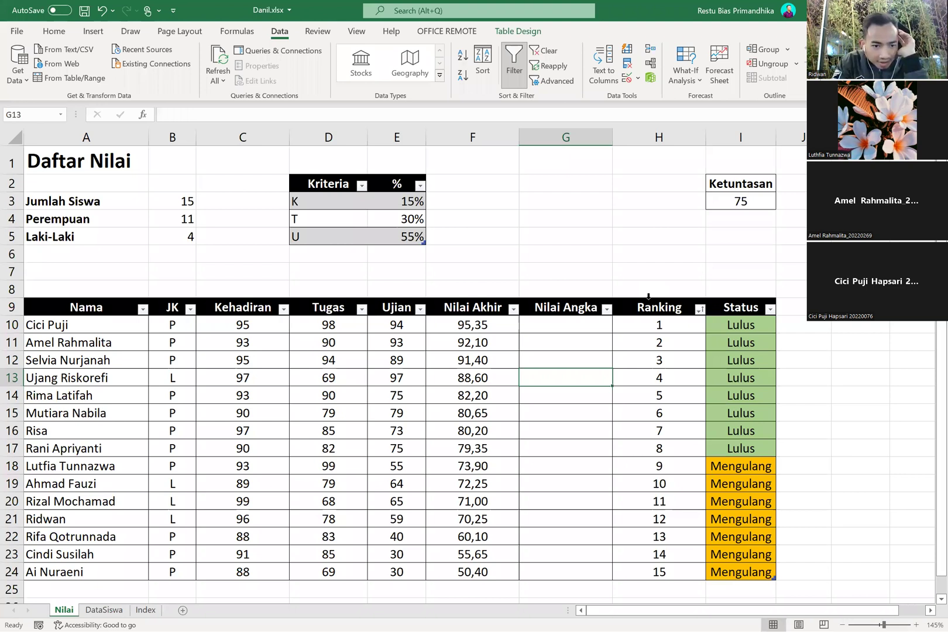
# - Copy the whole Nilai Huruf and Nilai table from the Index sheet and paste it at G2 on the Nilai sheet
pyautogui.click(140, 612)
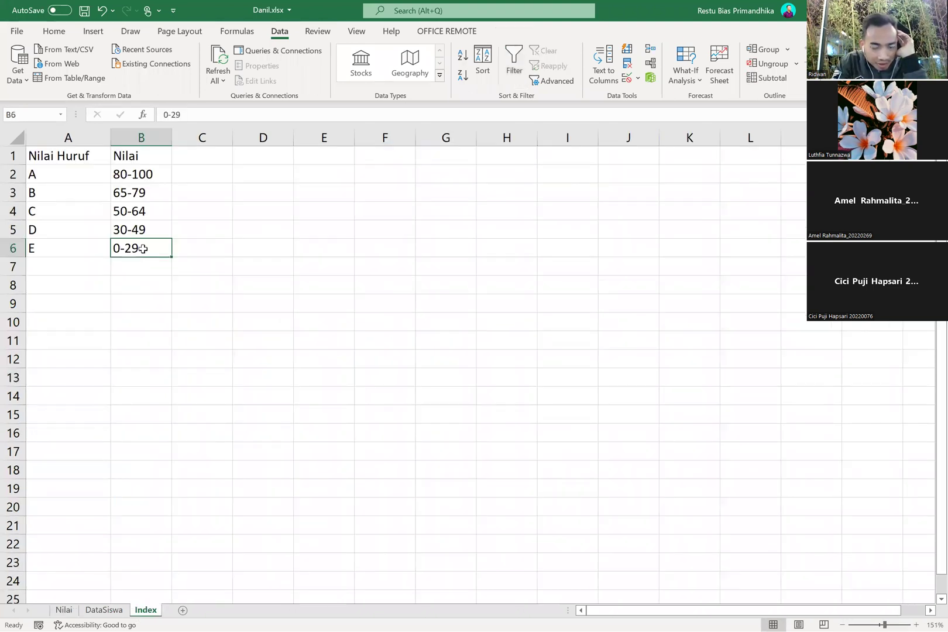
pyautogui.hotkey('ctrl', 'a')
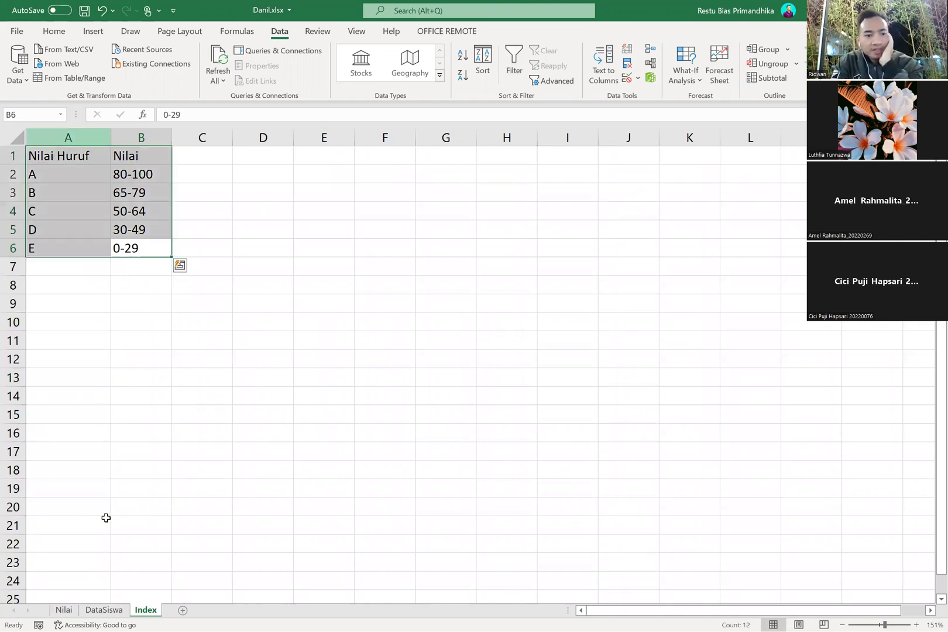
pyautogui.hotkey('ctrl', 'c')
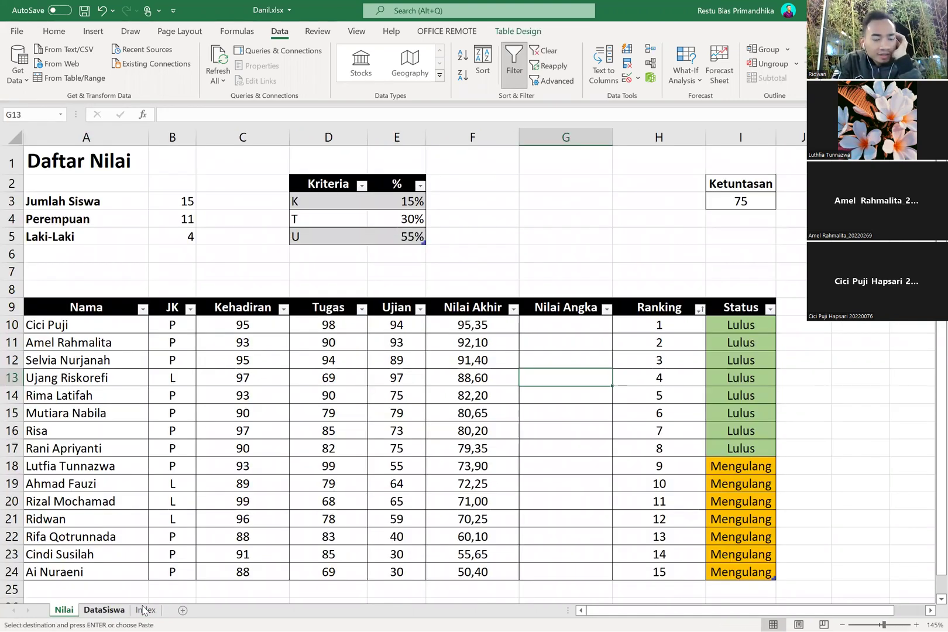
pyautogui.click(145, 611)
pyautogui.hotkey('ctrl', 'pageup')
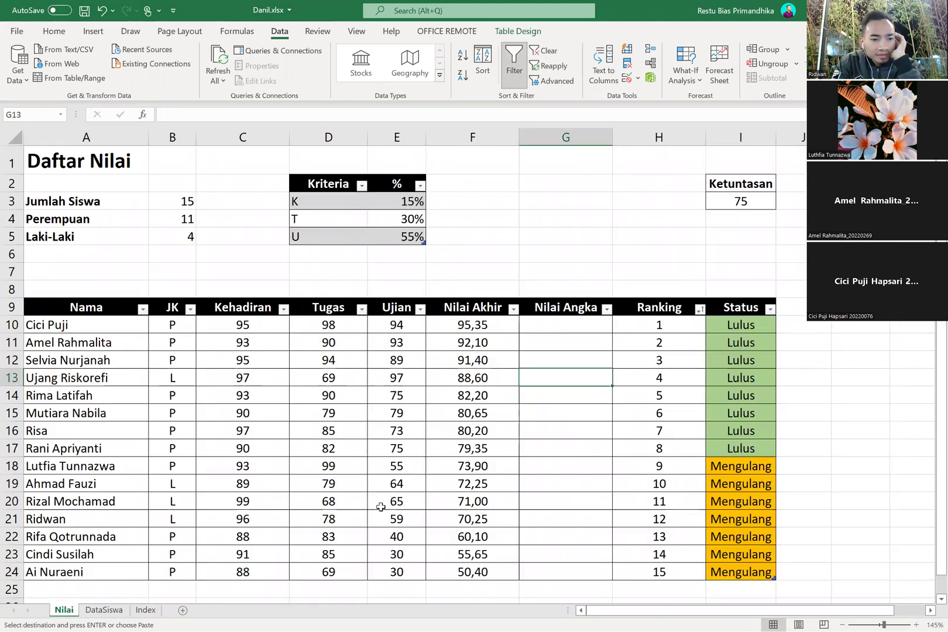
pyautogui.hscroll(1, 381, 506)
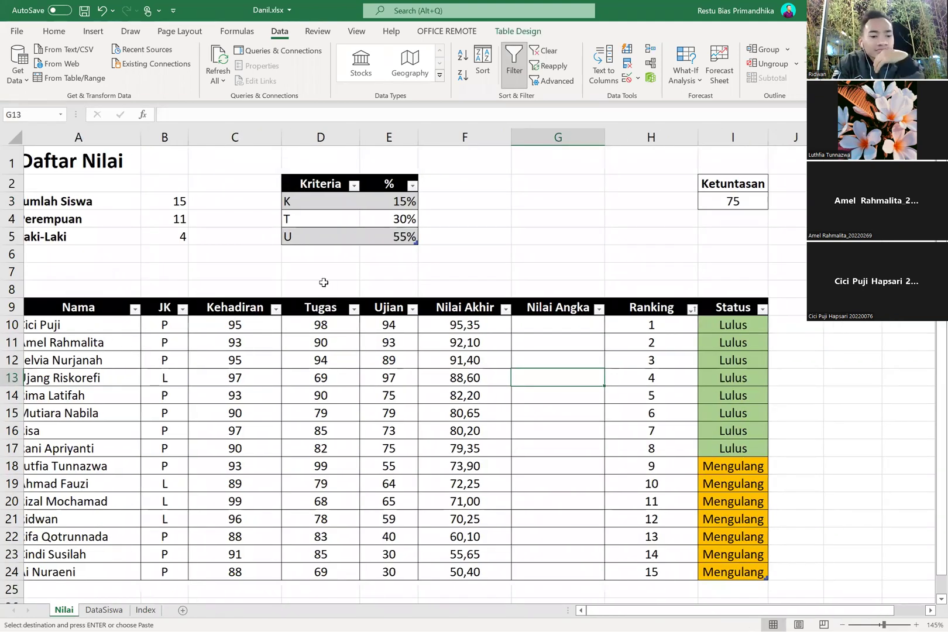
pyautogui.click(448, 166)
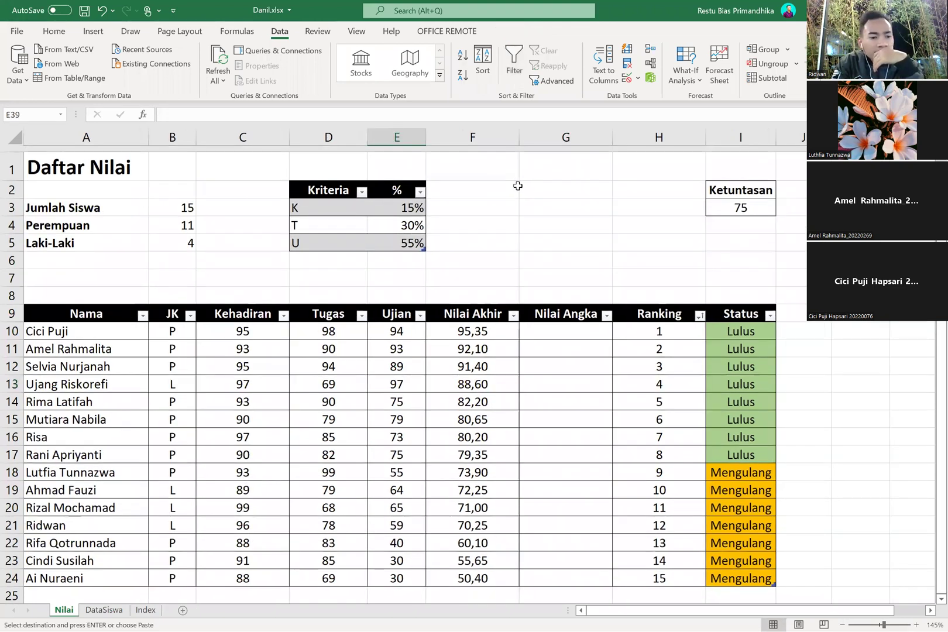
pyautogui.click(521, 189)
pyautogui.hotkey('ctrl', 'v')
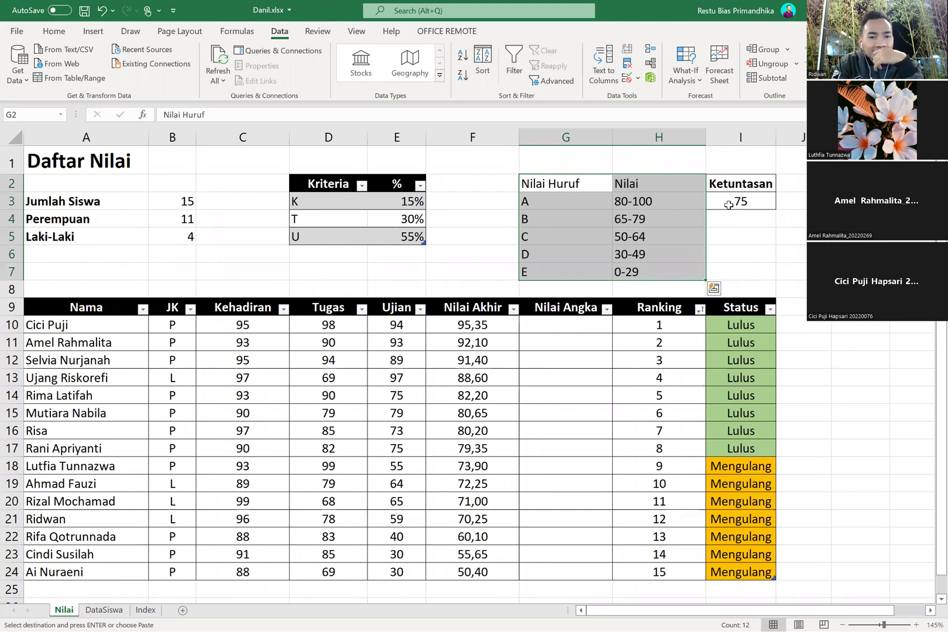
# - Move the Ketuntasan header and its value from I2:I3 to J2:J3
pyautogui.moveTo(734, 184); pyautogui.dragTo(731, 206)
pyautogui.hotkey('ctrl', 'c')
pyautogui.click(780, 182)
pyautogui.hotkey('ctrl', 'v')
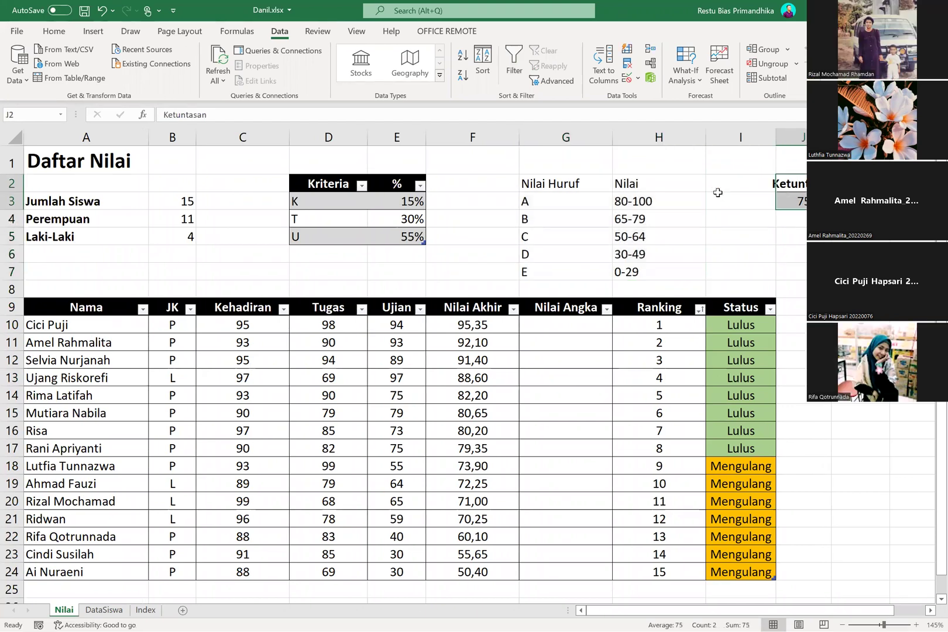
# - Move the Ketuntasan header and its value from J2:J3 to J5:J6
pyautogui.click(718, 193)
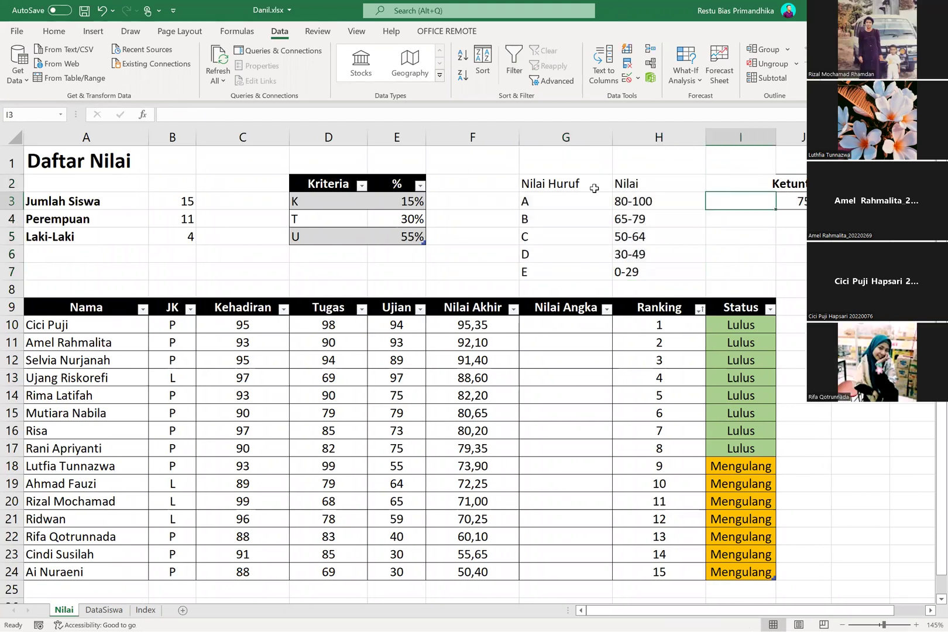
pyautogui.hscroll(3, 595, 184)
pyautogui.moveTo(537, 185); pyautogui.dragTo(537, 198)
pyautogui.hotkey('ctrl', 'x')
pyautogui.click(475, 242)
pyautogui.hotkey('ctrl', 'v')
pyautogui.moveTo(510, 235); pyautogui.dragTo(532, 233)
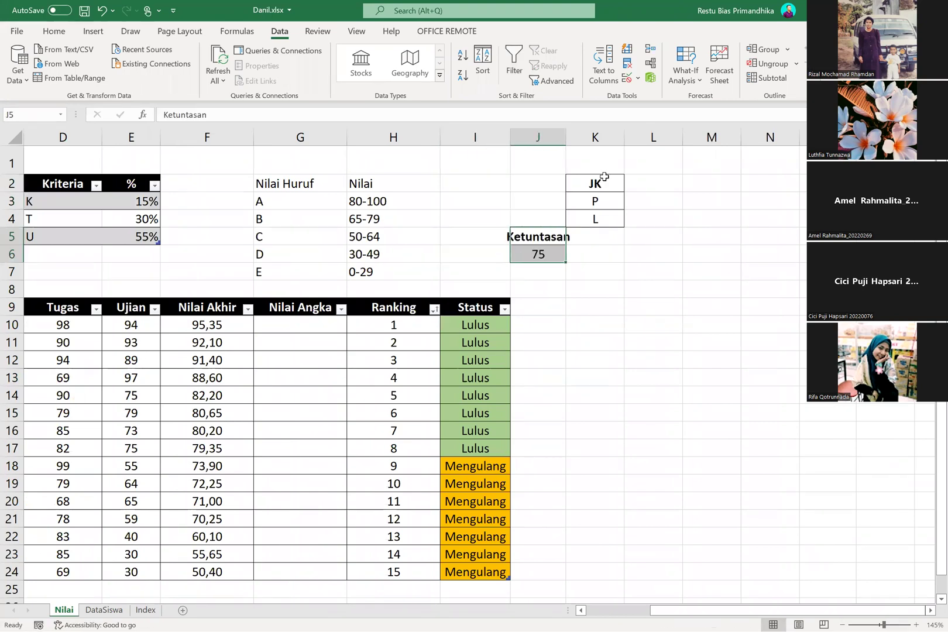
# - Move the JK list with its P and L entries from K2:K4 to L2:L4 and check the relocated entries
pyautogui.moveTo(599, 182); pyautogui.dragTo(600, 217)
pyautogui.hotkey('ctrl', 'x')
pyautogui.click(640, 183)
pyautogui.hotkey('ctrl', 'v')
pyautogui.hscroll(-2, 574, 206)
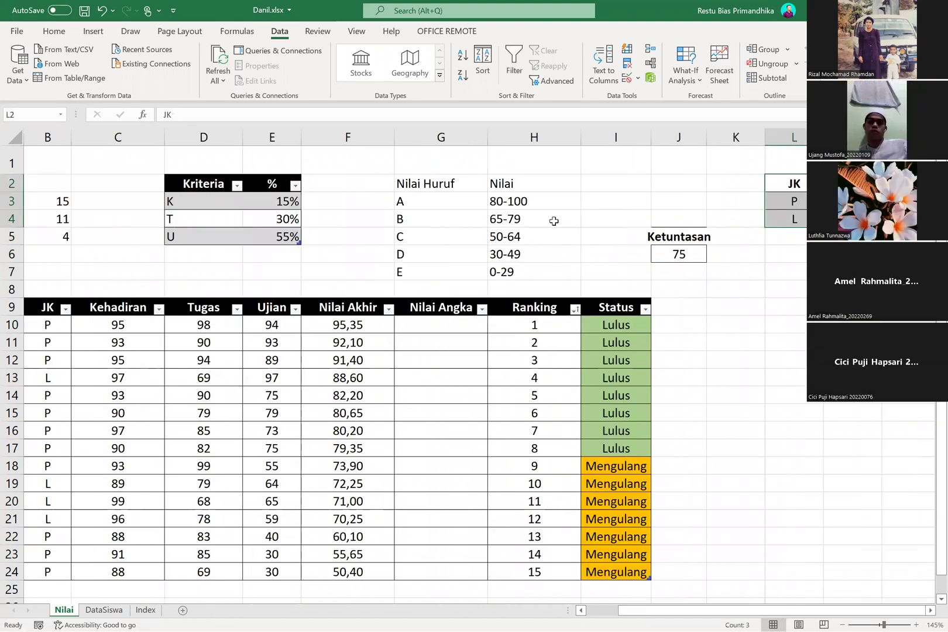
pyautogui.hscroll(-1, 533, 230)
pyautogui.hscroll(1, 533, 231)
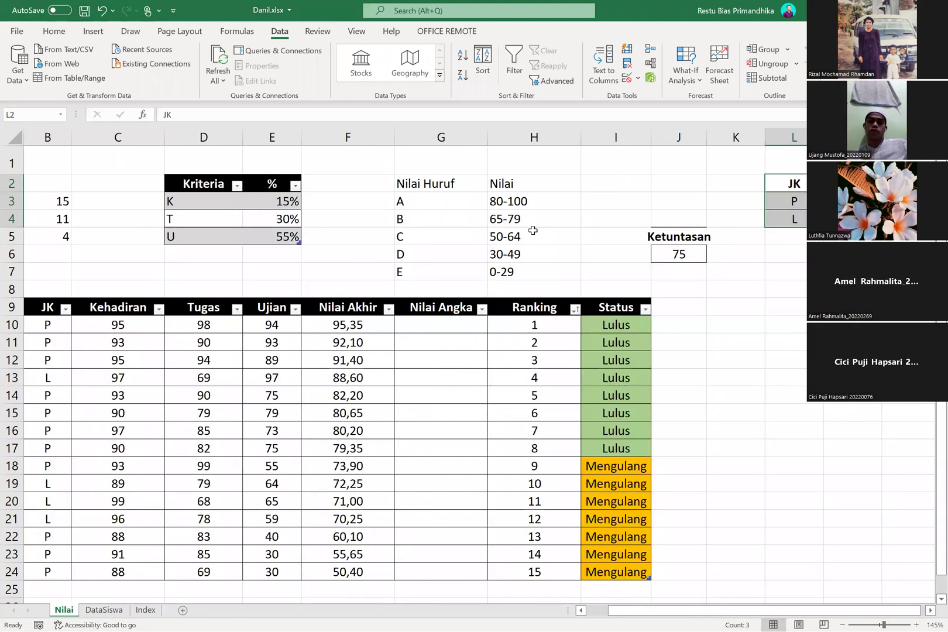
pyautogui.hscroll(8, 169, 208)
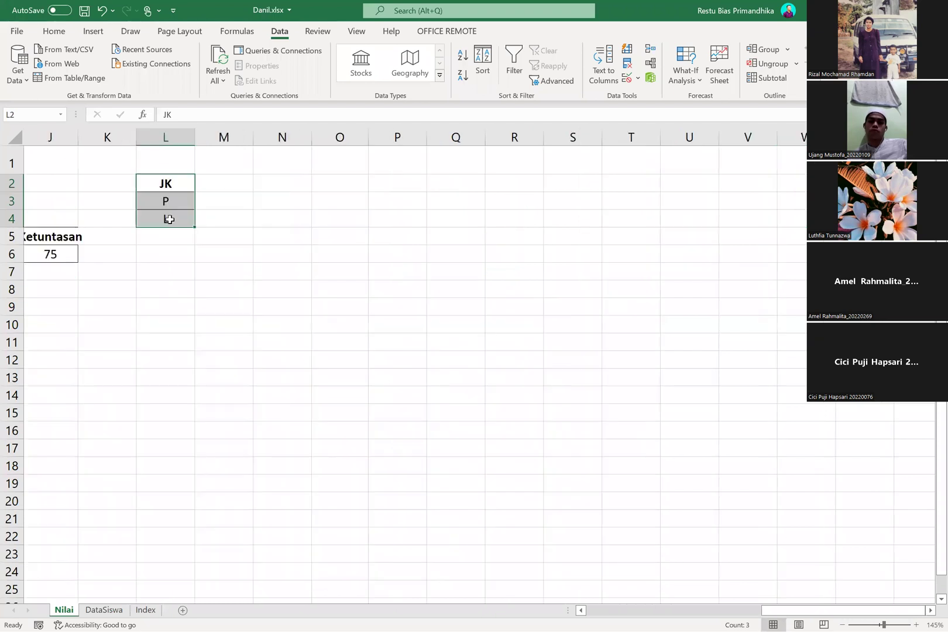
pyautogui.moveTo(167, 200); pyautogui.dragTo(169, 219)
pyautogui.click(169, 219)
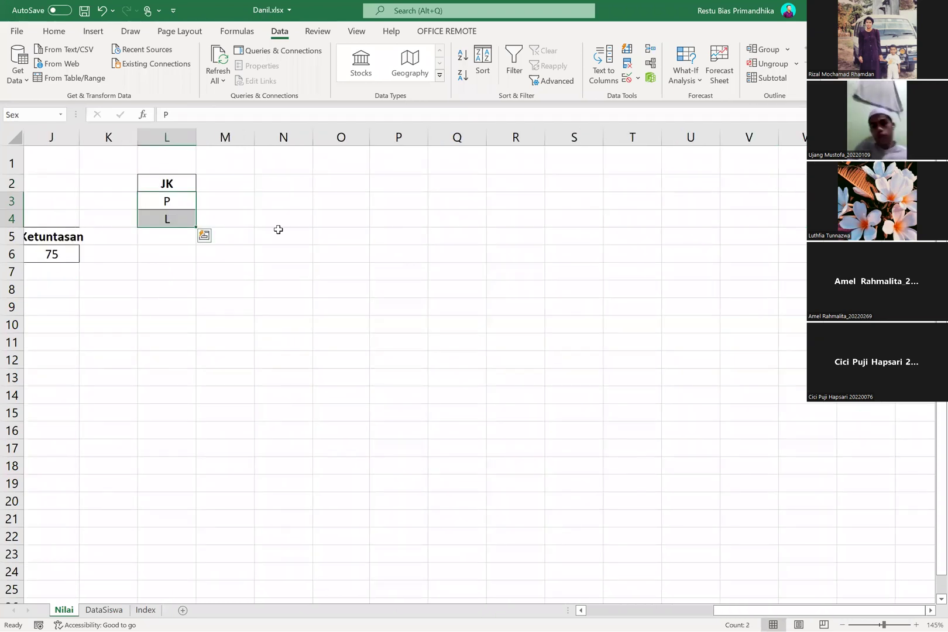
pyautogui.hscroll(-8, 552, 262)
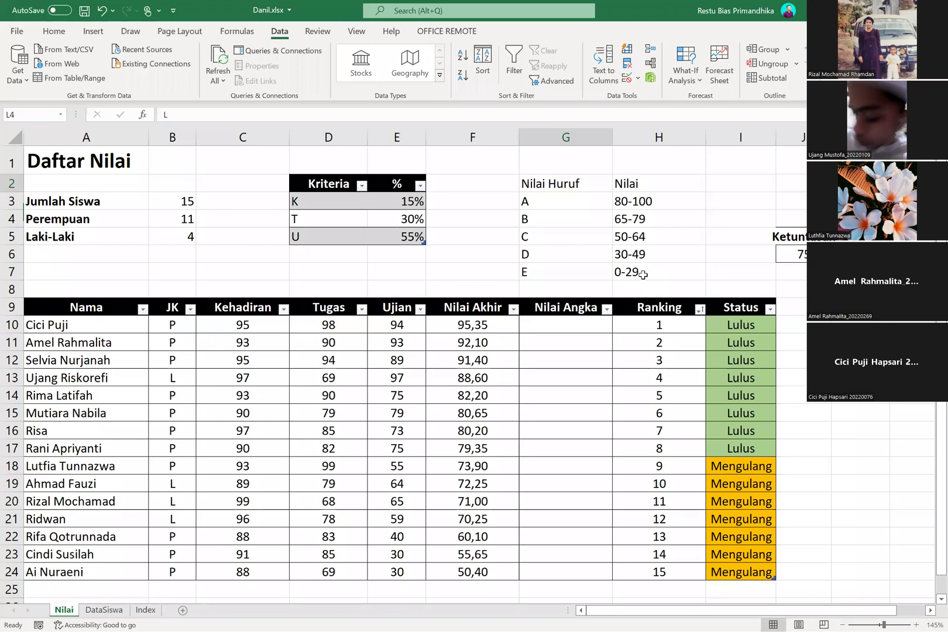
# - Rename the Nilai Angka column header in G9 to Nilai Huruf
pyautogui.moveTo(565, 185); pyautogui.dragTo(643, 275)
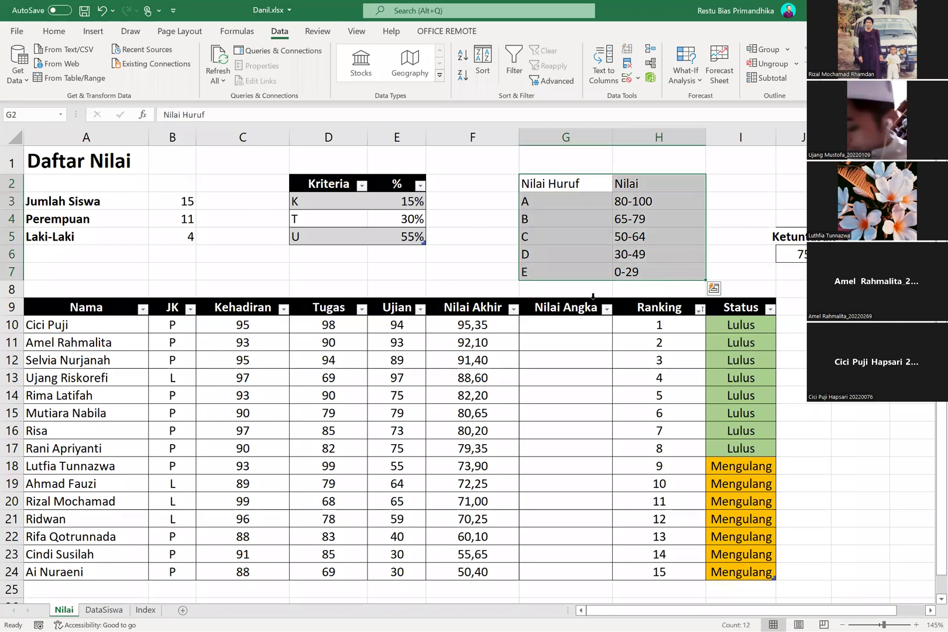
pyautogui.click(242, 114)
pyautogui.press('BackSpace')
pyautogui.press('BackSpace')
pyautogui.press('BackSpace')
pyautogui.press('BackSpace')
pyautogui.press('BackSpace')
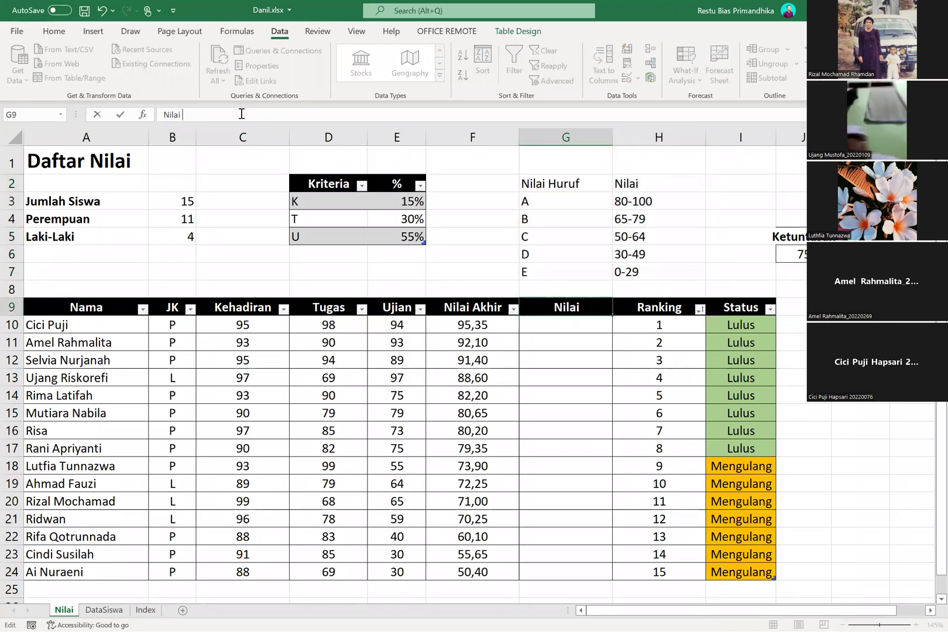
pyautogui.write('Huruf')
pyautogui.press('Return')
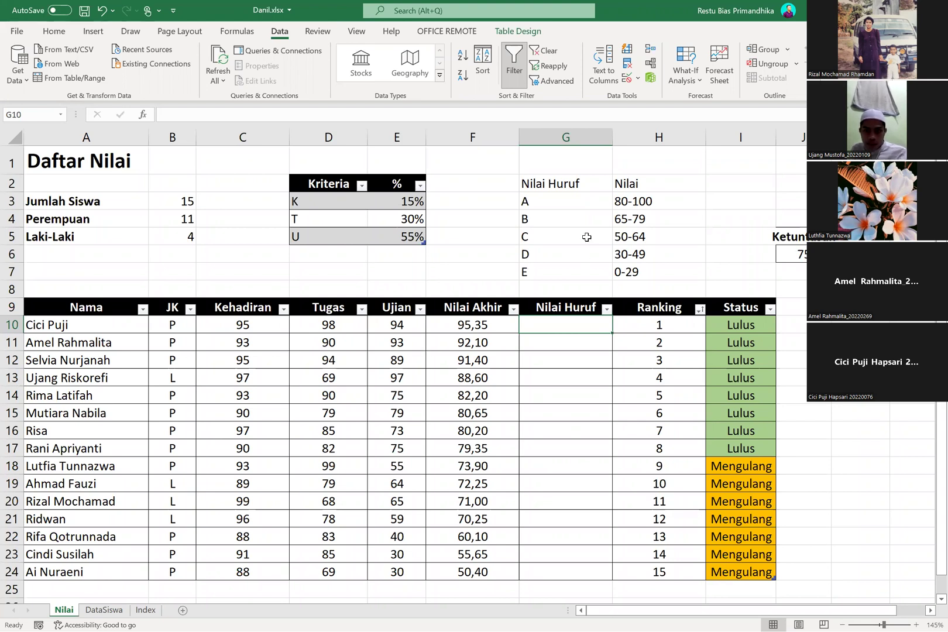
# - Convert the grade index in G2:H7 into a table with headers and give it a black-header table style
pyautogui.moveTo(629, 271); pyautogui.dragTo(562, 253)
pyautogui.hotkey('ctrl', 'shift', 'Up')
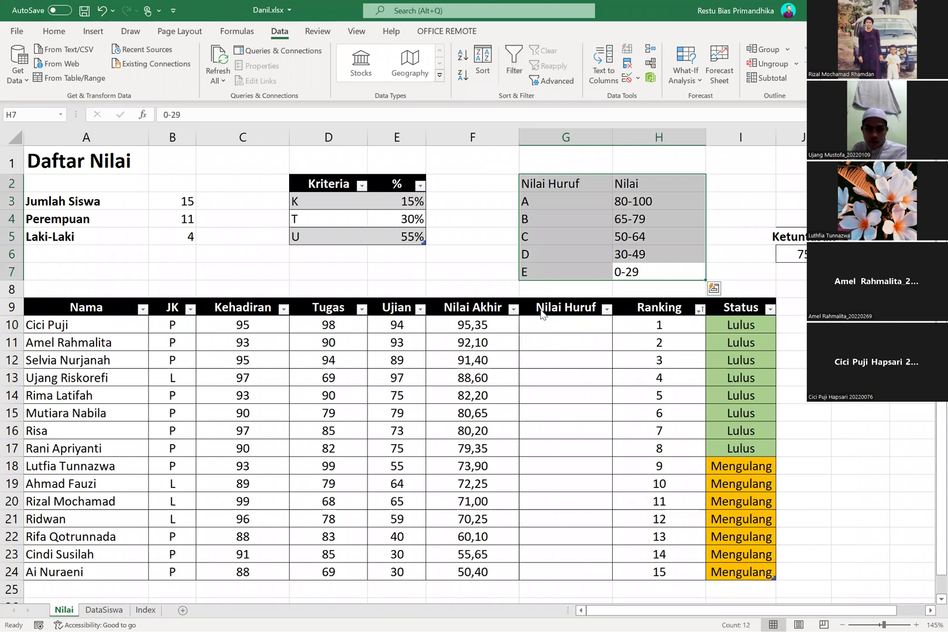
pyautogui.hotkey('ctrl', 't')
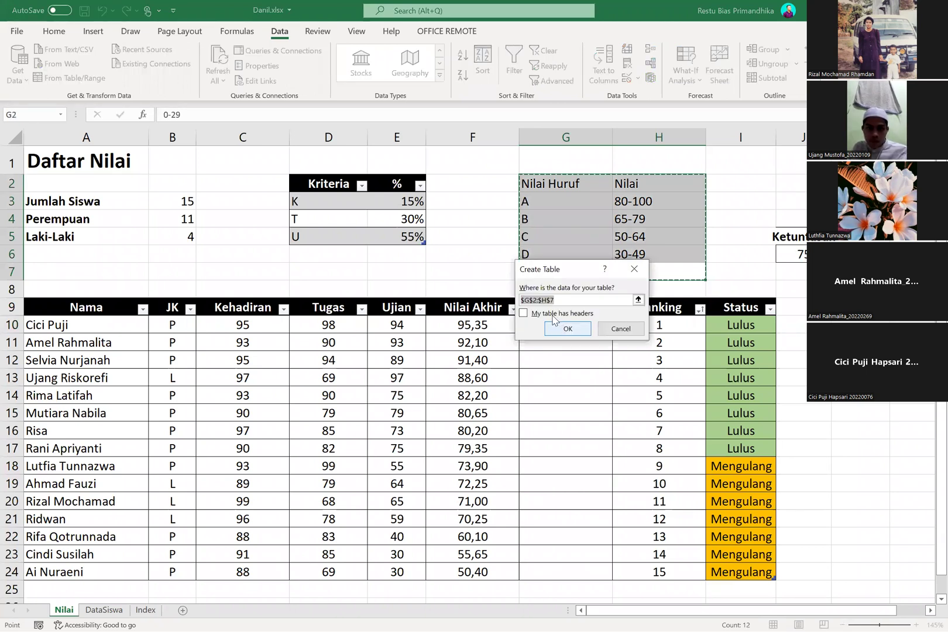
pyautogui.click(553, 315)
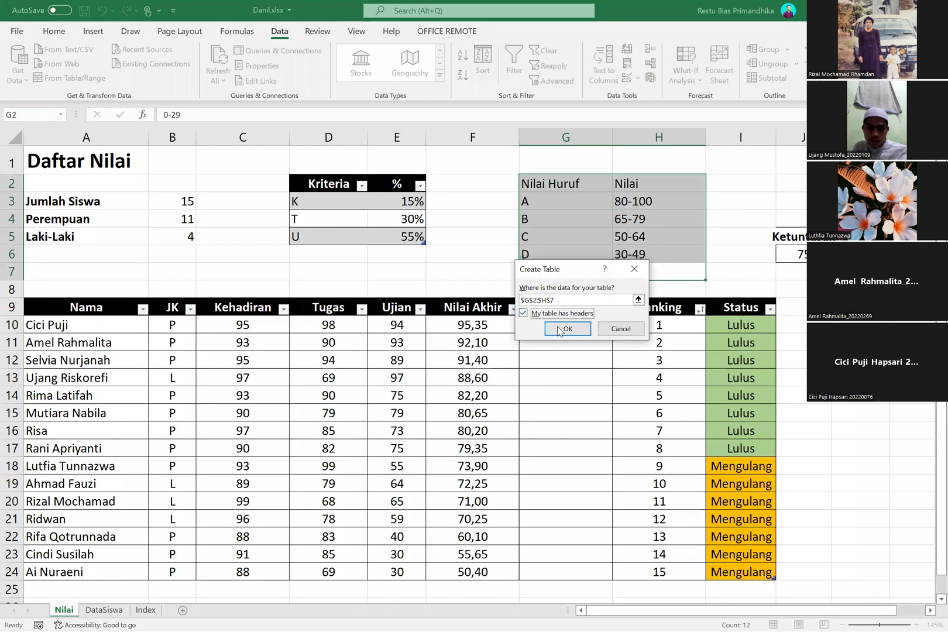
pyautogui.press('Return')
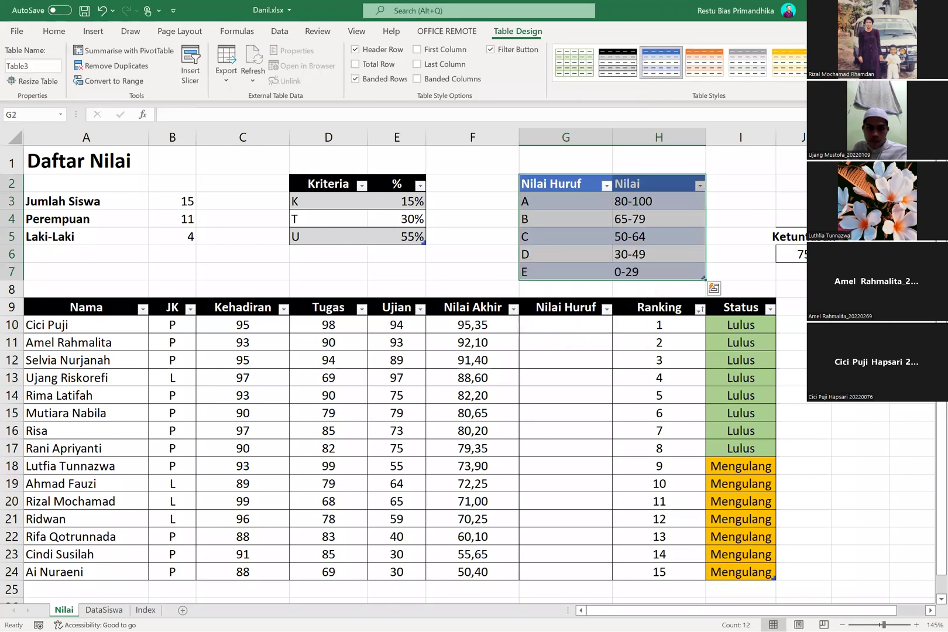
pyautogui.click(500, 170)
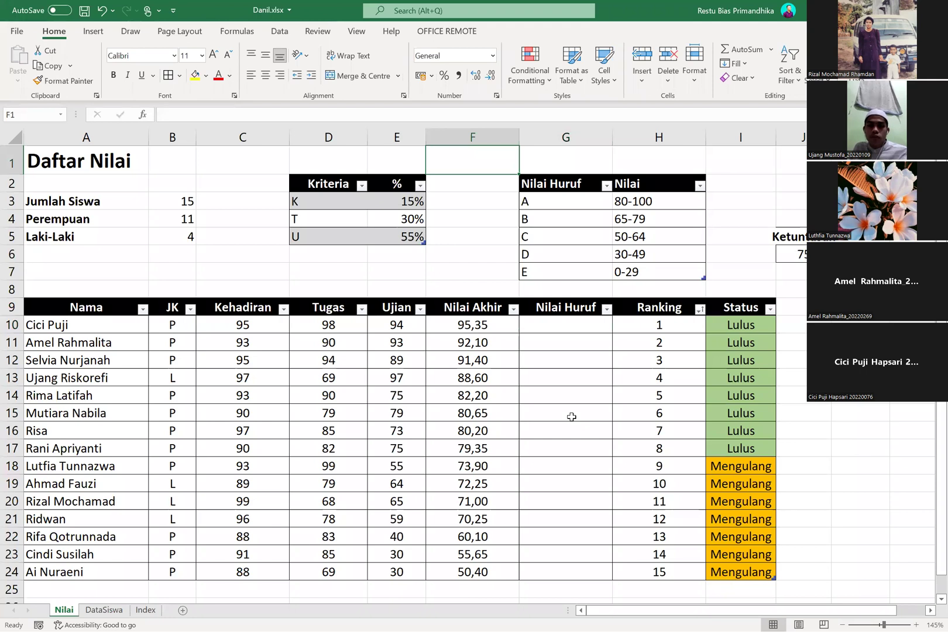
# - Start an IF formula in G10 that returns "A" when Nilai Akhir is greater than 80
pyautogui.click(534, 328)
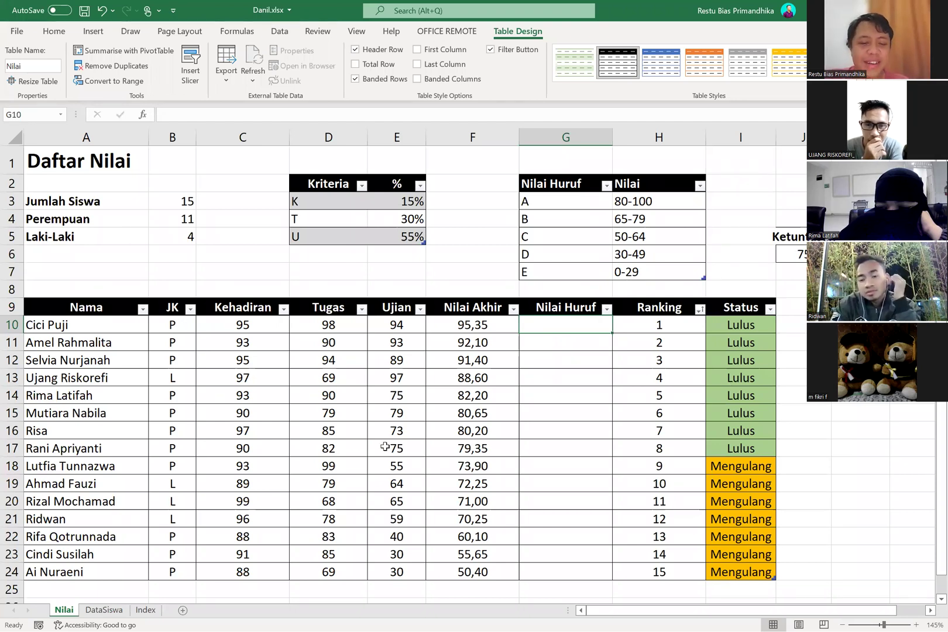
pyautogui.write('=IF')
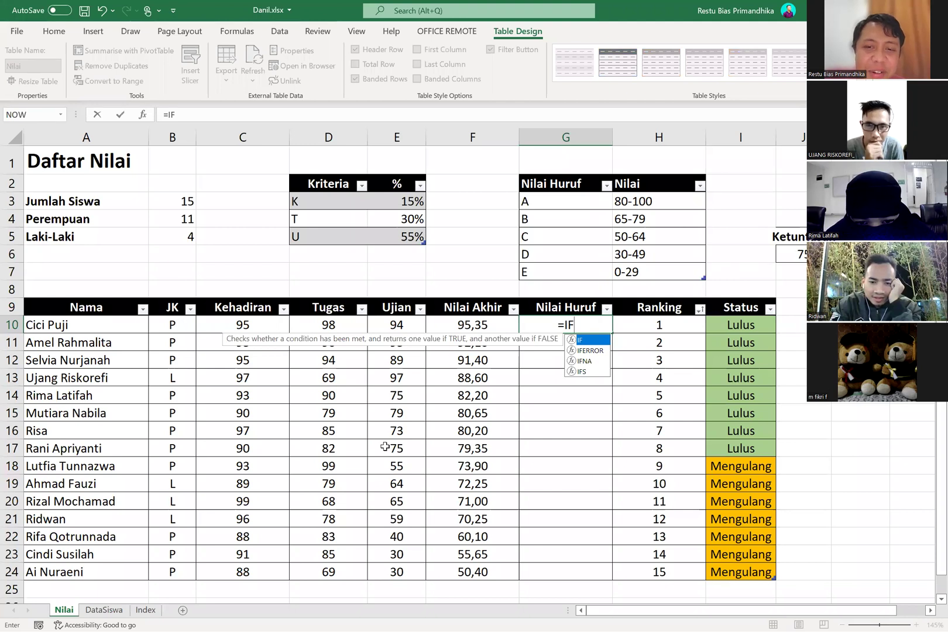
pyautogui.write('(')
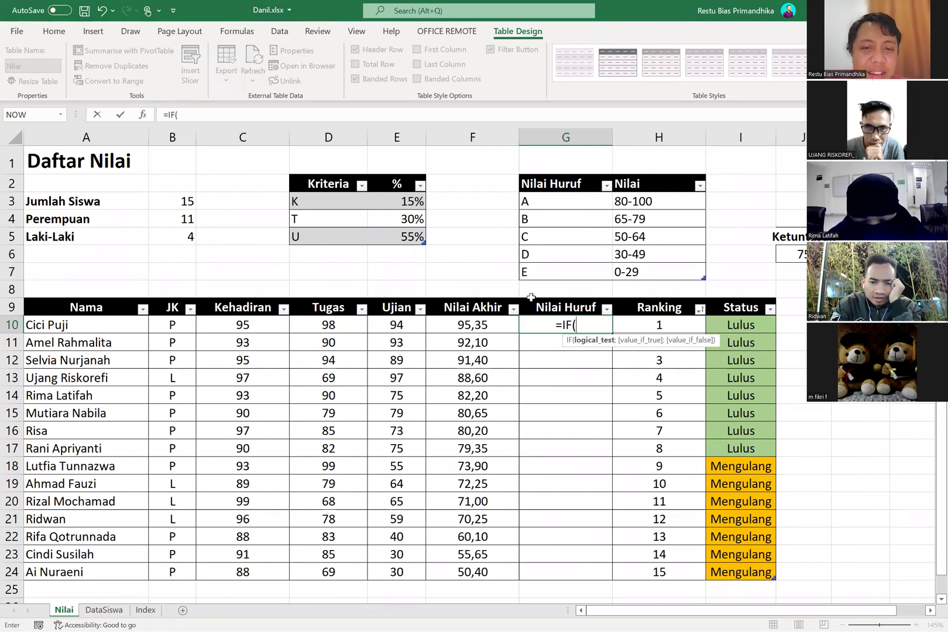
pyautogui.click(473, 330)
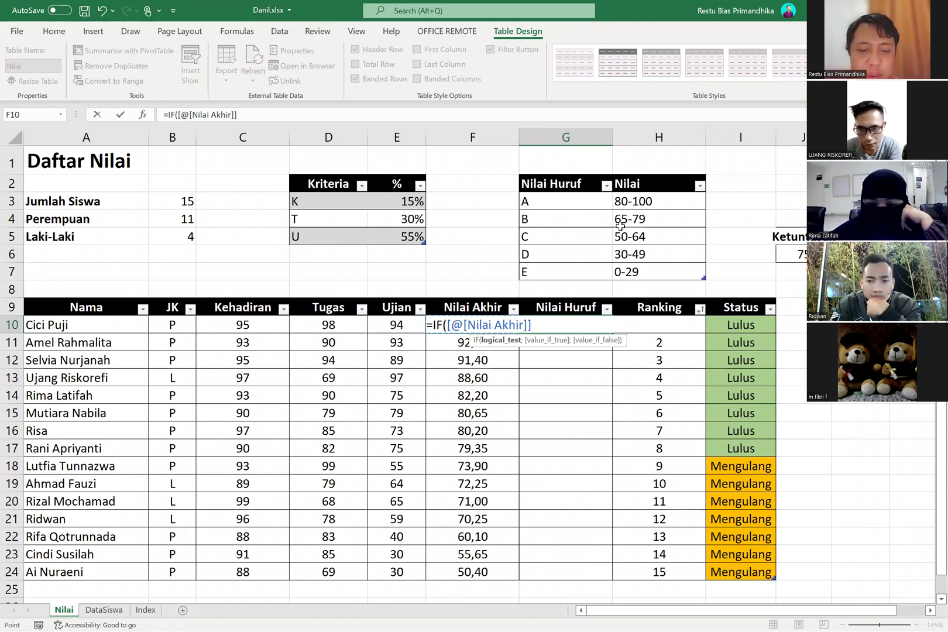
pyautogui.write('>')
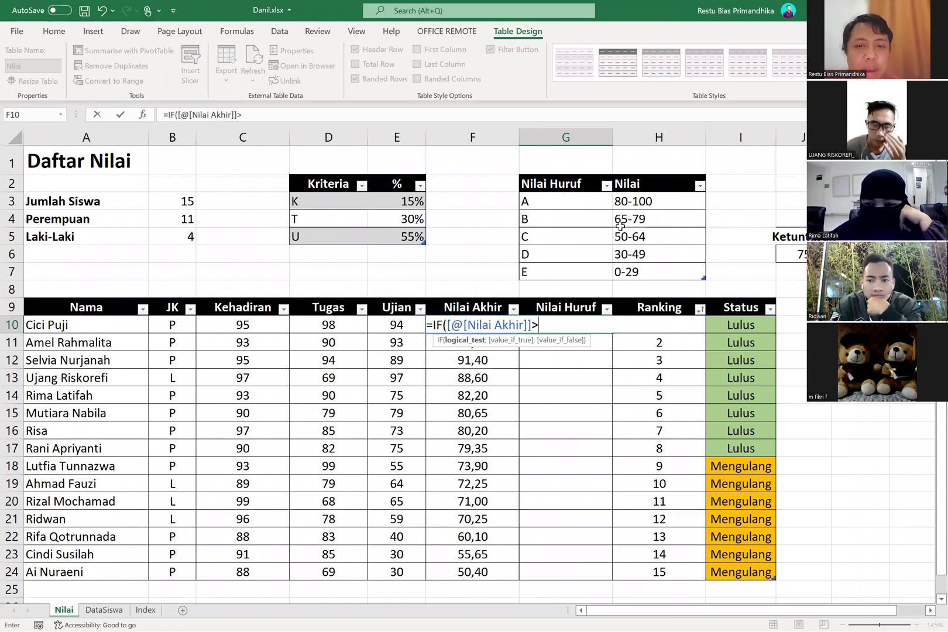
pyautogui.write('80;"A"')
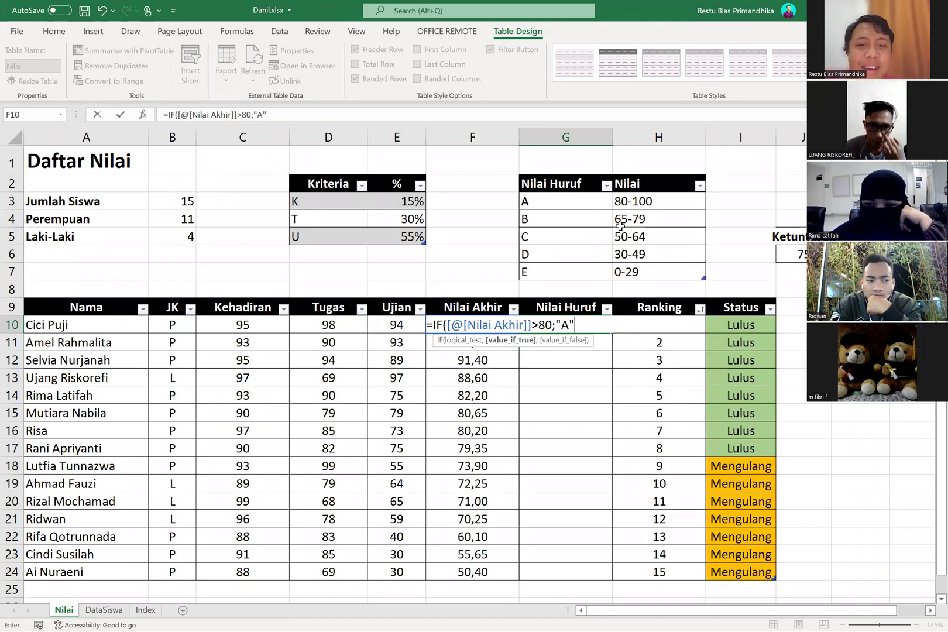
pyautogui.write(';')
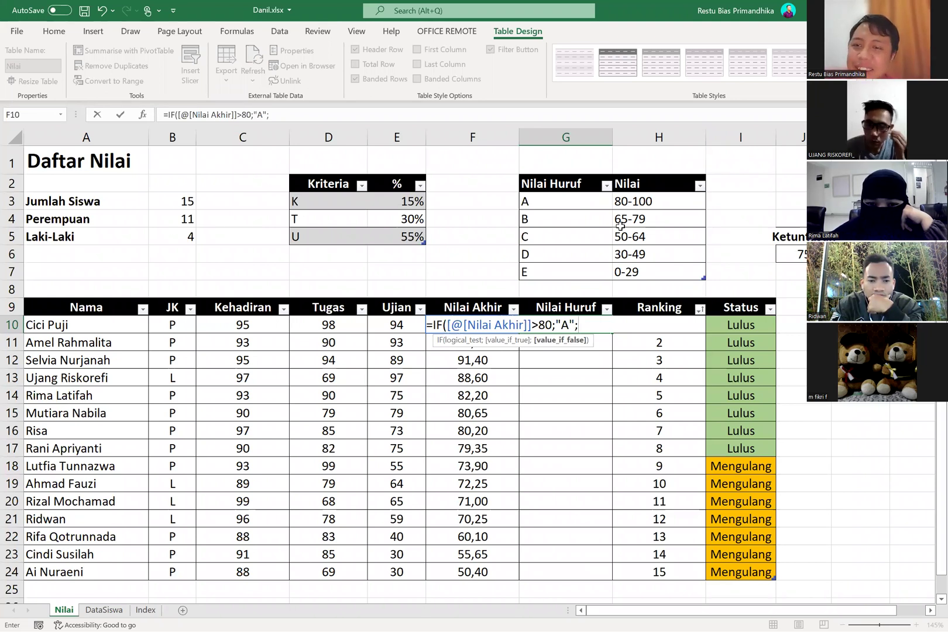
# - Nest a second IF in the G10 formula that returns "B" when Nilai Akhir is greater than 65
pyautogui.write('IF(')
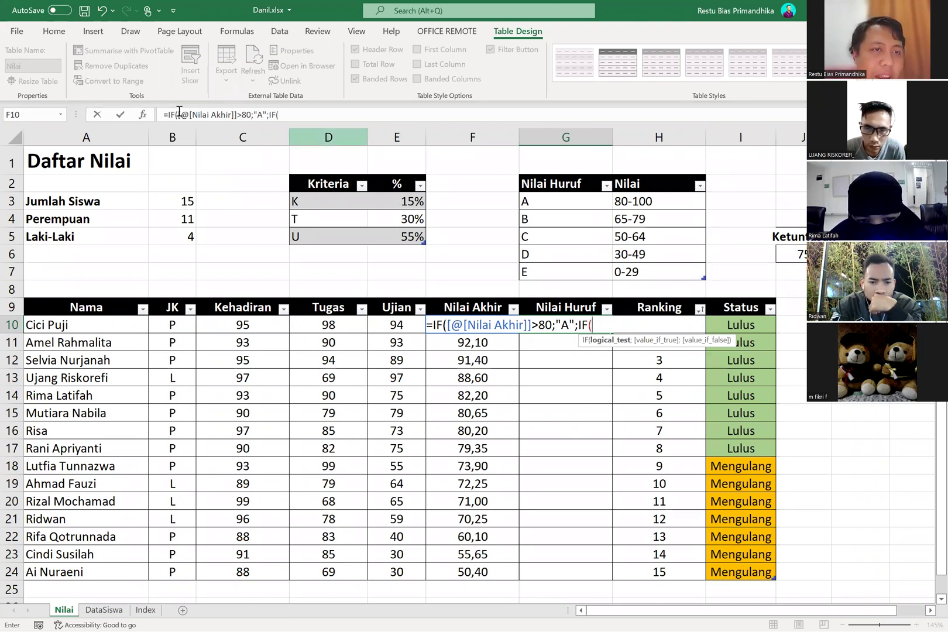
pyautogui.click(302, 115)
pyautogui.write('[@[Nilai Akhir]]')
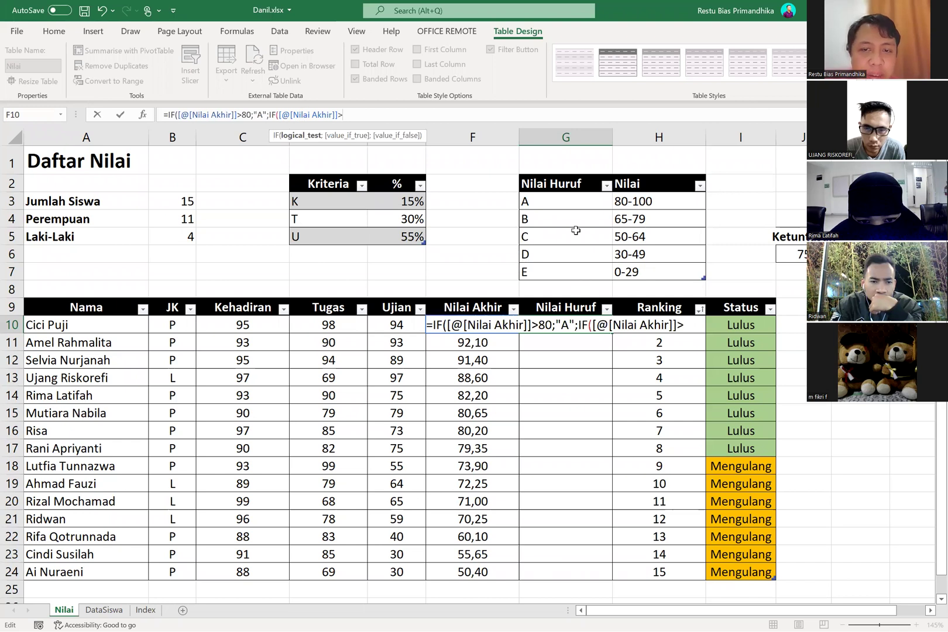
pyautogui.write('>')
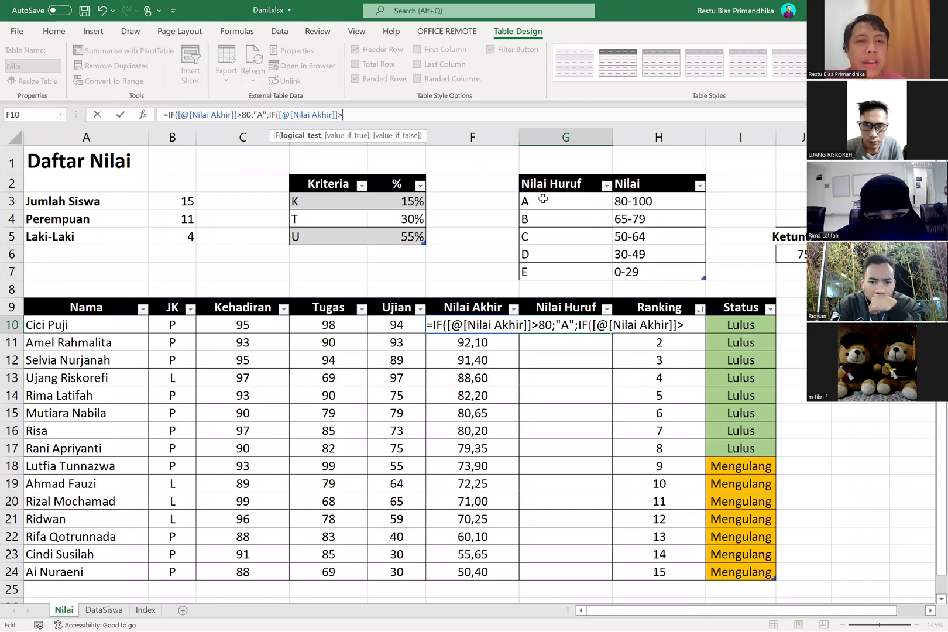
pyautogui.write('65')
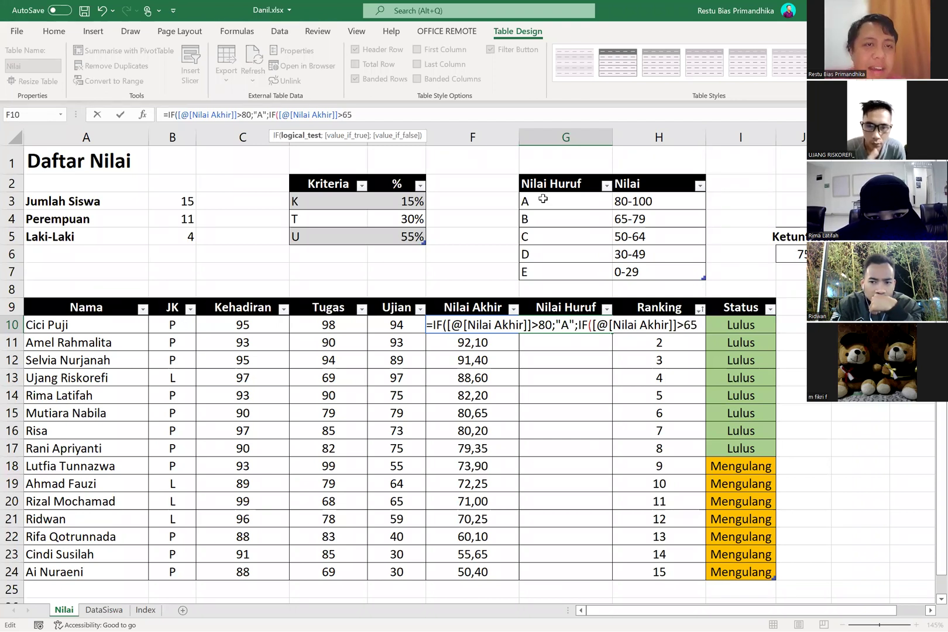
pyautogui.write(';"B"')
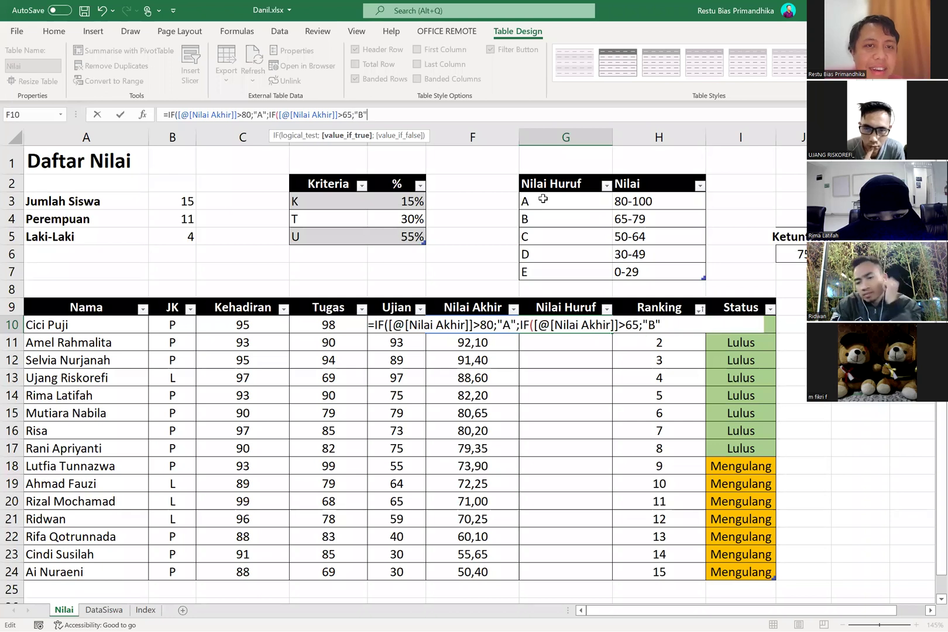
pyautogui.write(';')
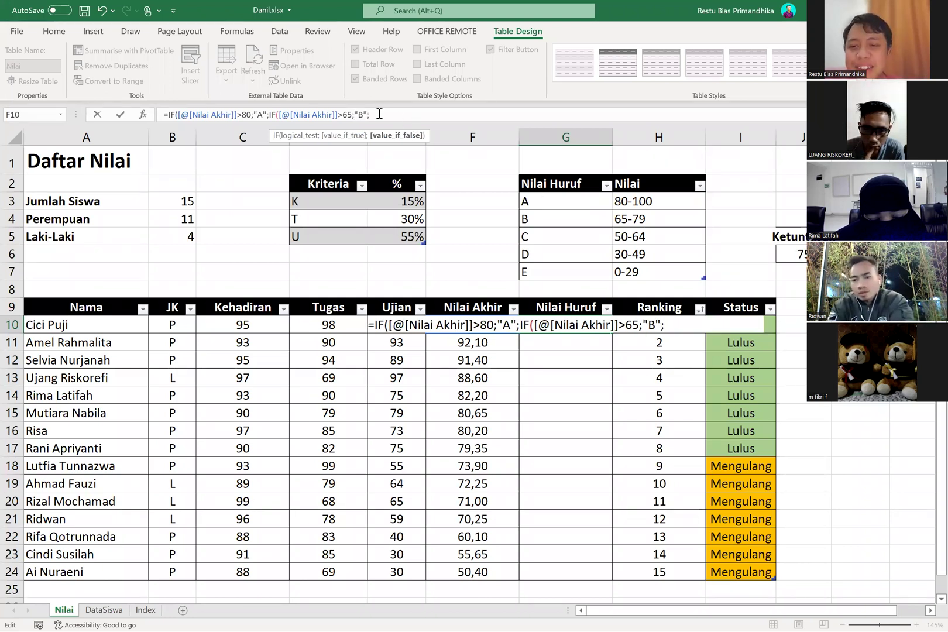
pyautogui.write('IF')
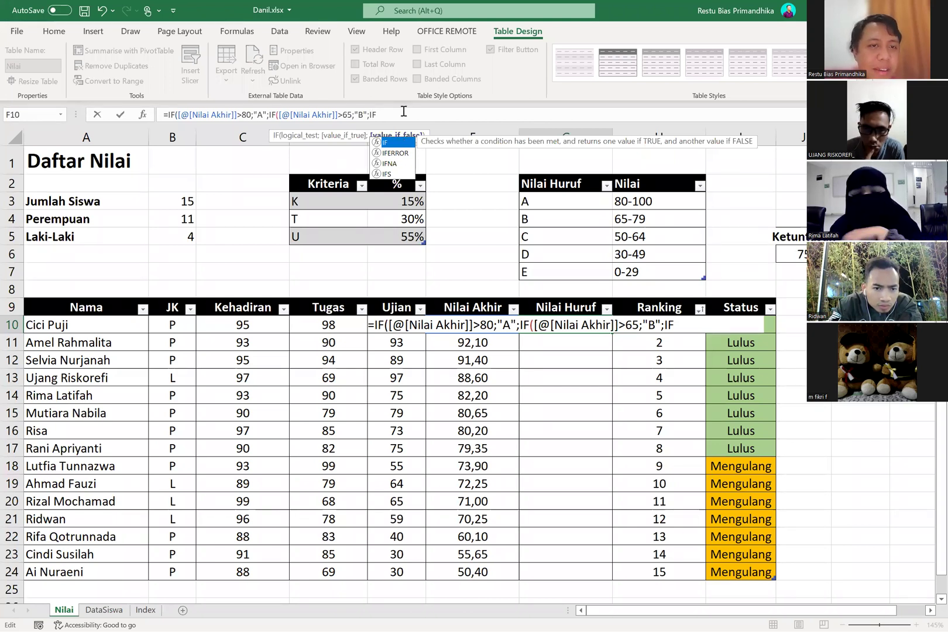
pyautogui.press('BackSpace')
pyautogui.press('BackSpace')
pyautogui.press('BackSpace')
pyautogui.write(')')
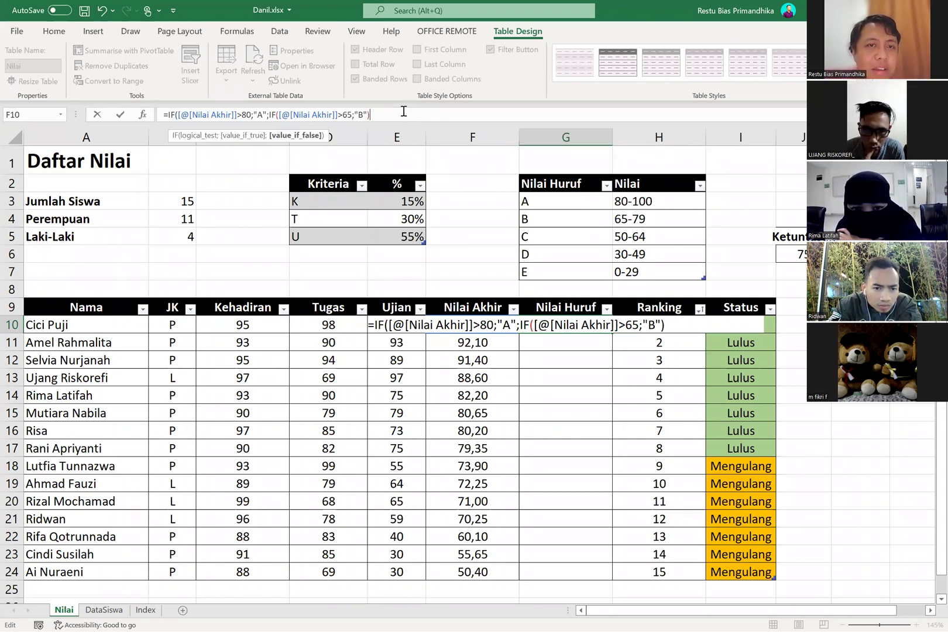
pyautogui.press('BackSpace')
# - Complete the G10 formula with "Belum Dinilai" as the nested IF's false value
pyautogui.write(';"')
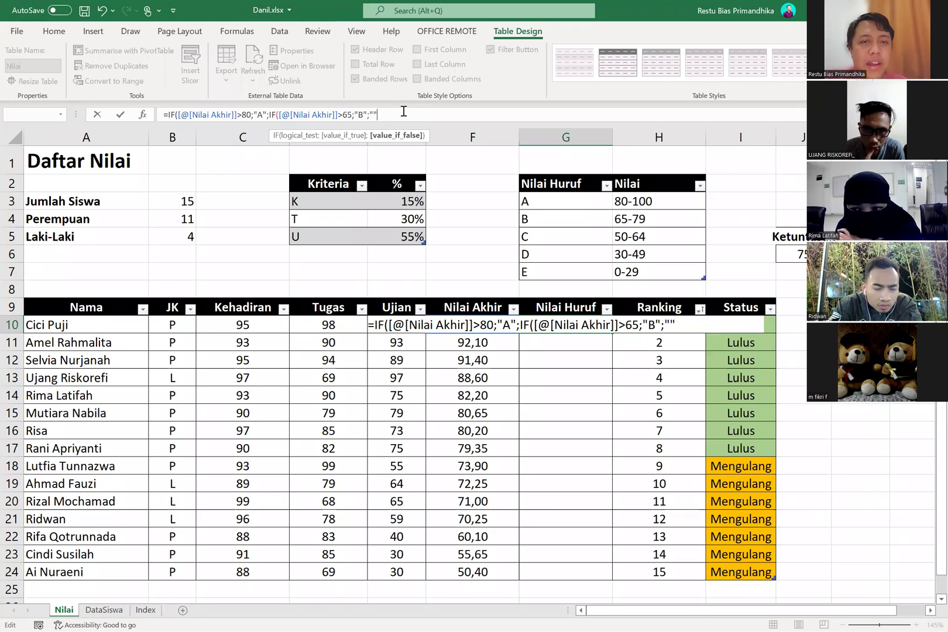
pyautogui.write('Bel')
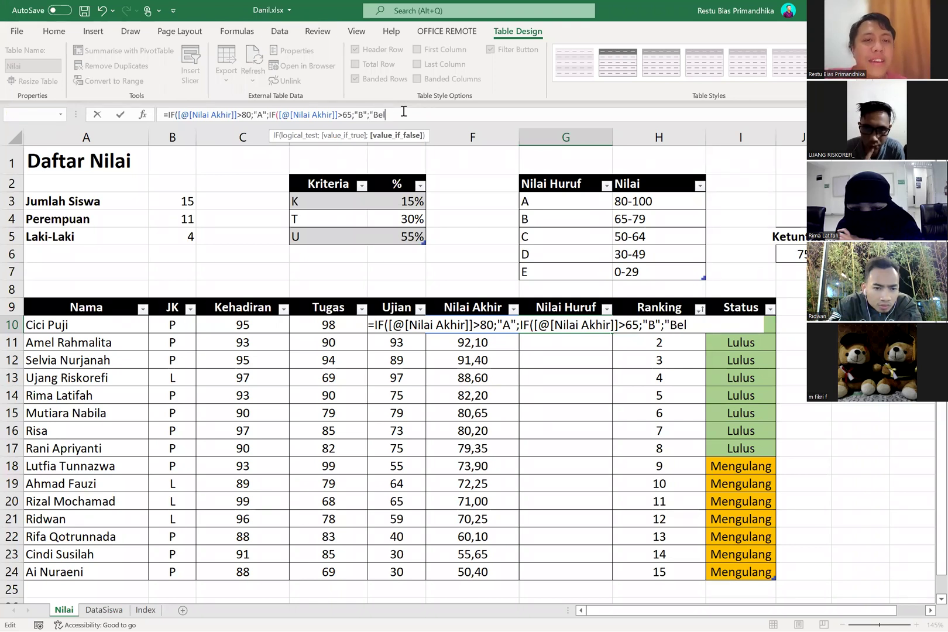
pyautogui.write('um Dinilai"')
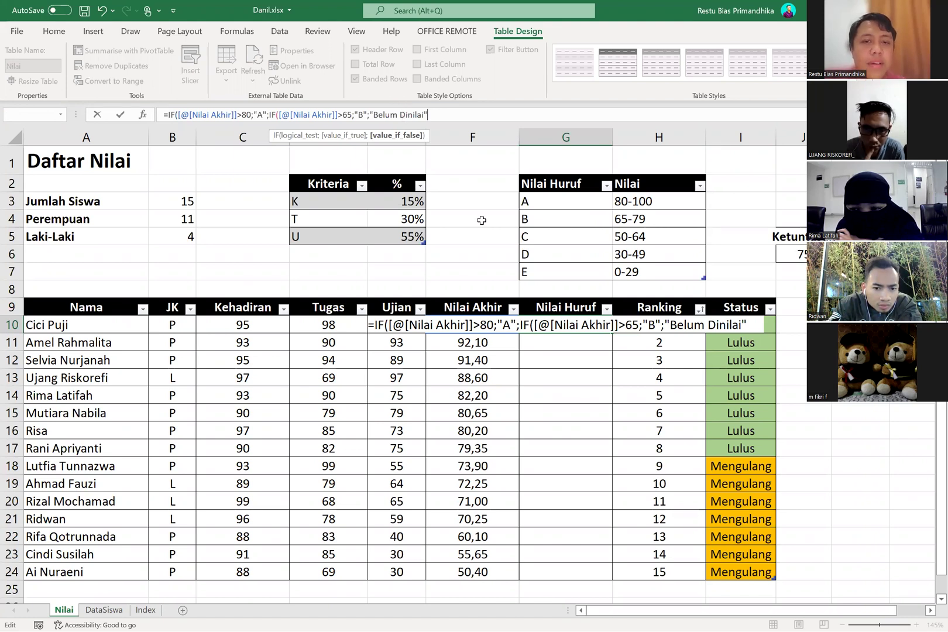
pyautogui.press('Return')
# - Fill the Nilai Huruf formula from G10 down through G21
pyautogui.moveTo(534, 324); pyautogui.dragTo(545, 529)
pyautogui.hotkey('ctrl', 'Return')
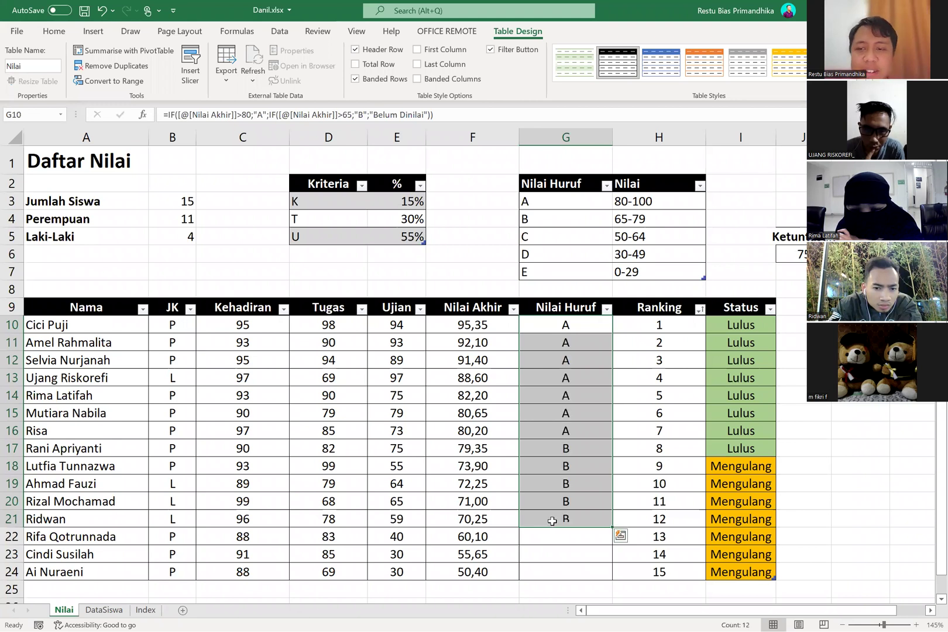
pyautogui.click(558, 508)
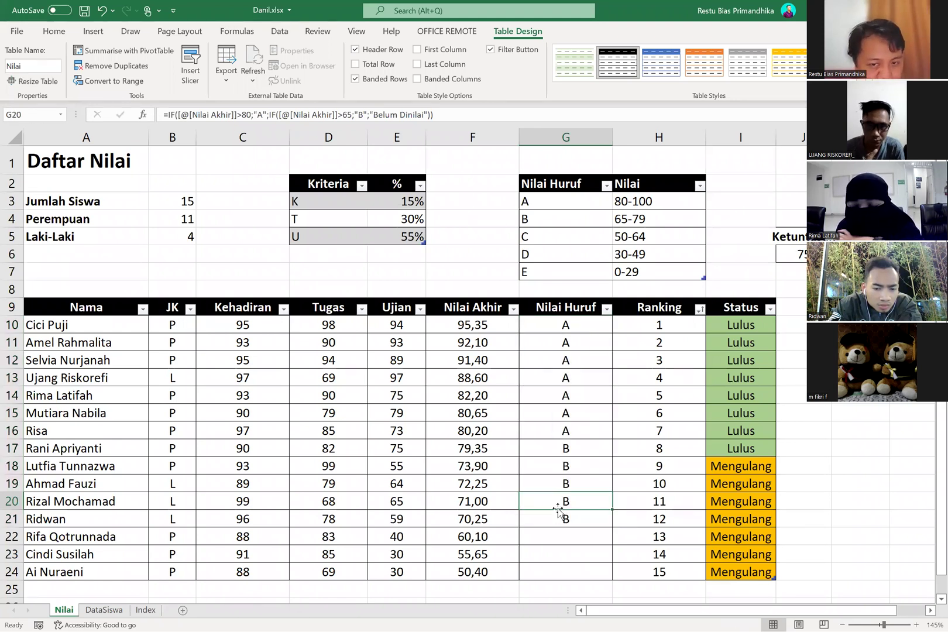
# - Extend the nested IF formula of the Nilai Huruf column down through G22:G24
pyautogui.click(561, 327)
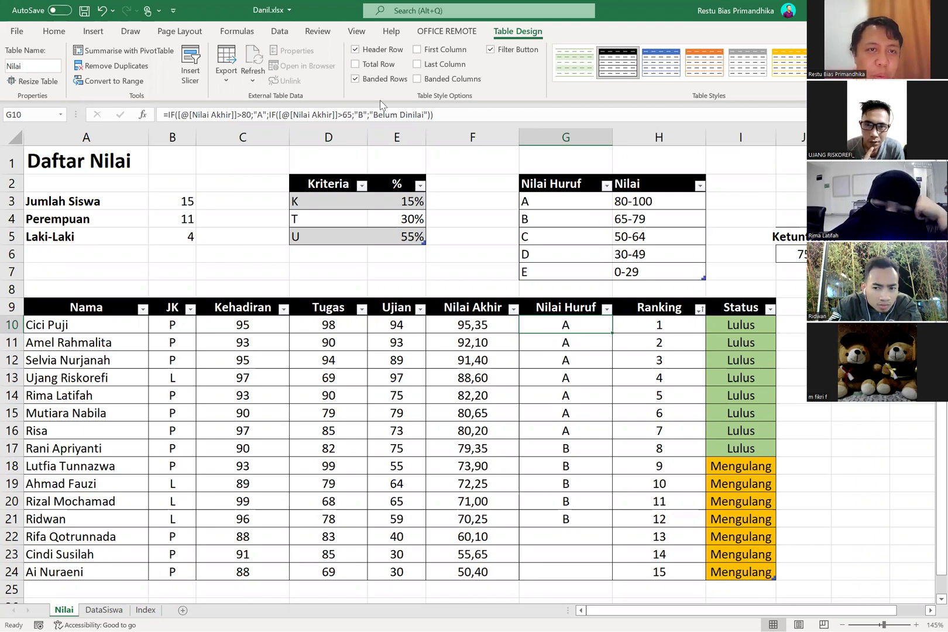
pyautogui.click(373, 114)
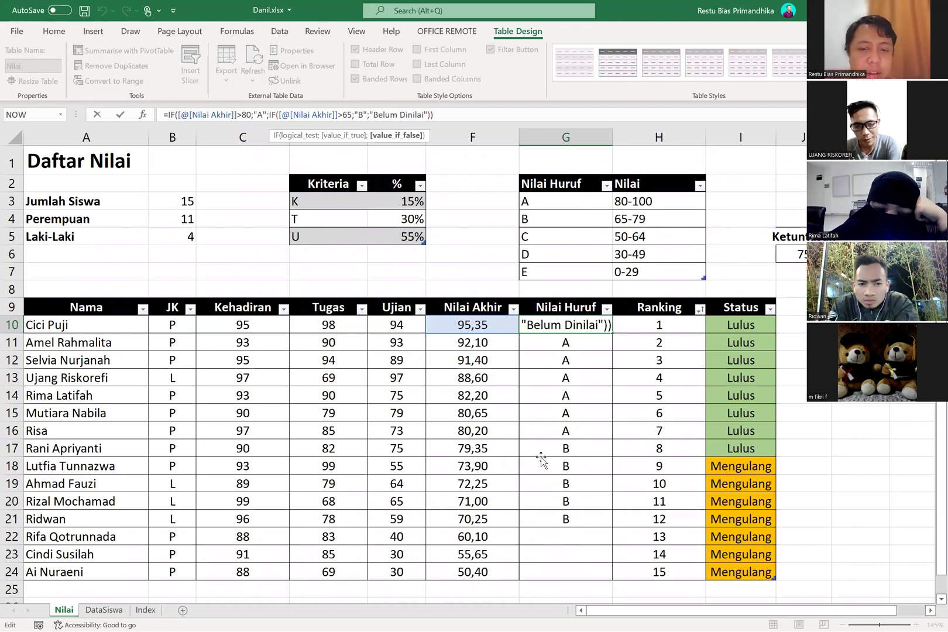
pyautogui.moveTo(550, 517); pyautogui.dragTo(548, 579)
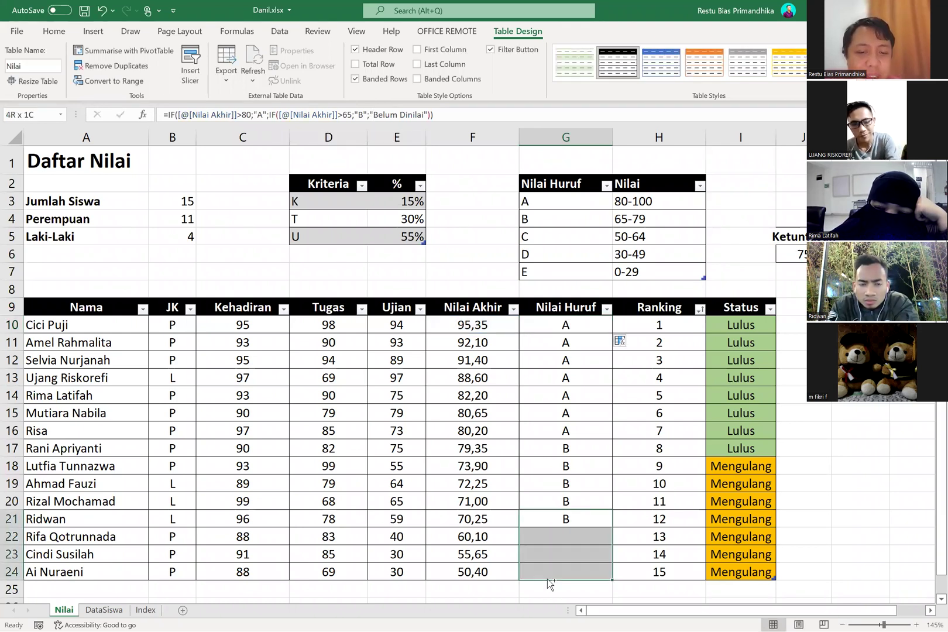
pyautogui.click(516, 485)
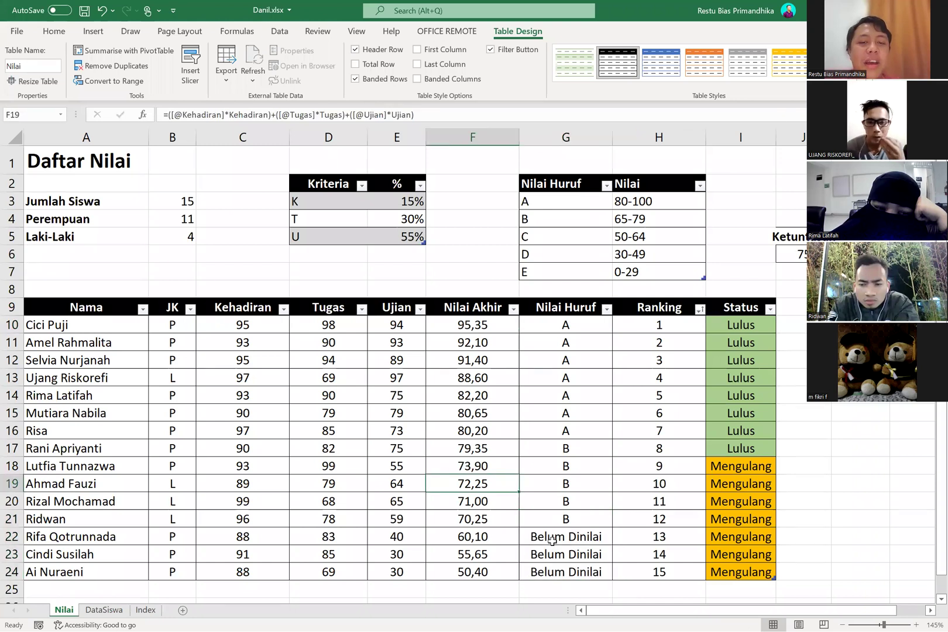
# - Examine the arguments of the nested IF formula in G22
pyautogui.click(551, 539)
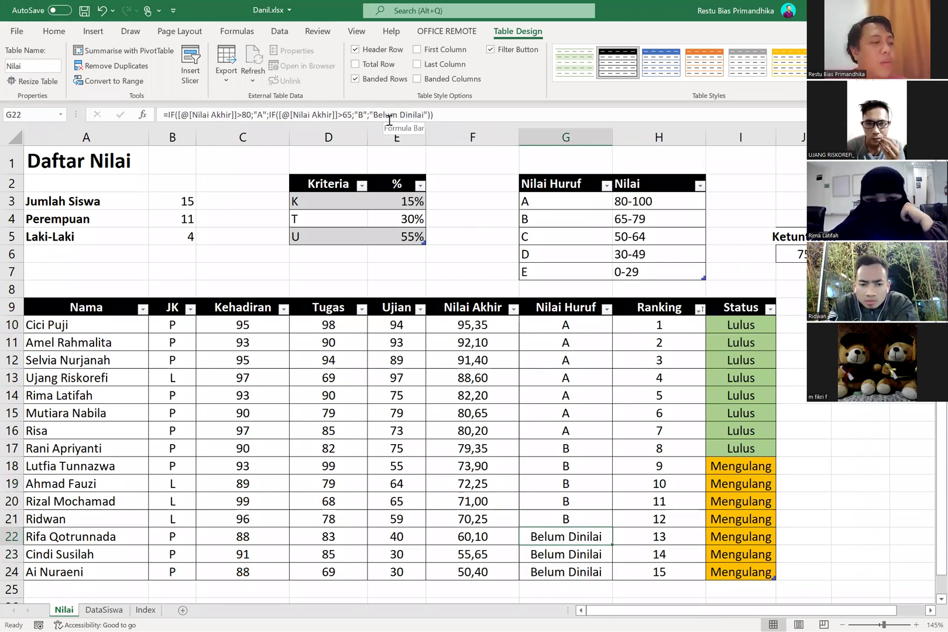
pyautogui.click(265, 114)
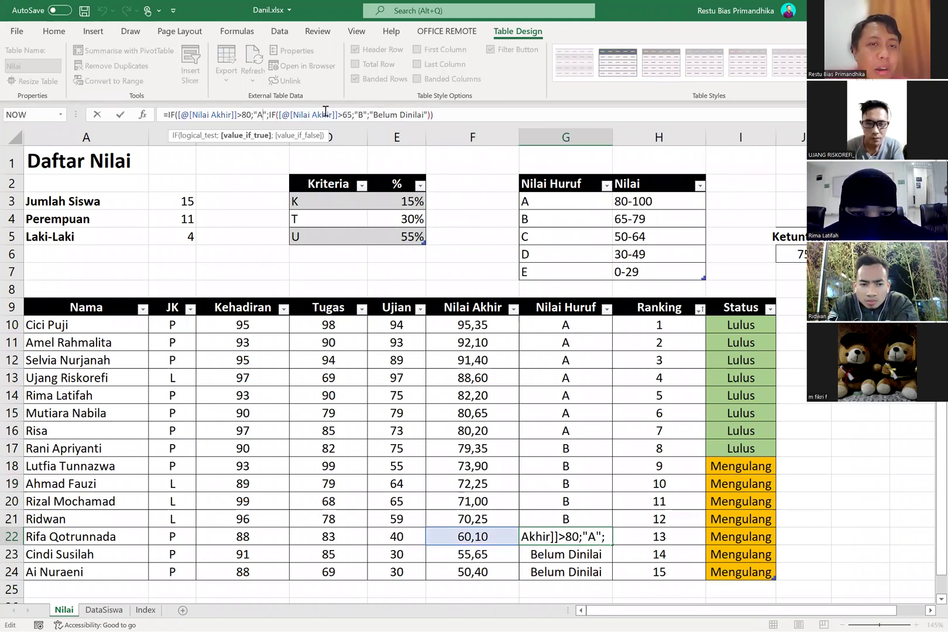
pyautogui.click(438, 115)
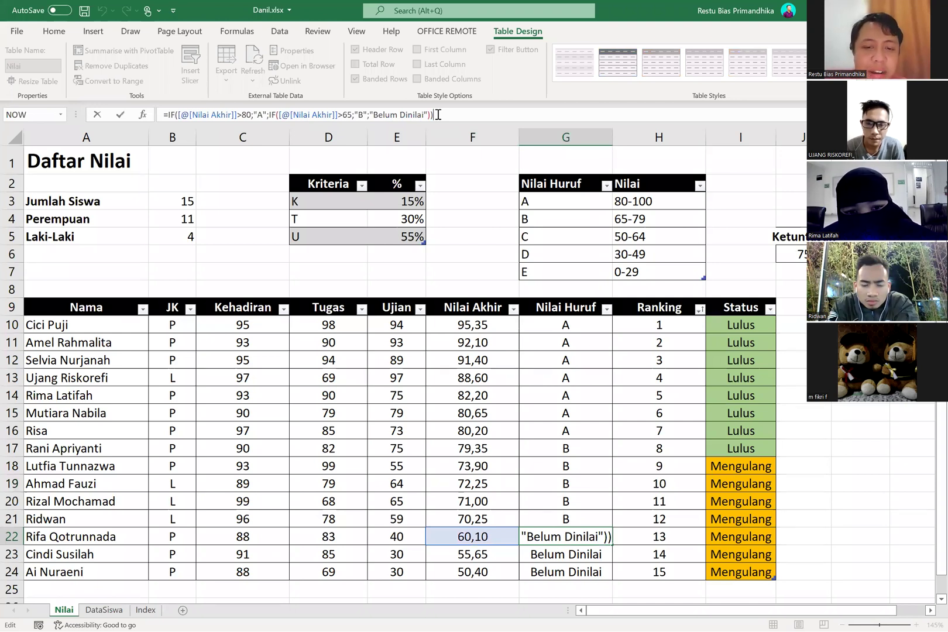
pyautogui.hotkey('ctrl', 'Return')
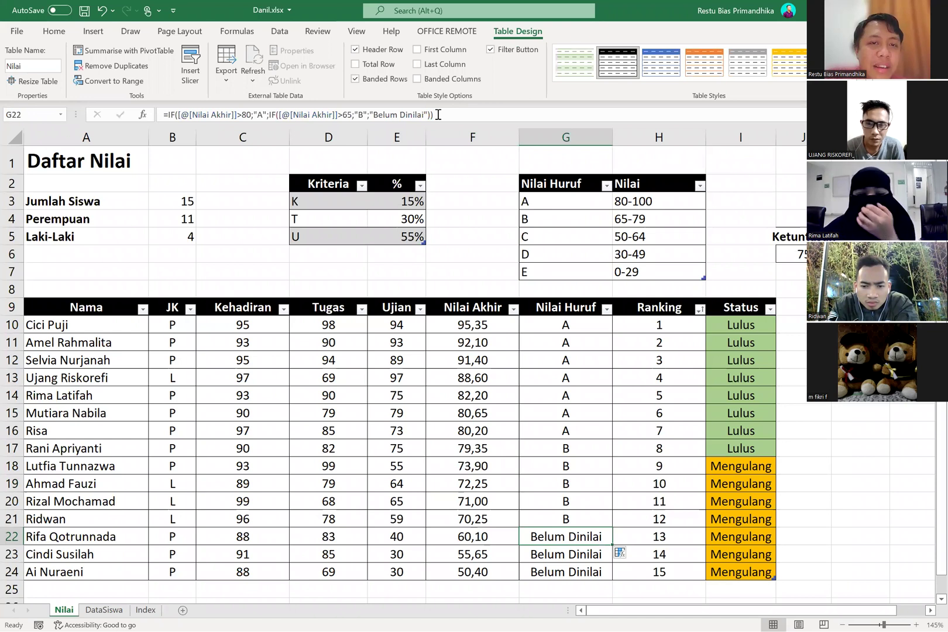
# - Try adding a third IF after "Belum Dinilai" in the G22 formula, returning "C" when Nilai Akhir is greater than 50
pyautogui.click(438, 115)
pyautogui.press('BackSpace')
pyautogui.press('BackSpace')
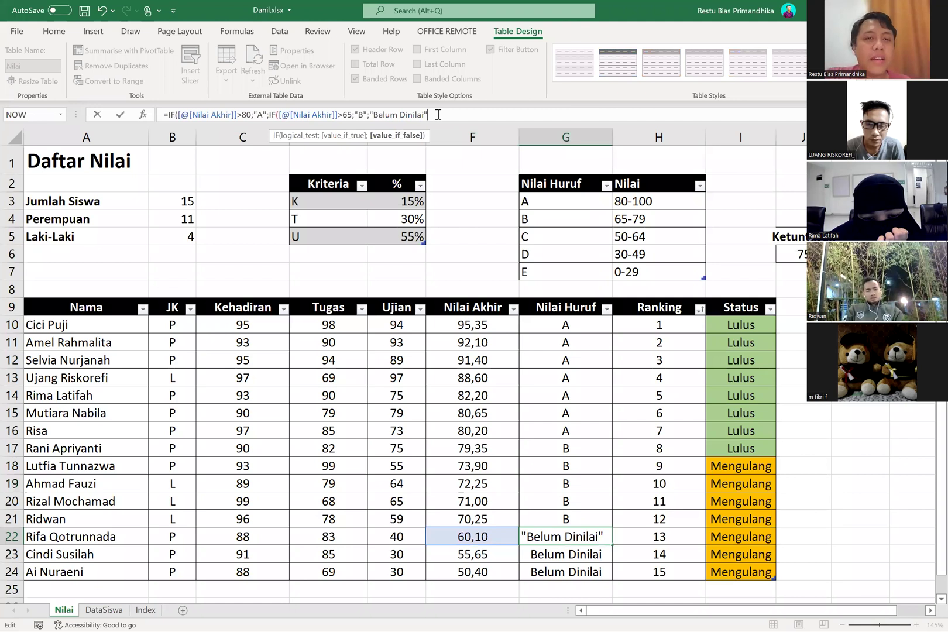
pyautogui.write(';IF(')
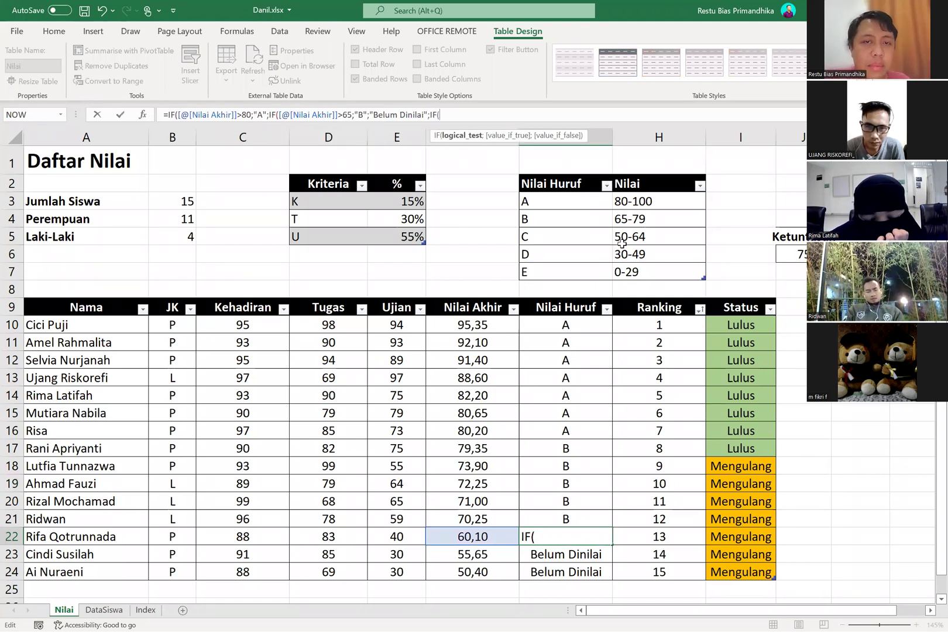
pyautogui.write('50>')
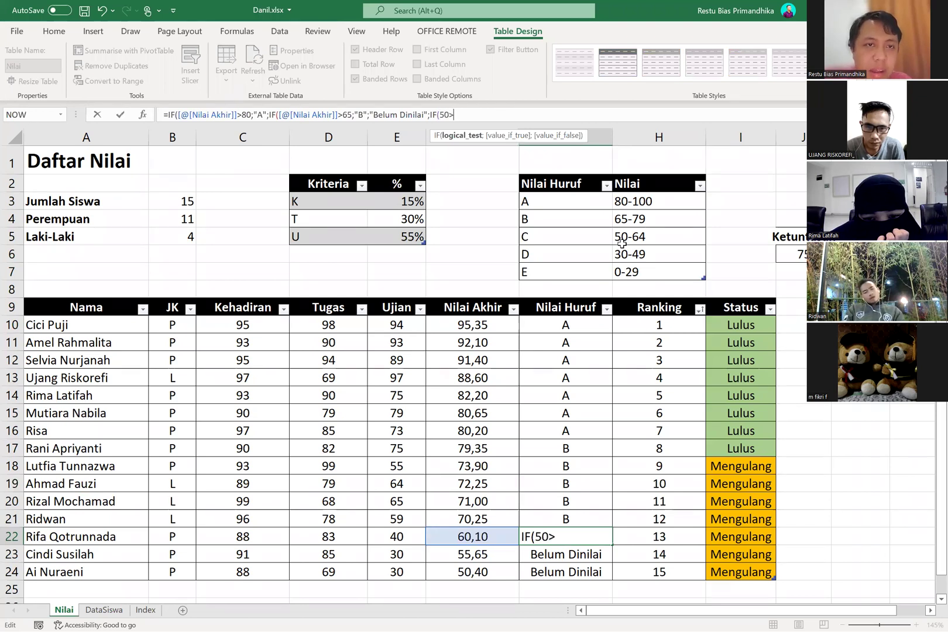
pyautogui.press('BackSpace')
pyautogui.press('BackSpace')
pyautogui.press('BackSpace')
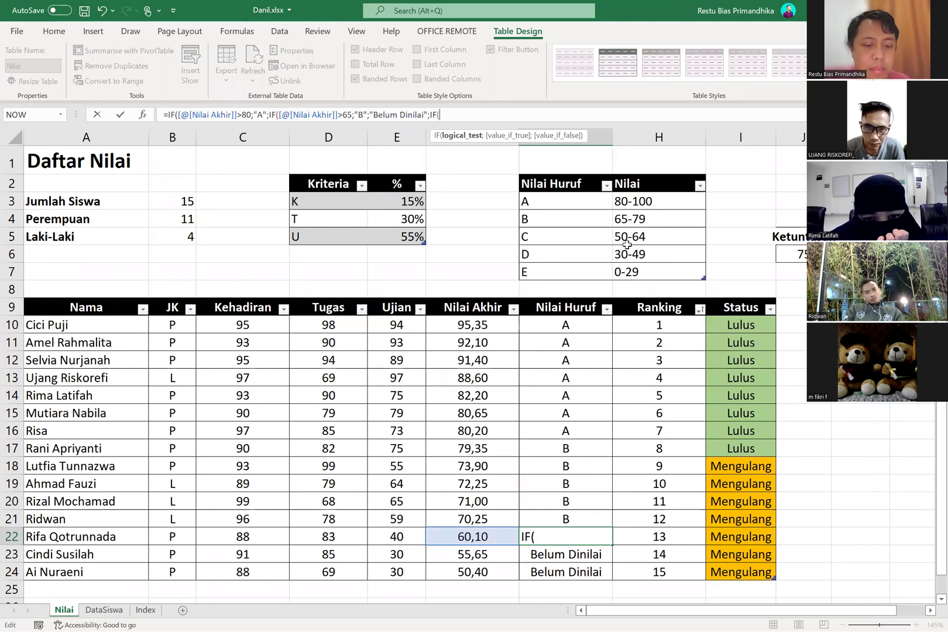
pyautogui.press('Left')
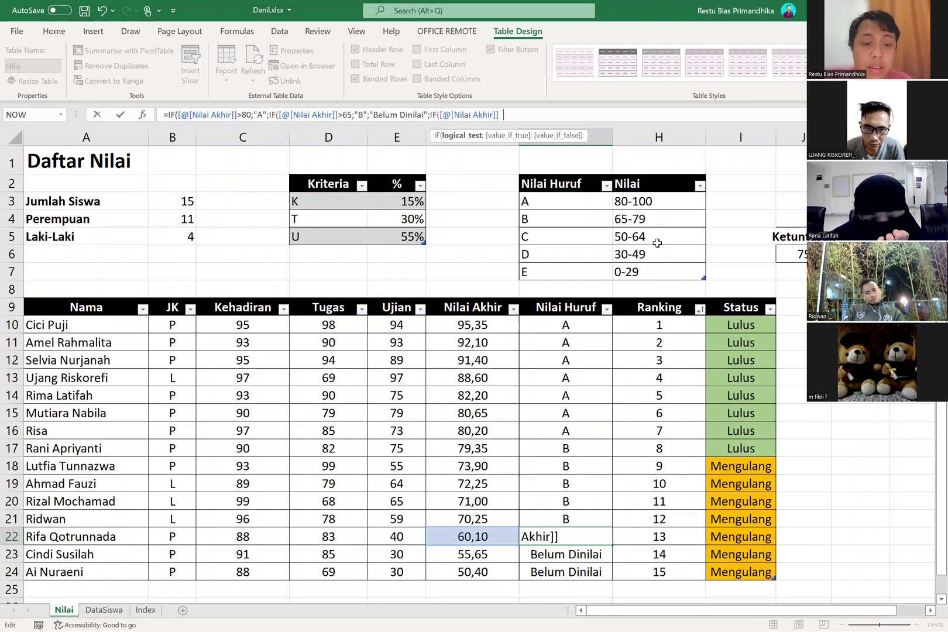
pyautogui.write('>50')
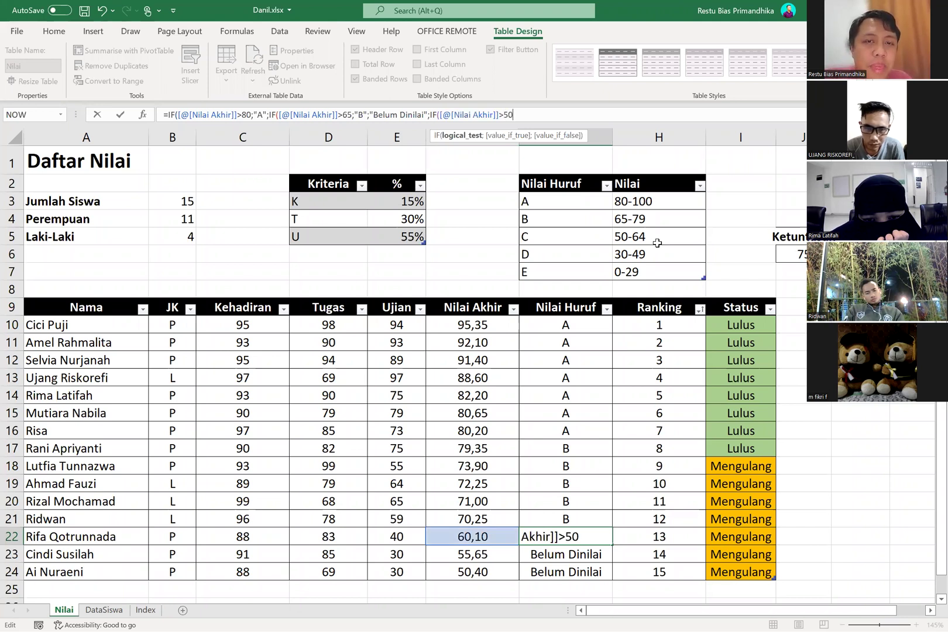
pyautogui.write(';"C')
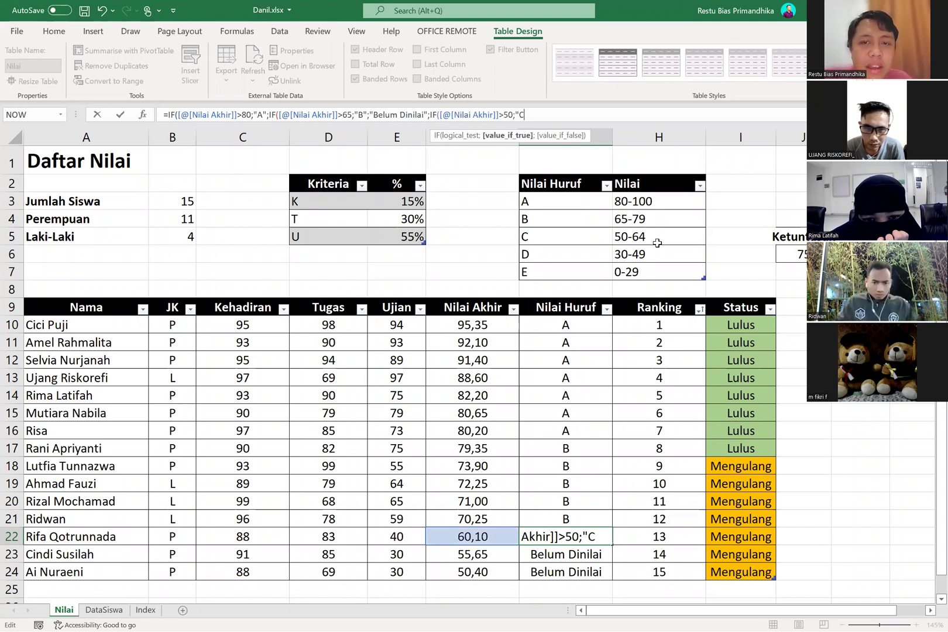
pyautogui.write('";')
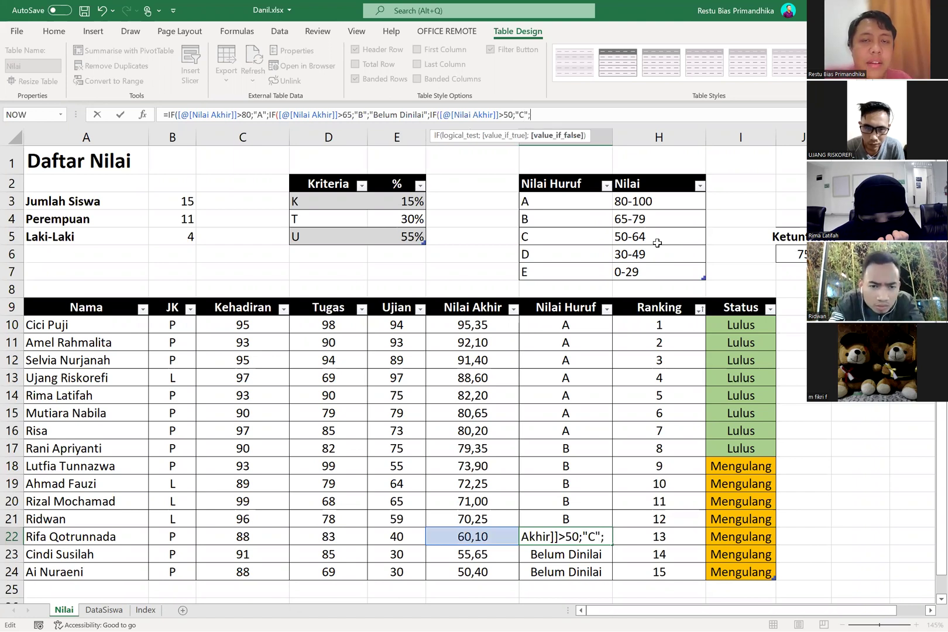
# - Try closing the G22 formula with "Gak Tahu" as the third IF's false value, and discard the edit
pyautogui.write('"')
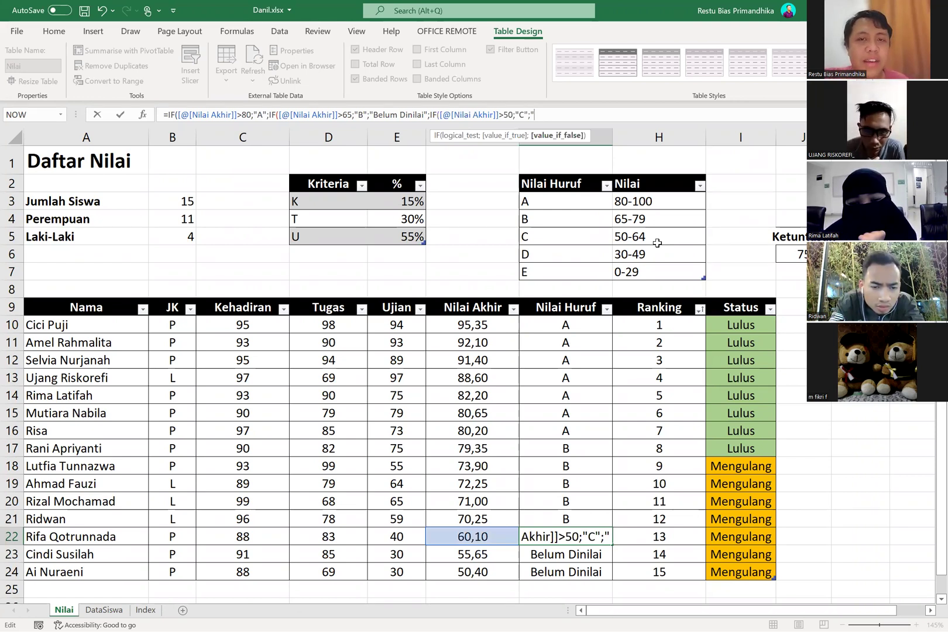
pyautogui.write('Gak T')
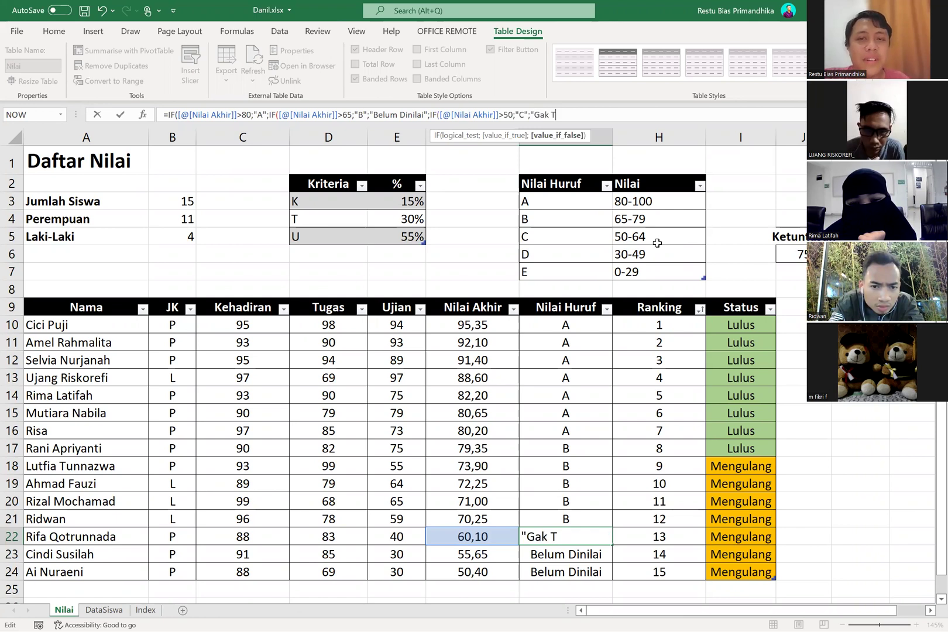
pyautogui.write('ahu"')
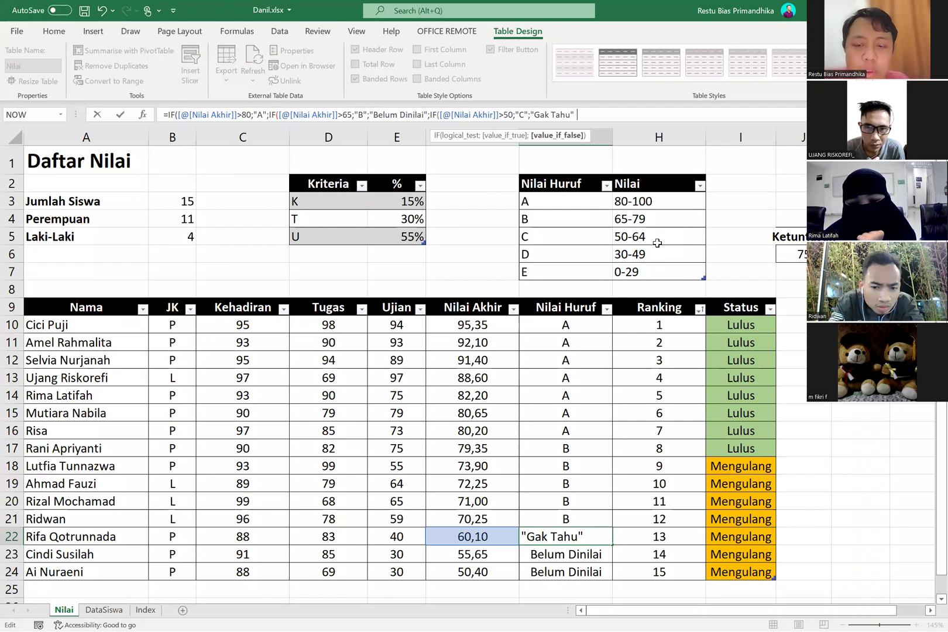
pyautogui.write(')))')
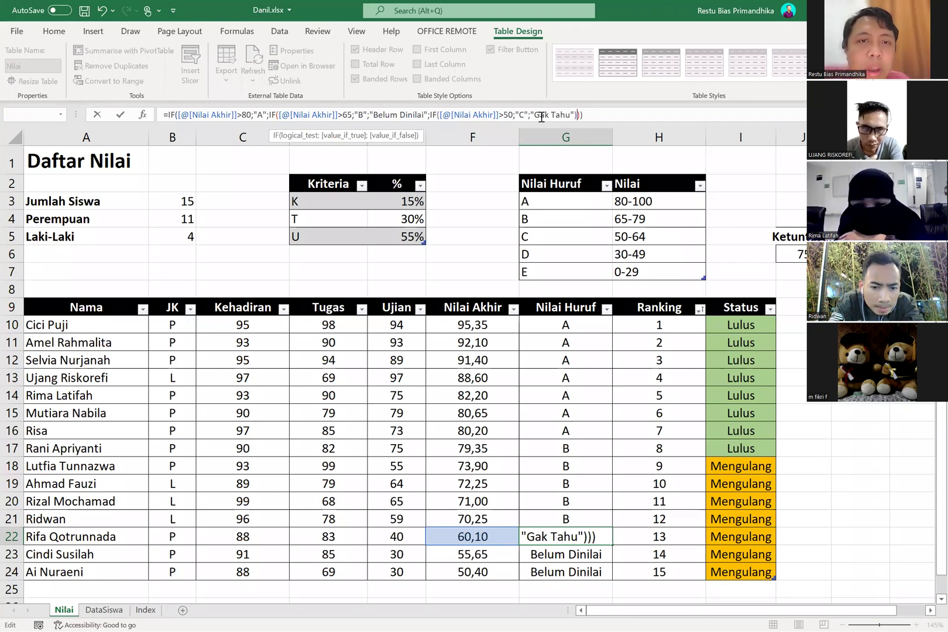
pyautogui.click(439, 113)
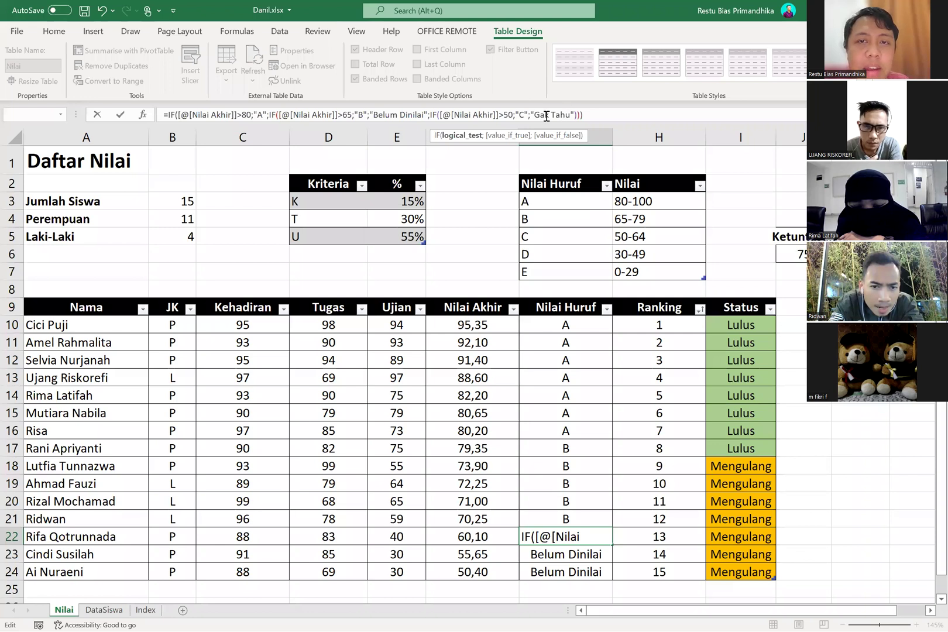
pyautogui.click(570, 114)
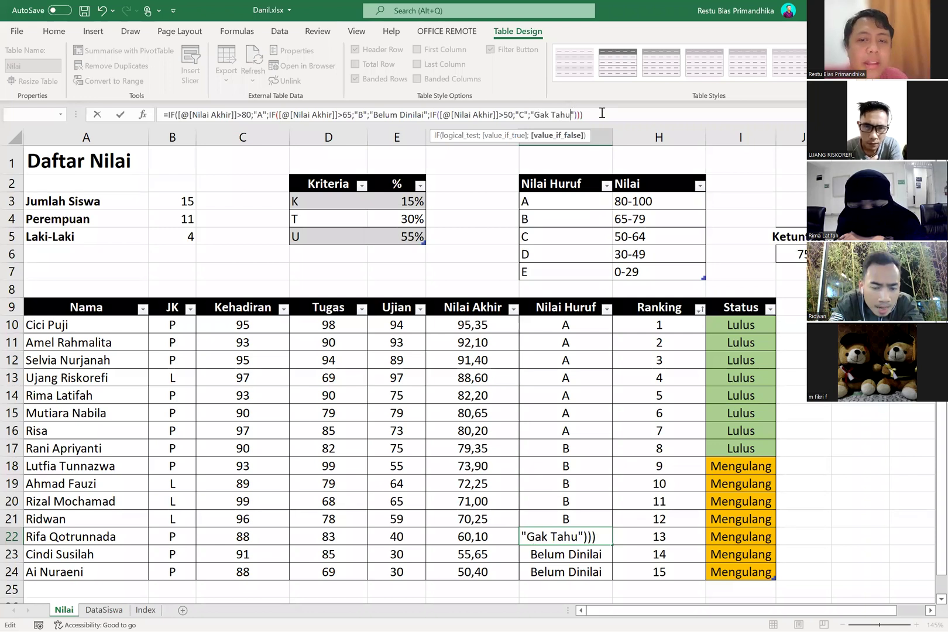
pyautogui.press('Escape')
pyautogui.click(576, 382)
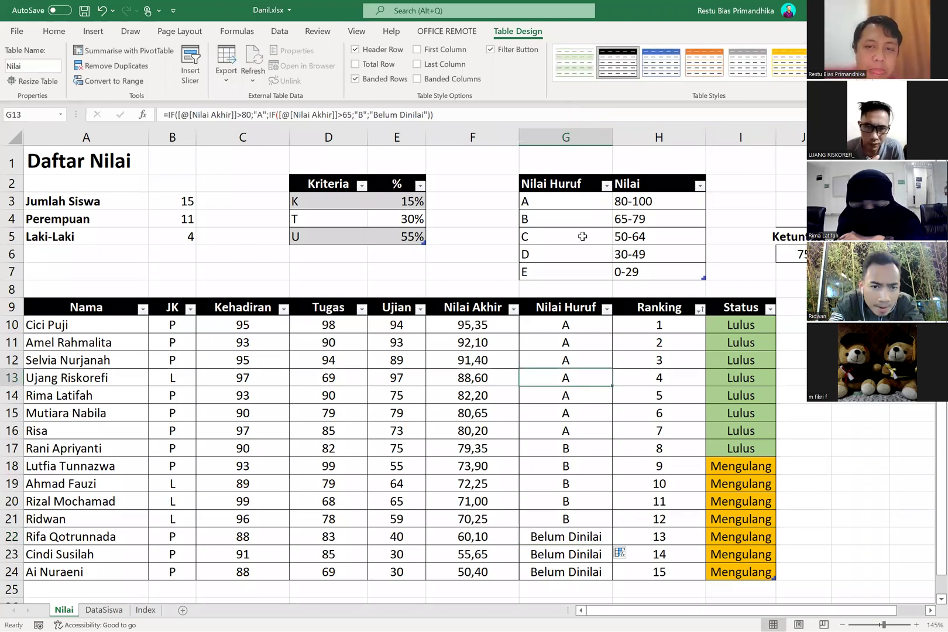
# - Center the grade letters in G3:G7 of the letter-grade index table
pyautogui.moveTo(566, 201); pyautogui.dragTo(647, 284)
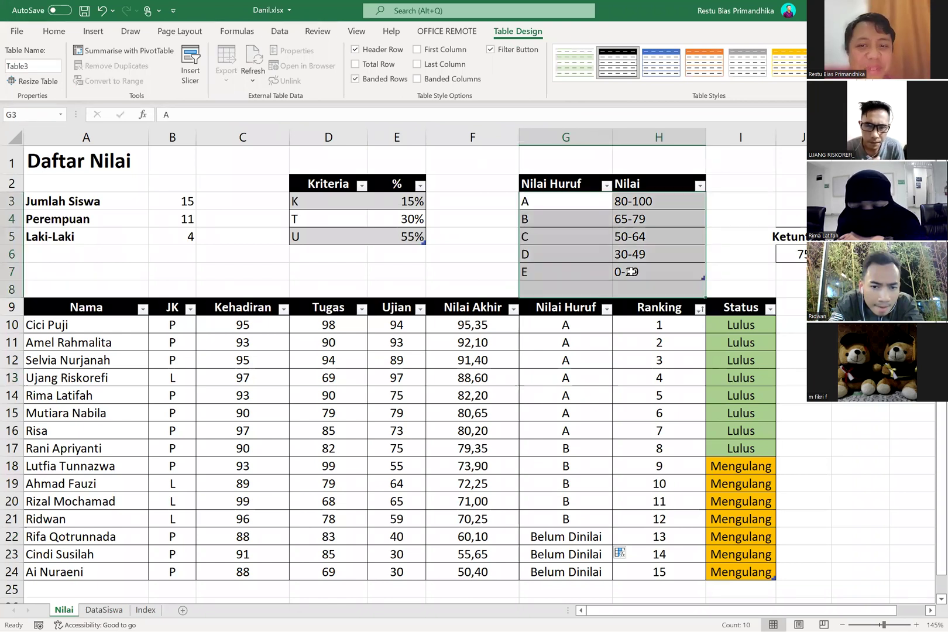
pyautogui.click(632, 271)
pyautogui.hotkey('ctrl', 'a')
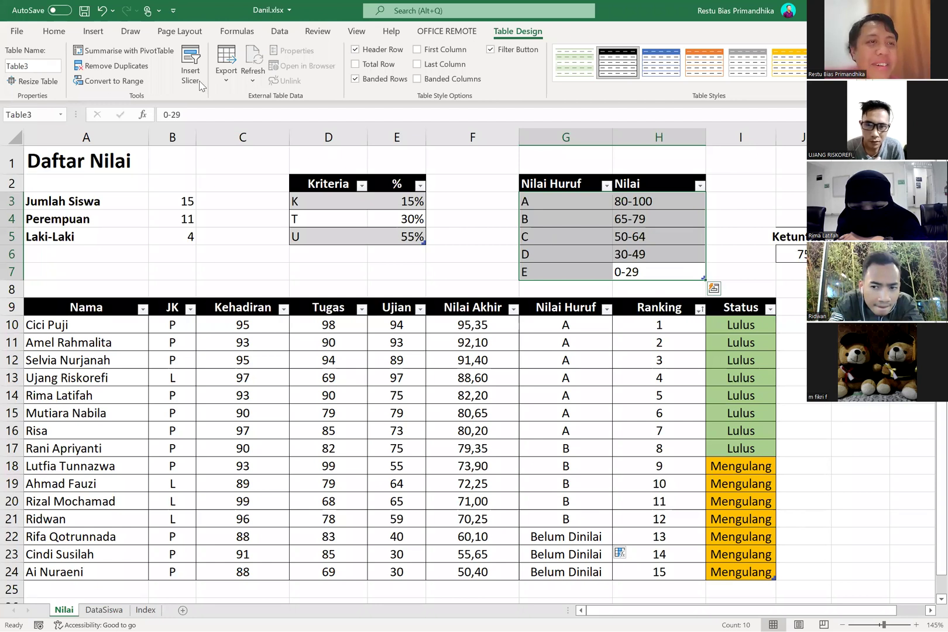
pyautogui.click(54, 31)
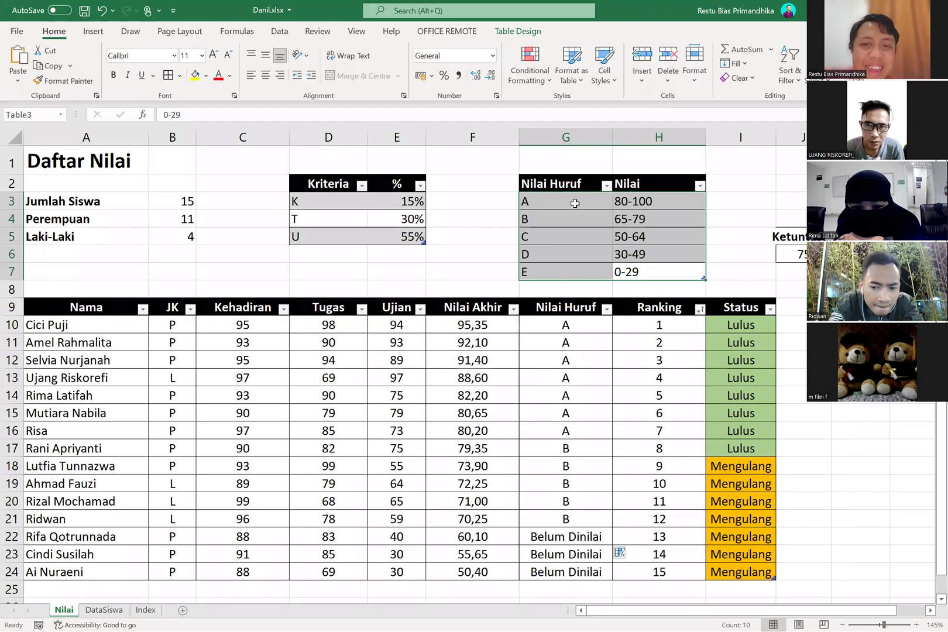
pyautogui.hotkey('ctrl', 'space')
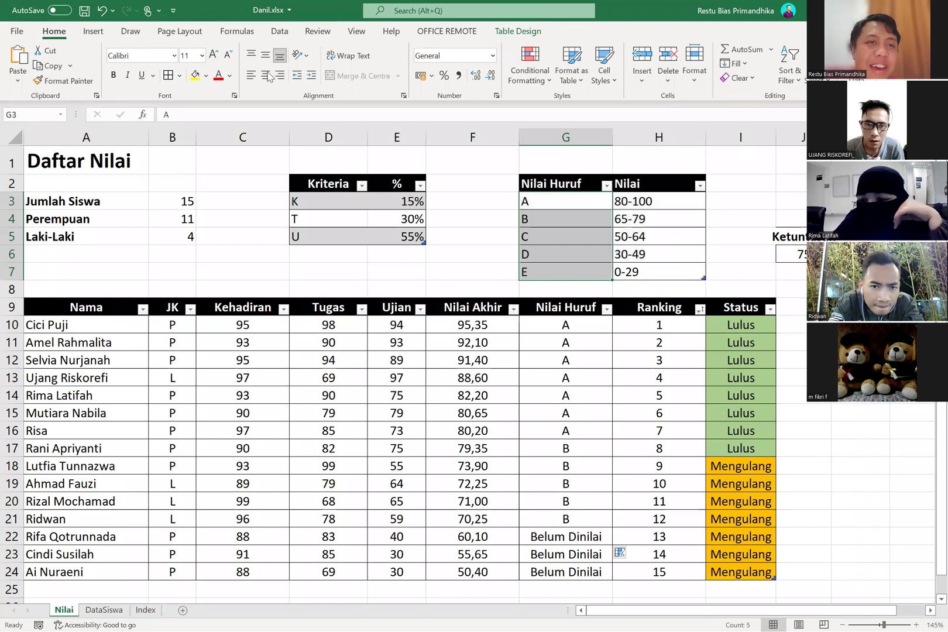
pyautogui.click(265, 75)
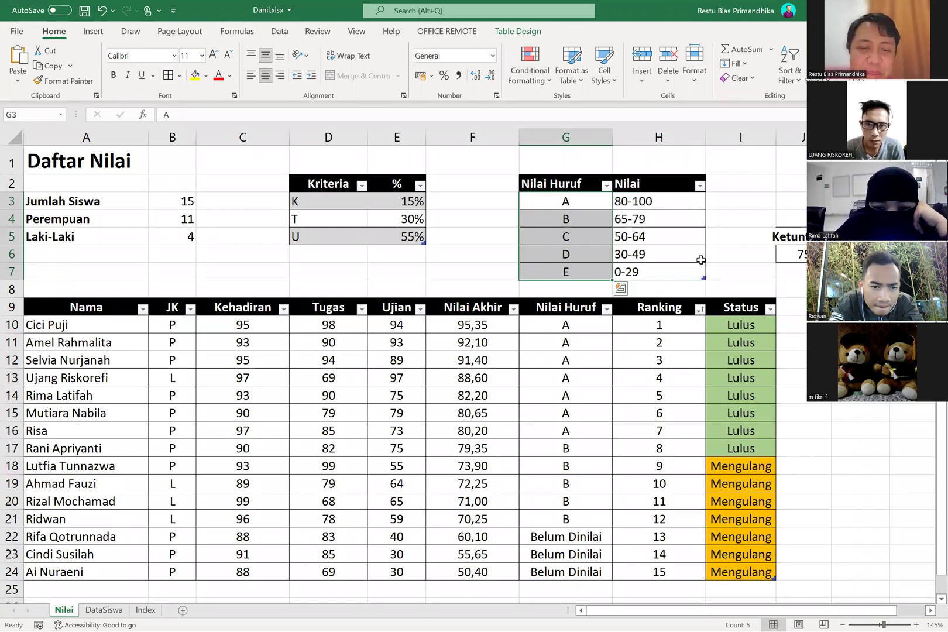
# - Try starting a VLOOKUP formula in G10 with Nilai Akhir as the lookup value
pyautogui.click(584, 323)
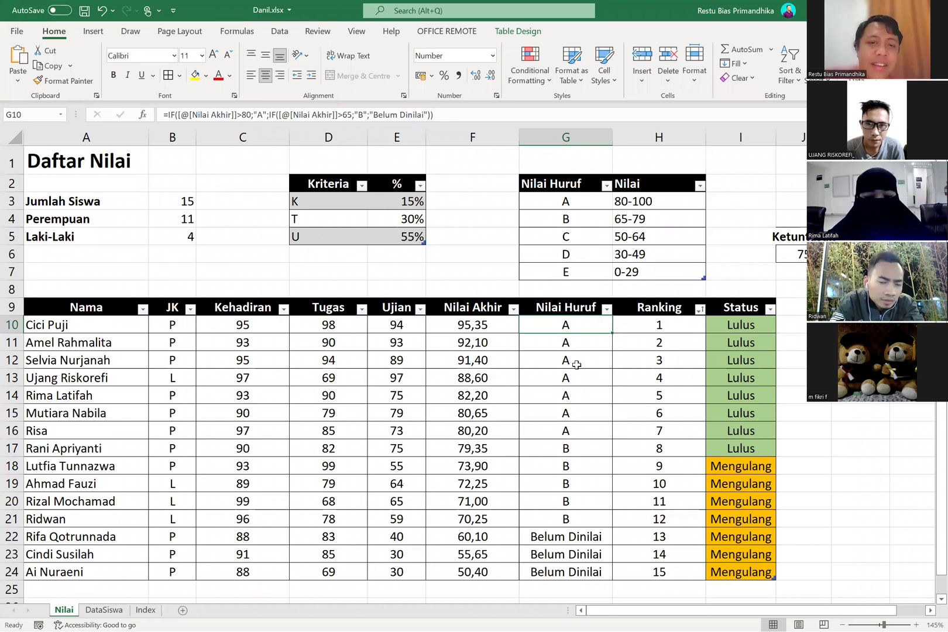
pyautogui.write('=')
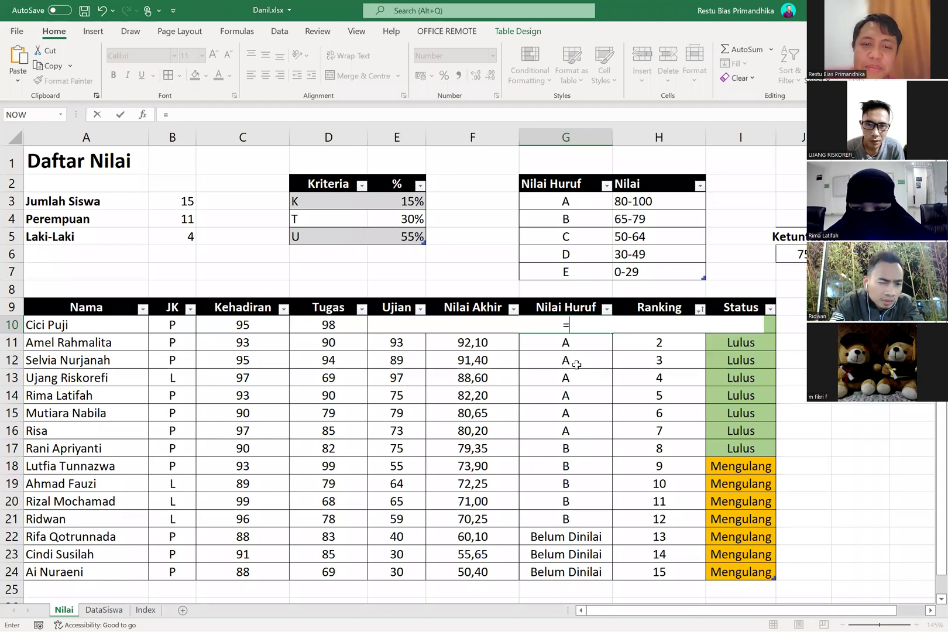
pyautogui.write('VLOOKUP(')
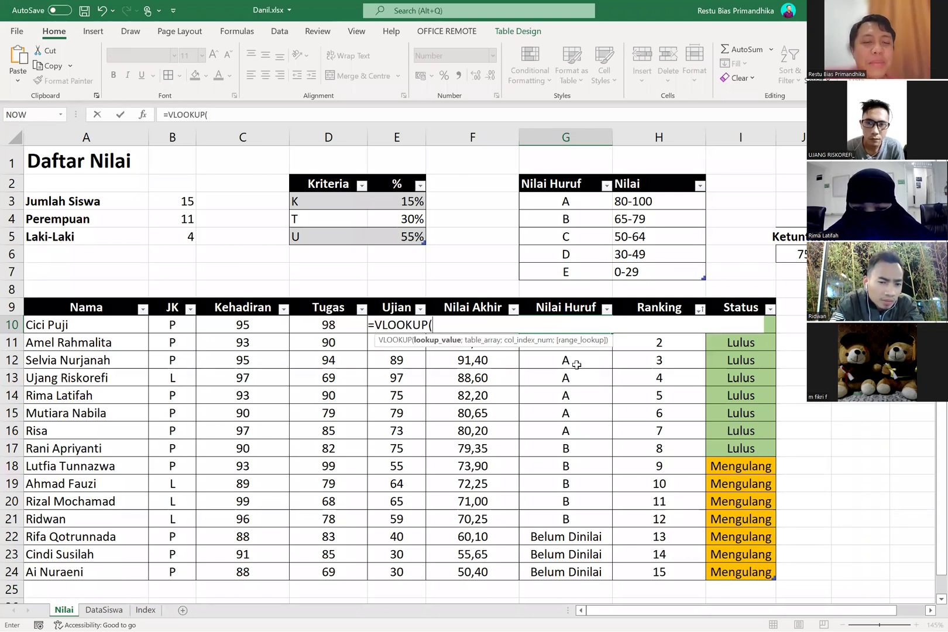
pyautogui.press('Left')
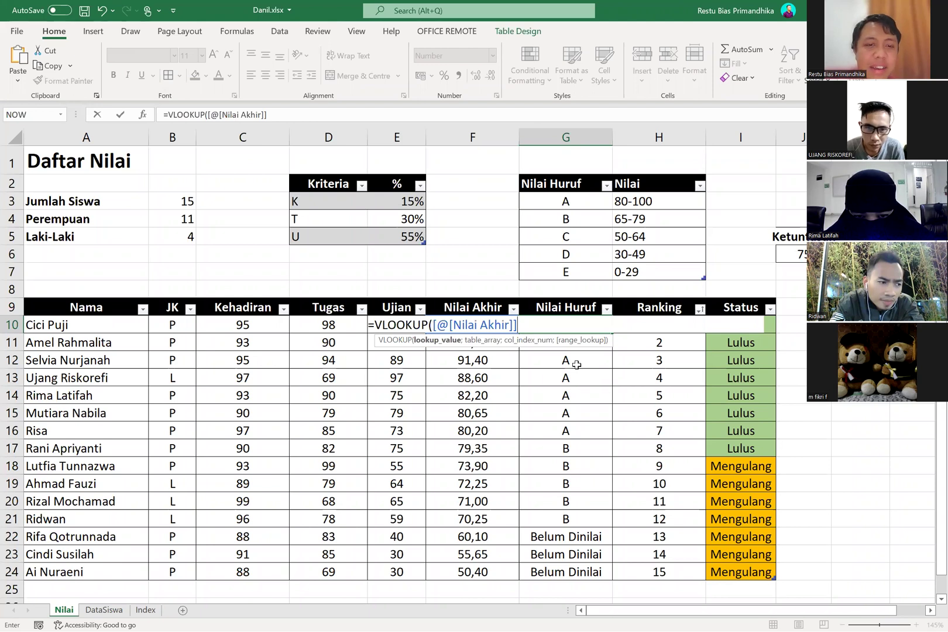
pyautogui.write(';')
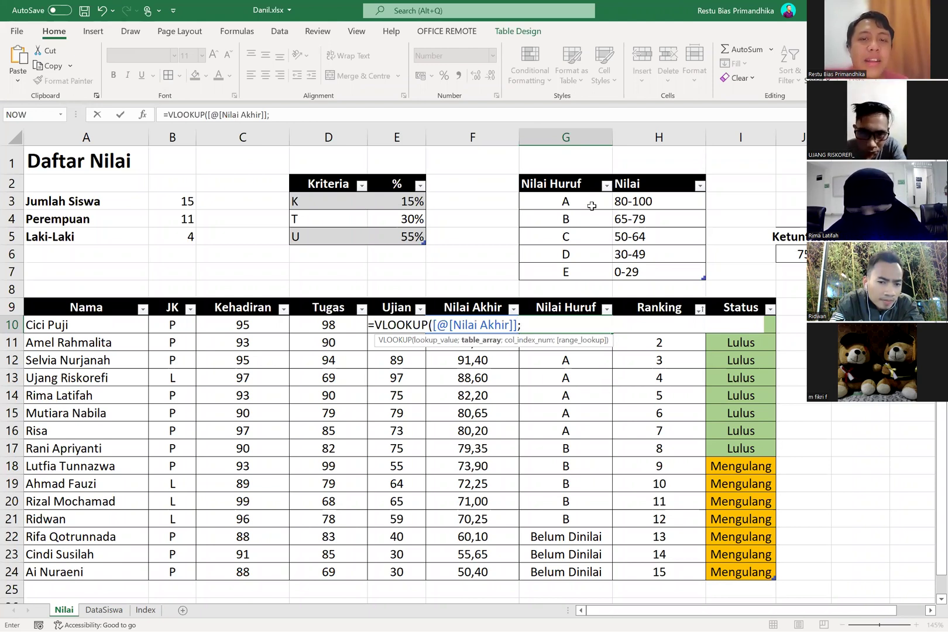
pyautogui.press('Escape')
# - Rename the letter-grade index table in G3:H7 from Table3 to NilaiHuruf in the workbook's defined names
pyautogui.click(592, 206)
pyautogui.hotkey('ctrl', 'a')
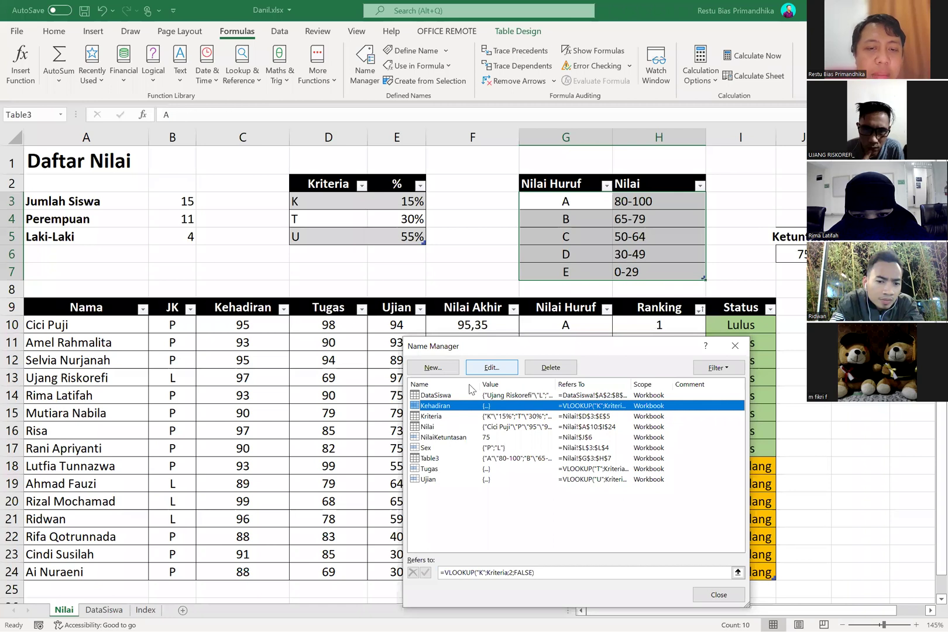
pyautogui.click(439, 458)
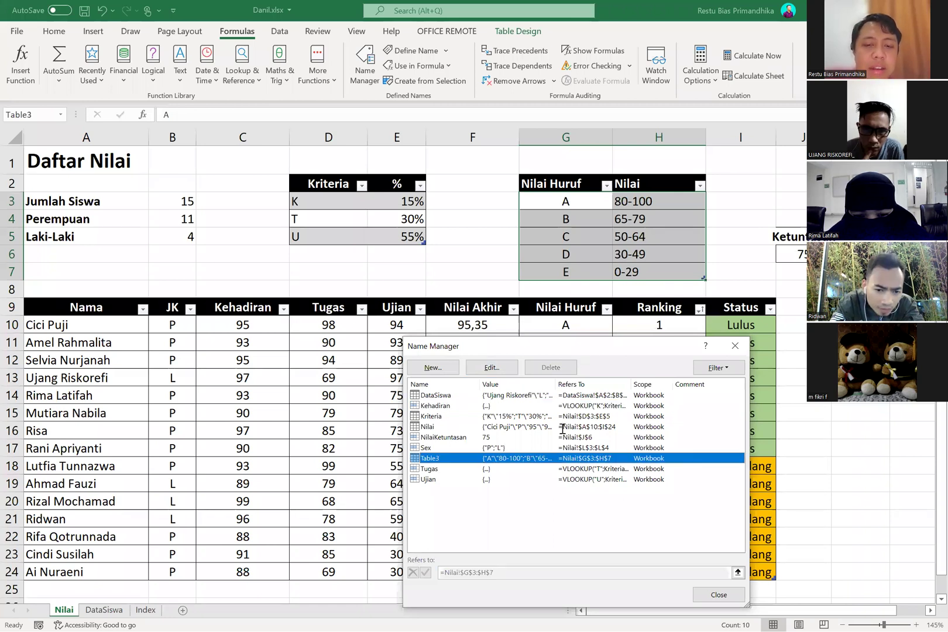
pyautogui.press('BackSpace')
pyautogui.press('BackSpace')
pyautogui.press('BackSpace')
pyautogui.press('BackSpace')
pyautogui.press('BackSpace')
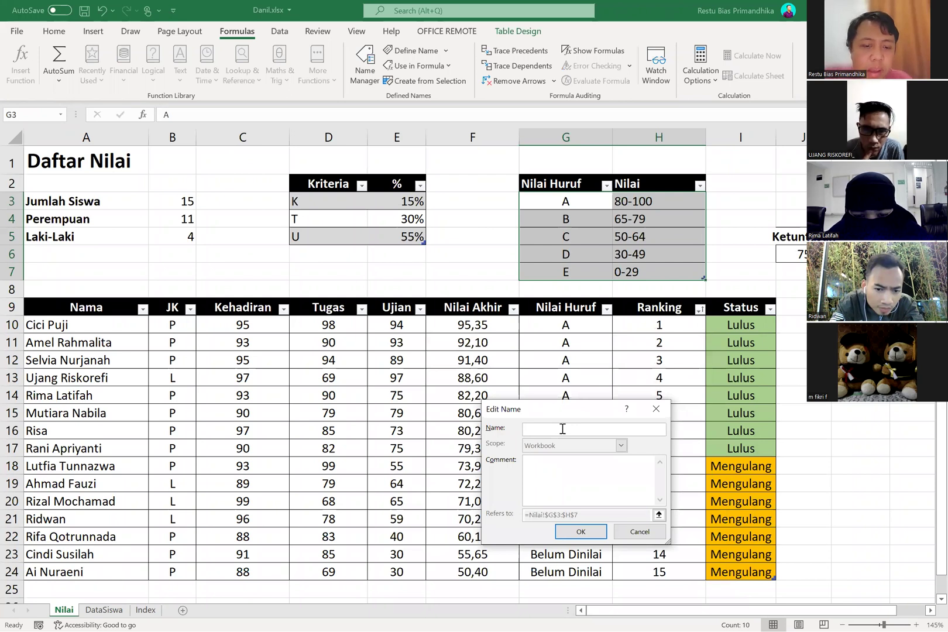
pyautogui.write('Tabel')
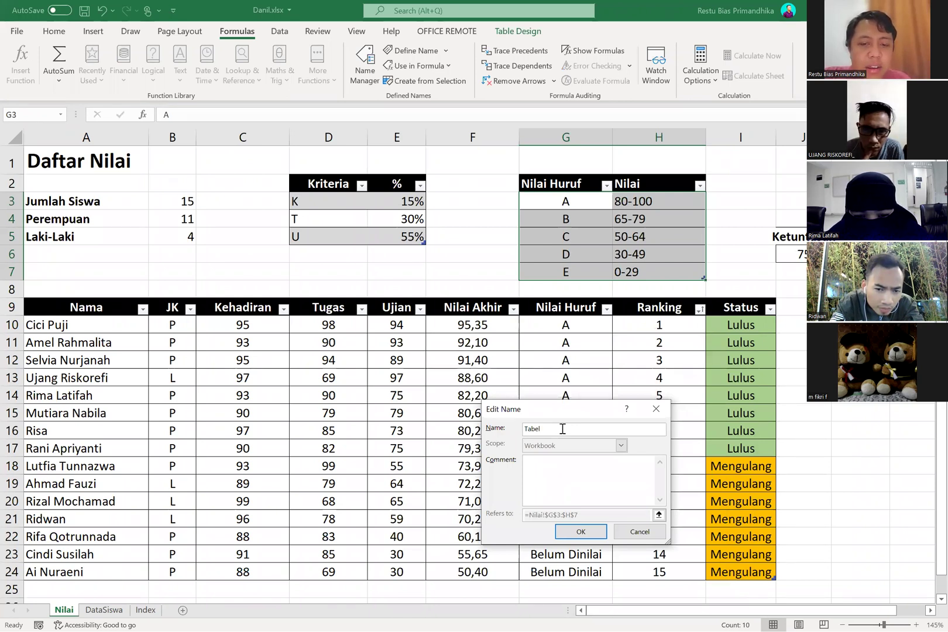
pyautogui.press('BackSpace')
pyautogui.press('BackSpace')
pyautogui.press('BackSpace')
pyautogui.press('BackSpace')
pyautogui.press('BackSpace')
pyautogui.write('Nilai')
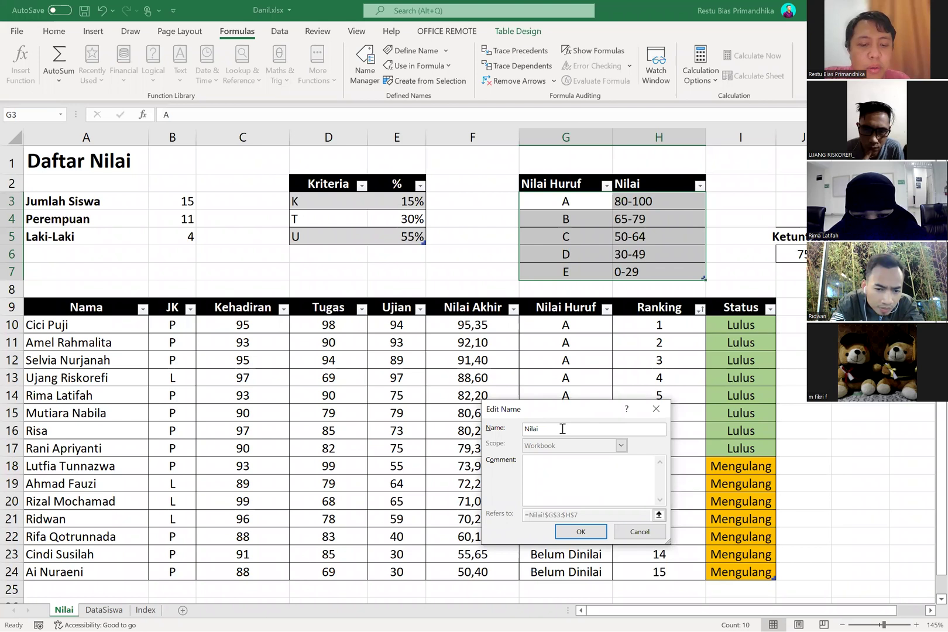
pyautogui.write('Huruf')
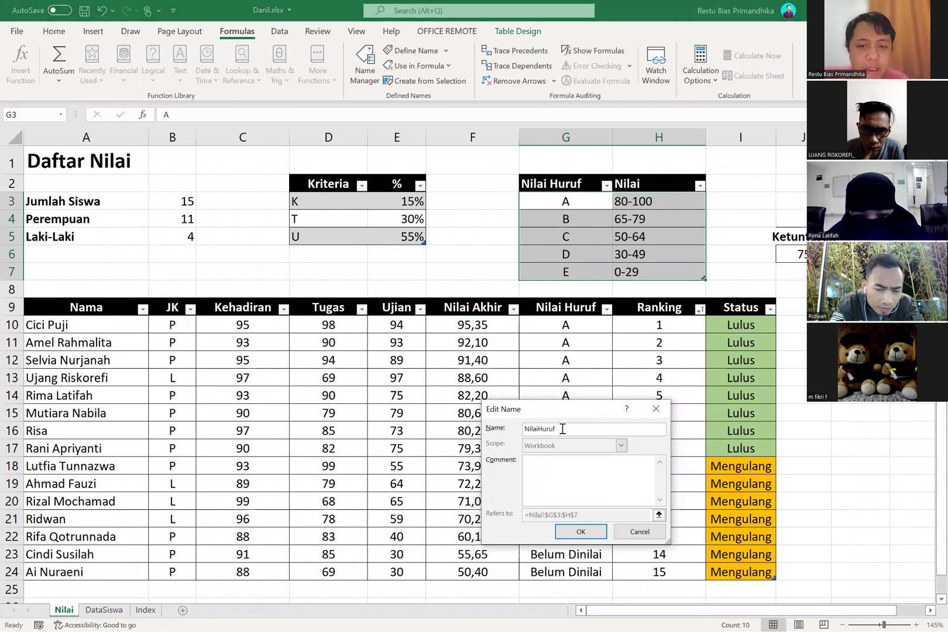
pyautogui.click(570, 533)
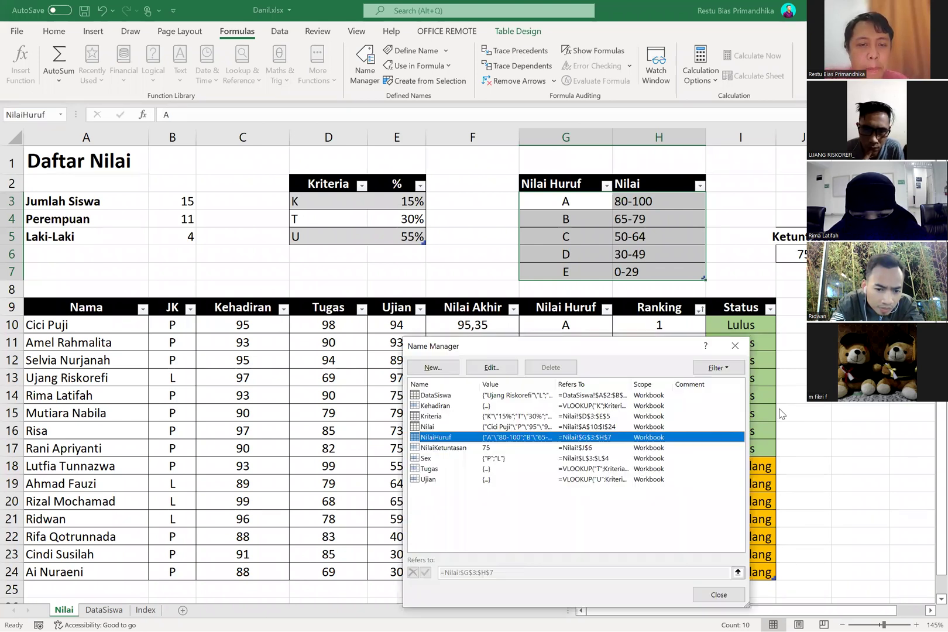
pyautogui.press('Escape')
pyautogui.click(591, 322)
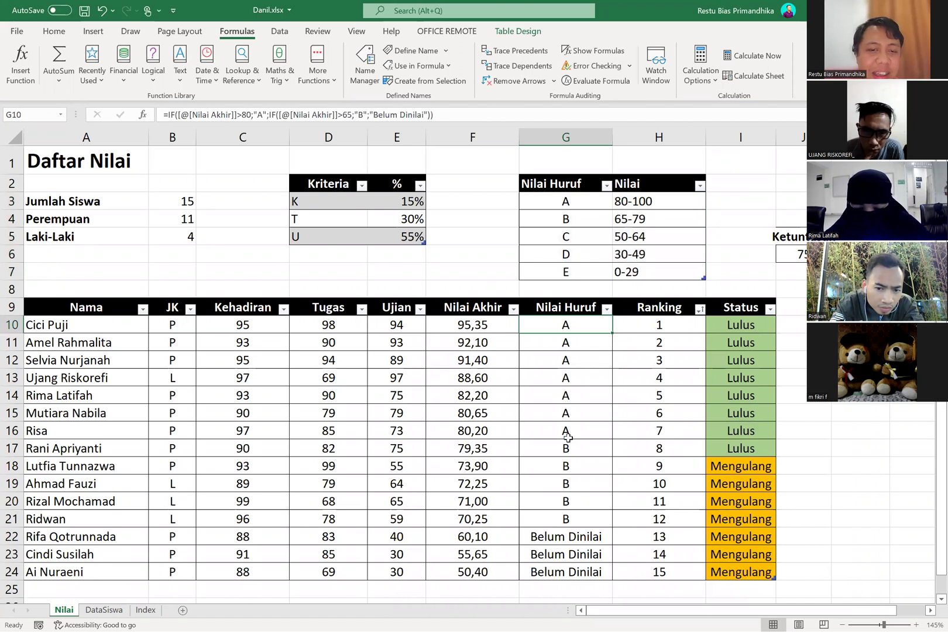
pyautogui.moveTo(568, 433); pyautogui.dragTo(88, 431)
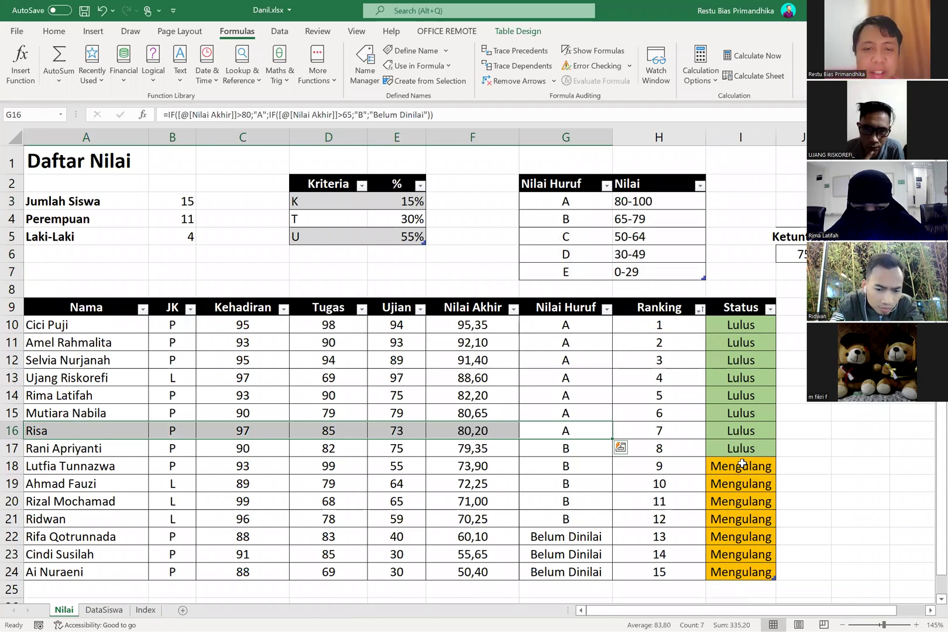
pyautogui.press('Up')
pyautogui.press('Up')
# - Start a VLOOKUP formula in G10 with Nilai Akhir as the lookup value and NilaiHuruf as the table array
pyautogui.click(561, 324)
pyautogui.write('=')
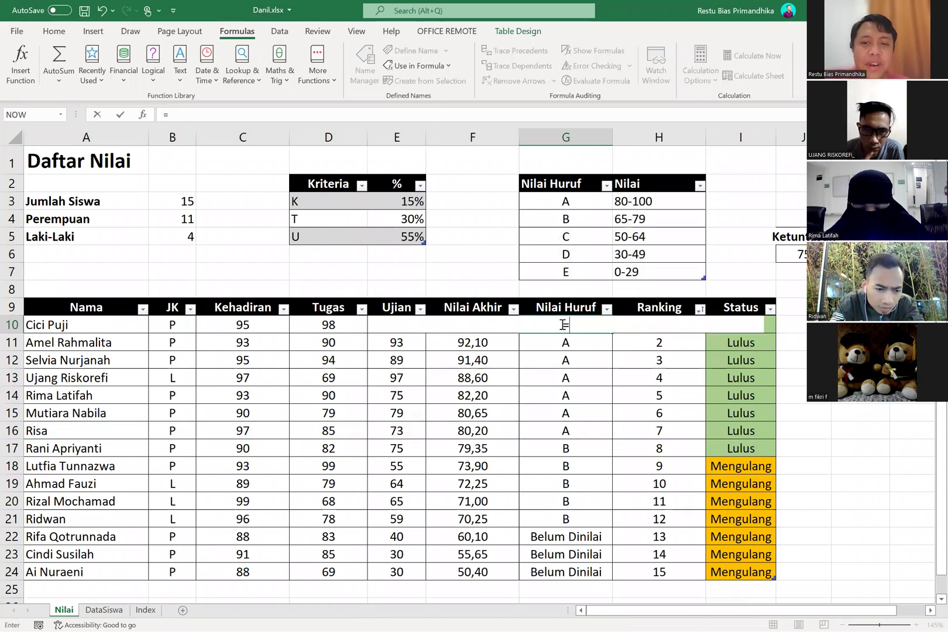
pyautogui.write('VLOOKUP(')
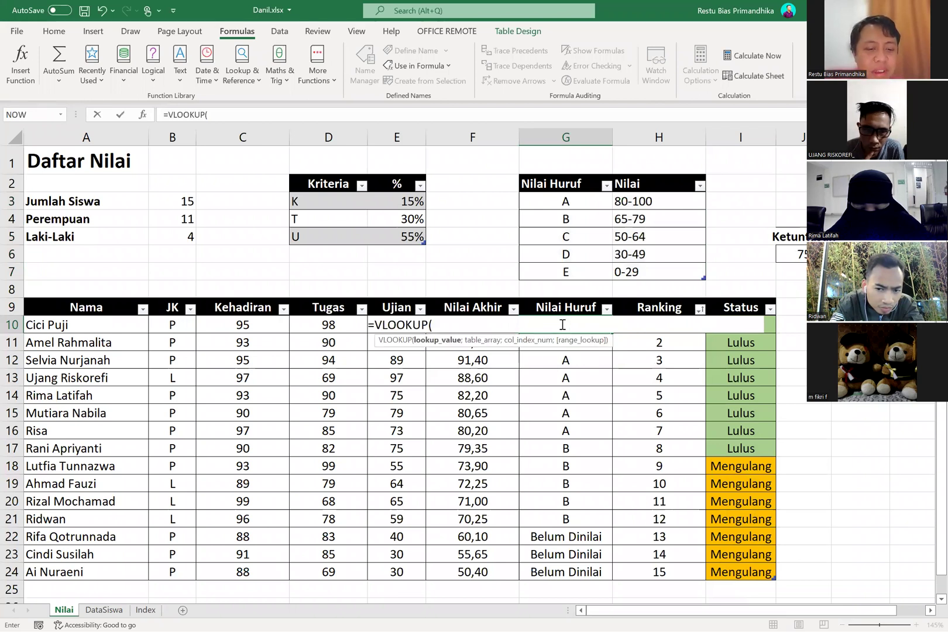
pyautogui.press('Left')
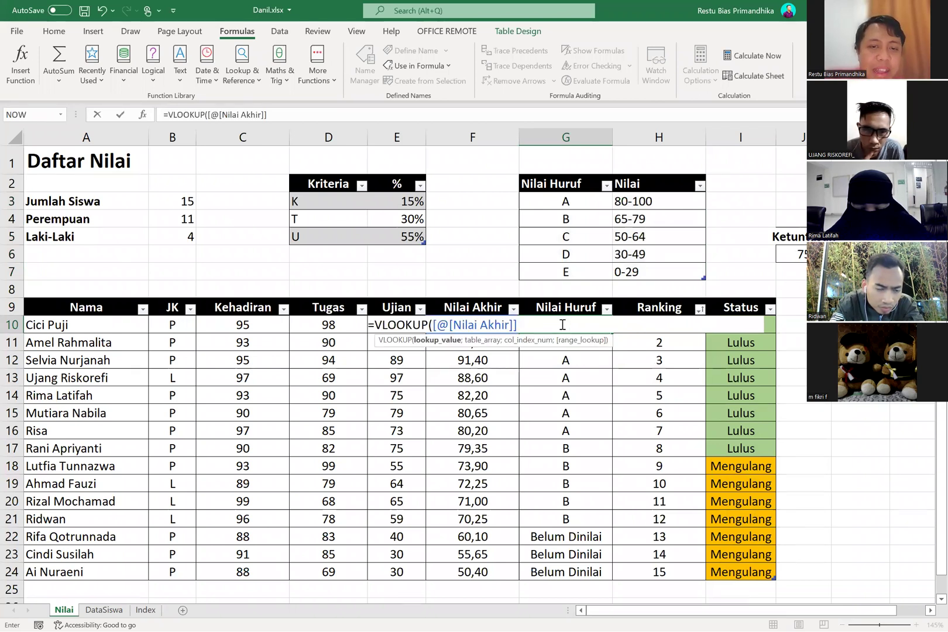
pyautogui.write(';')
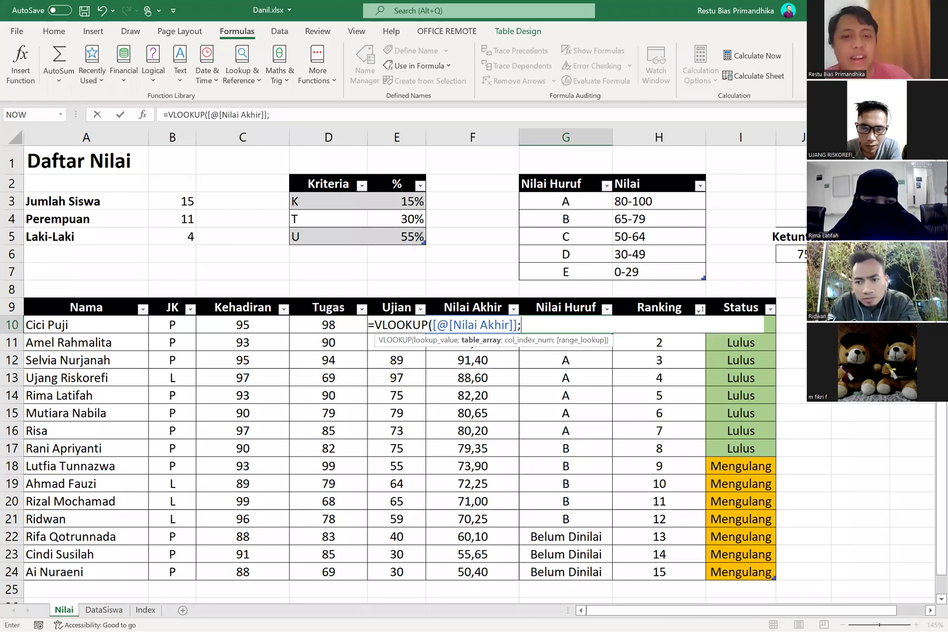
pyautogui.write('N')
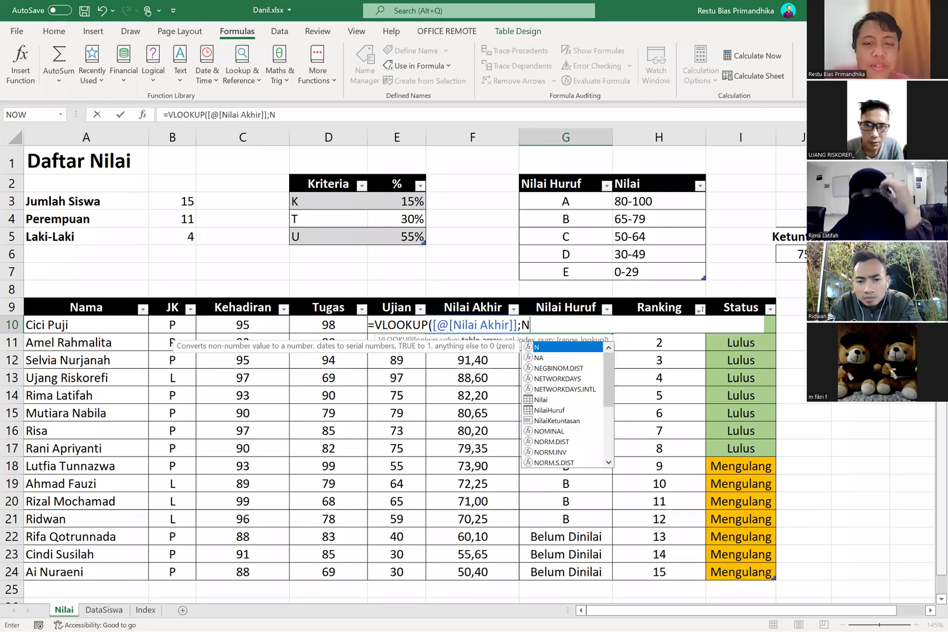
pyautogui.write('ilaiHuruf')
pyautogui.press('Tab')
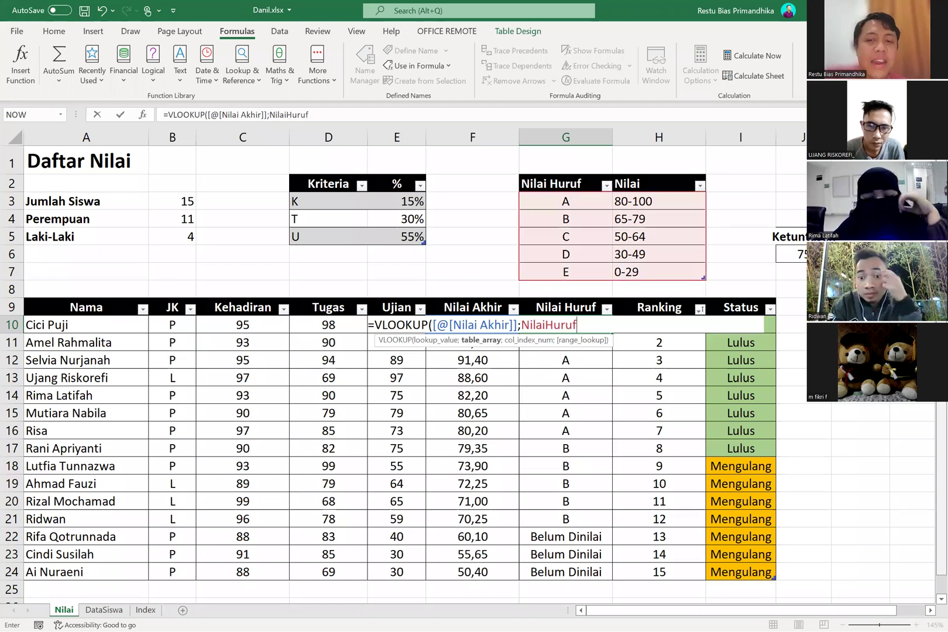
# - Complete the G10 VLOOKUP with column index 2 and TRUE for approximate match, and fill it down to G24
pyautogui.write(';')
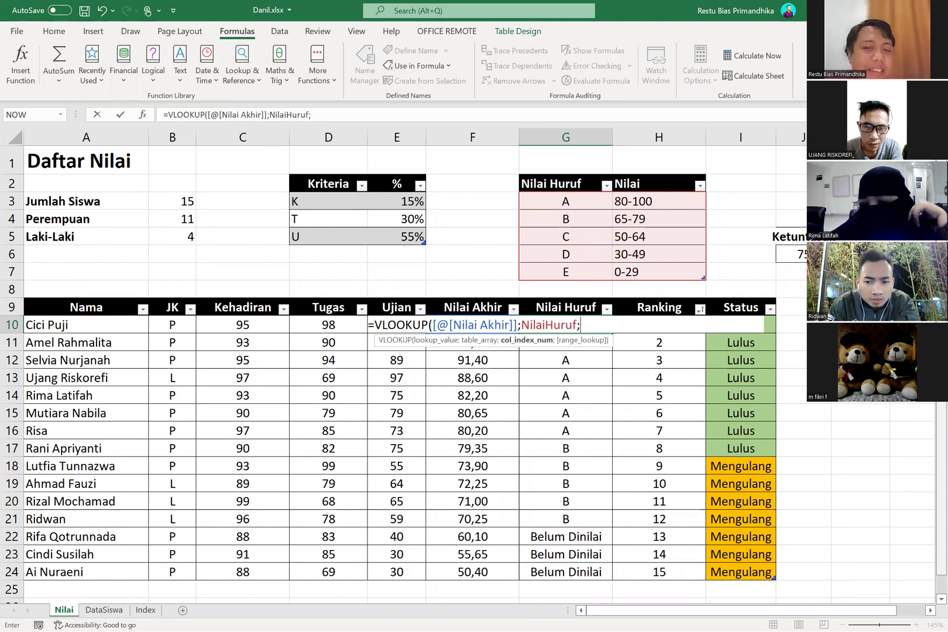
pyautogui.write('2;')
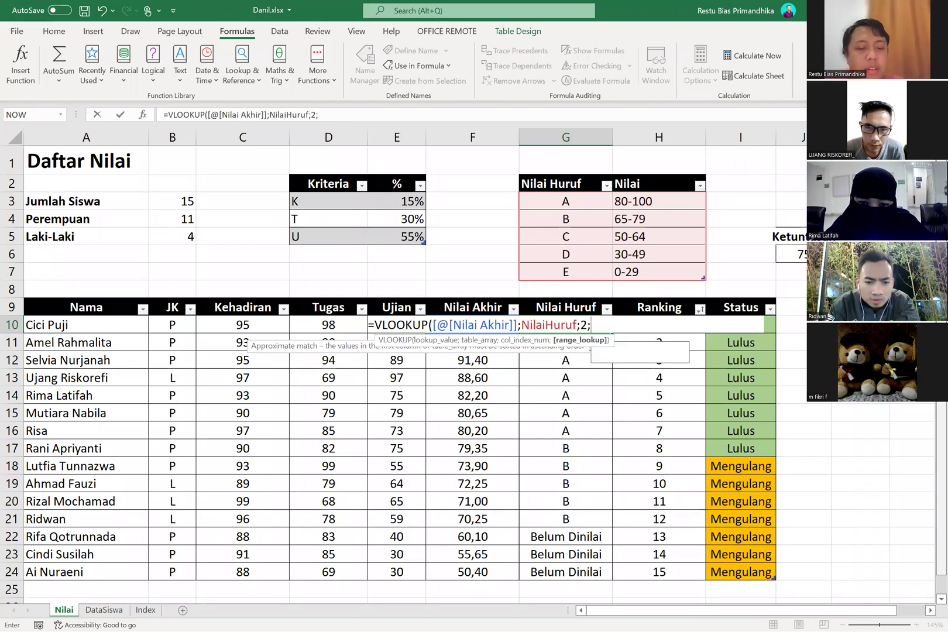
pyautogui.write('TRUE')
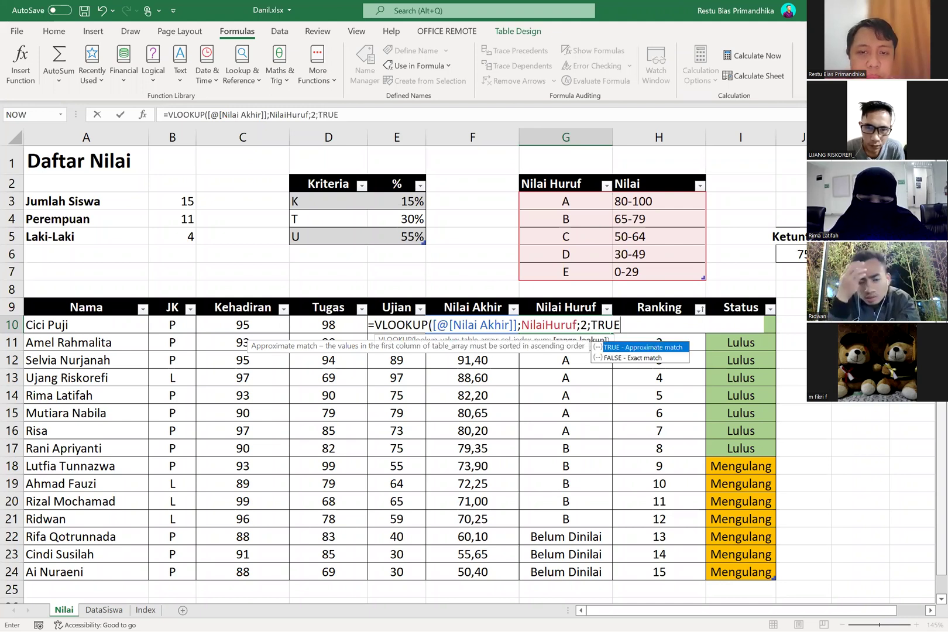
pyautogui.write(')')
pyautogui.press('Return')
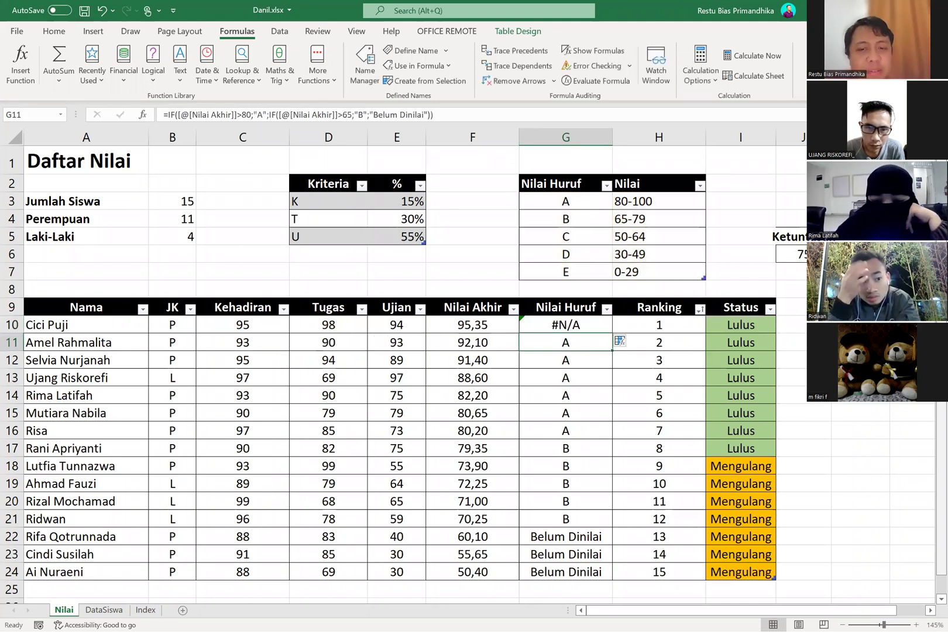
pyautogui.moveTo(579, 322); pyautogui.dragTo(566, 553)
pyautogui.hotkey('ctrl', 'd')
pyautogui.click(666, 203)
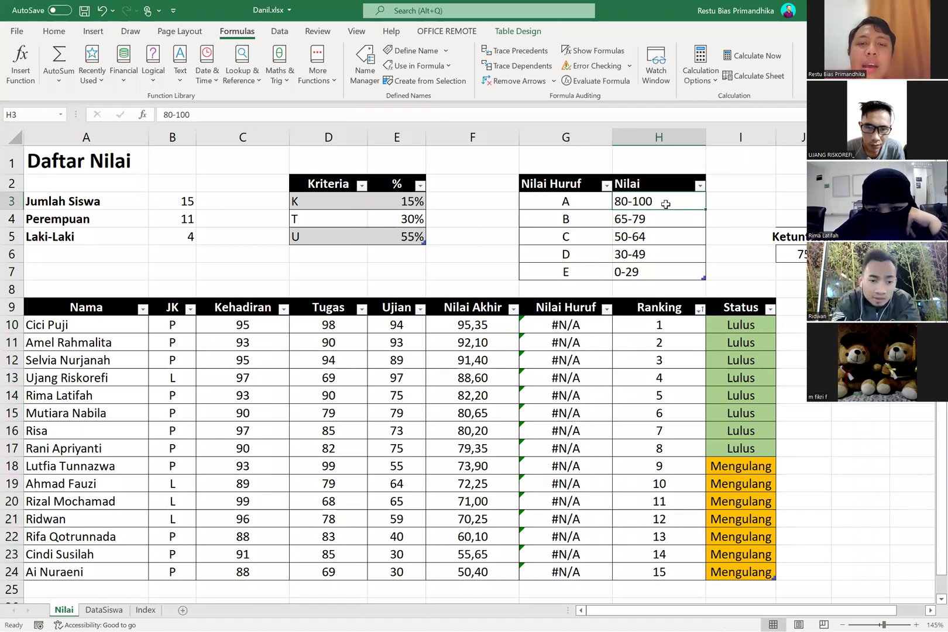
pyautogui.click(549, 322)
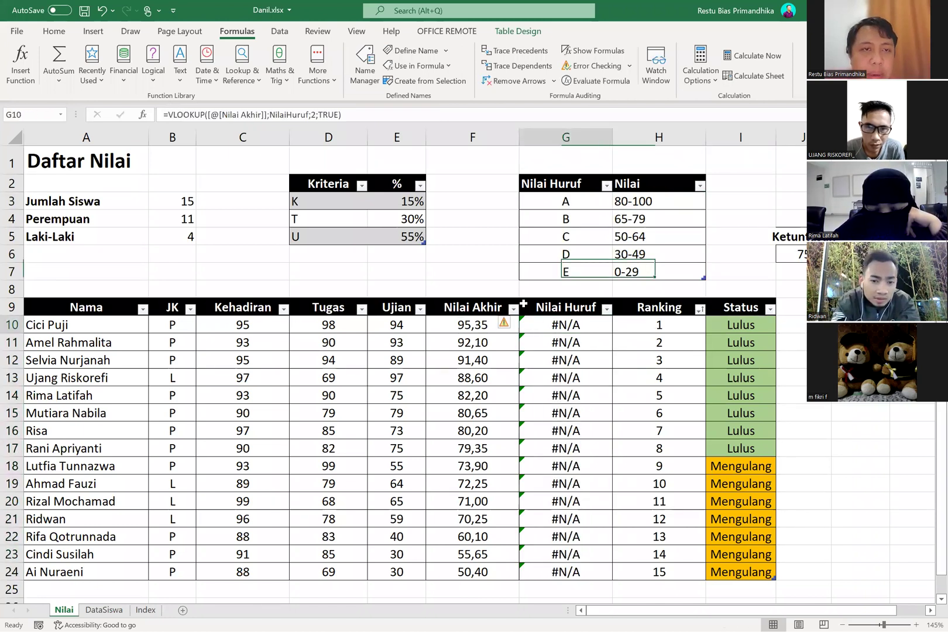
pyautogui.click(346, 114)
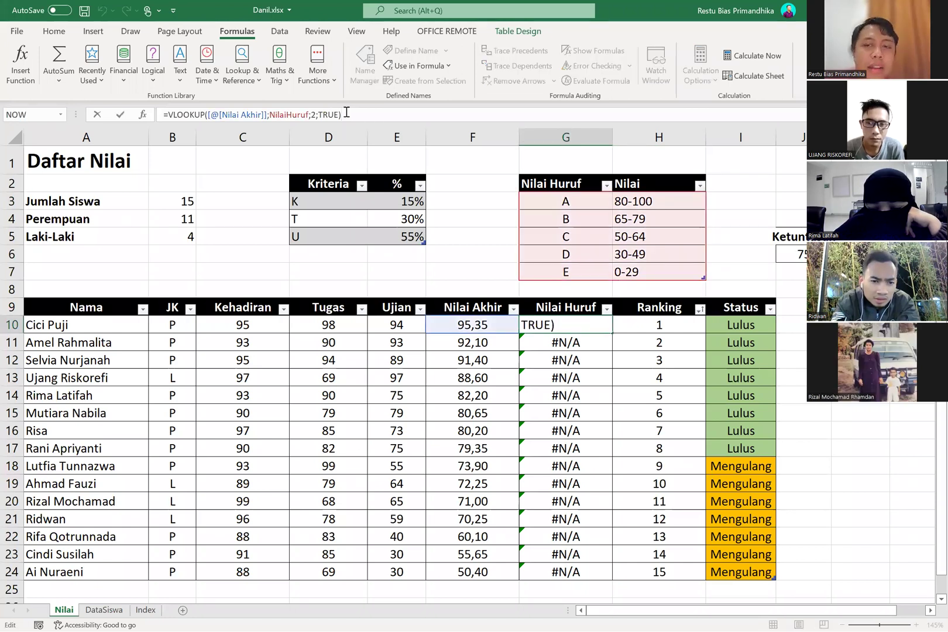
pyautogui.press('Return')
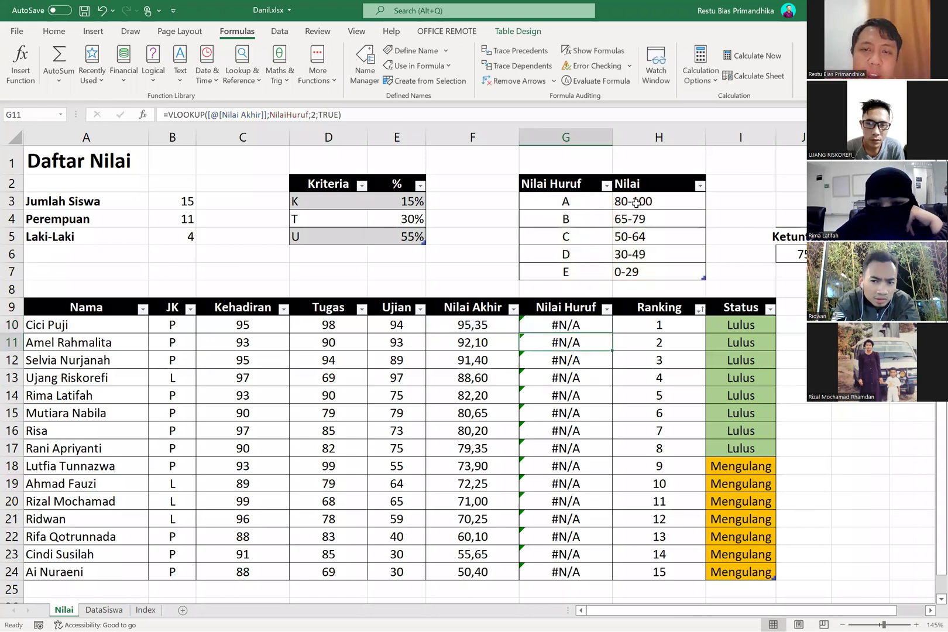
# - Reduce the score ranges for grades A and B in H3:H4 to their lower limits, 80 and 65
pyautogui.click(618, 199)
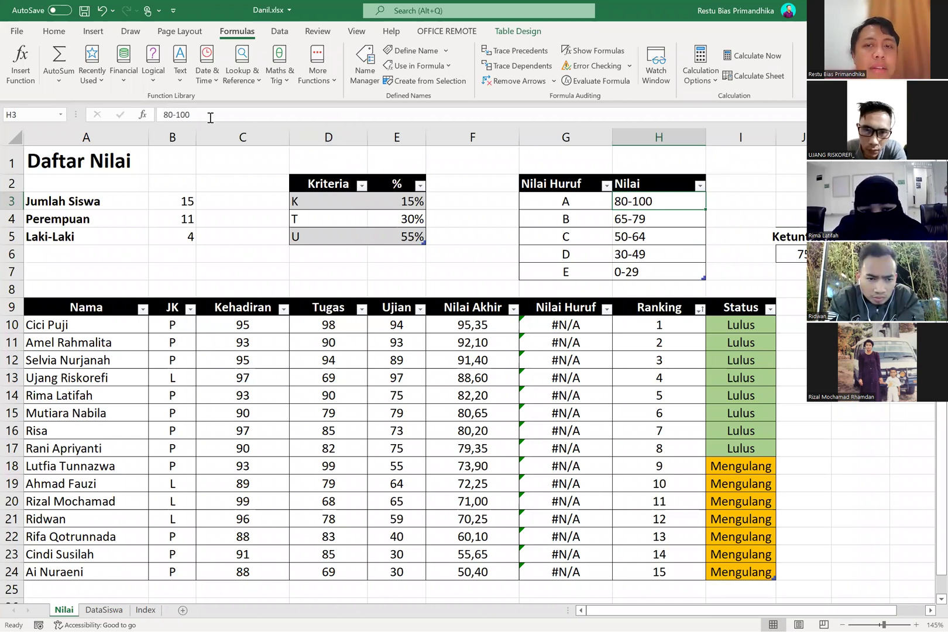
pyautogui.click(191, 115)
pyautogui.press('BackSpace')
pyautogui.press('BackSpace')
pyautogui.press('BackSpace')
pyautogui.press('BackSpace')
pyautogui.press('Return')
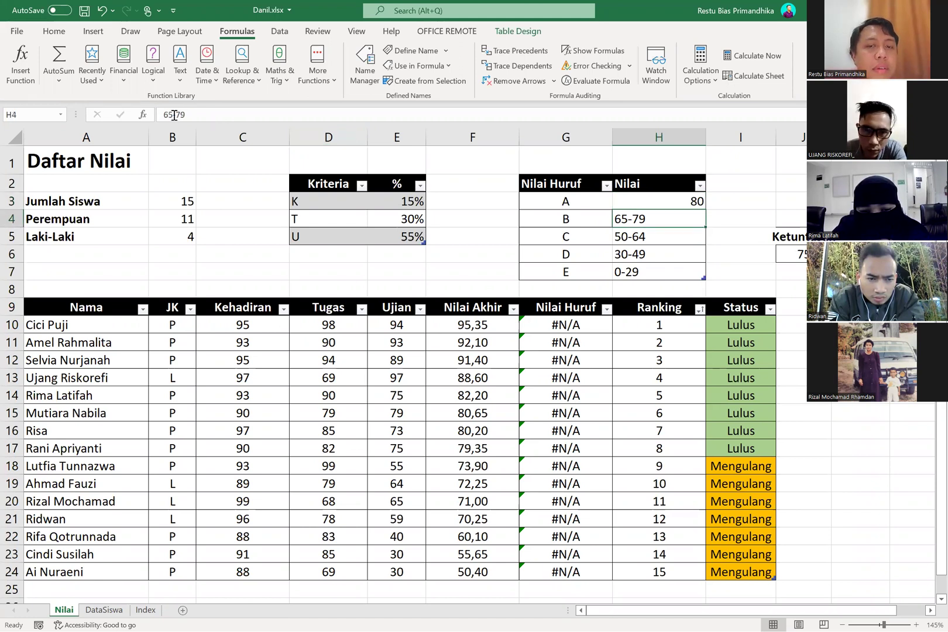
pyautogui.click(188, 115)
pyautogui.press('BackSpace')
pyautogui.press('BackSpace')
pyautogui.press('BackSpace')
pyautogui.press('Return')
# - Reduce the score ranges for grades C, D and E in H5:H7 to their lower limits, 50, 30 and 0
pyautogui.click(200, 119)
pyautogui.hotkey('shift', 'Left')
pyautogui.hotkey('shift', 'Left')
pyautogui.hotkey('shift', 'Left')
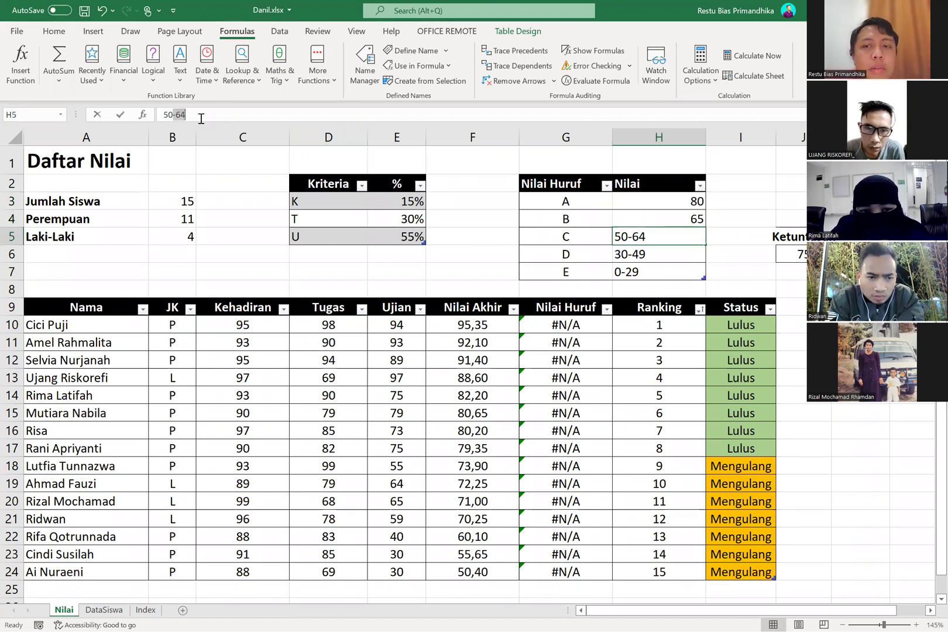
pyautogui.press('BackSpace')
pyautogui.press('Return')
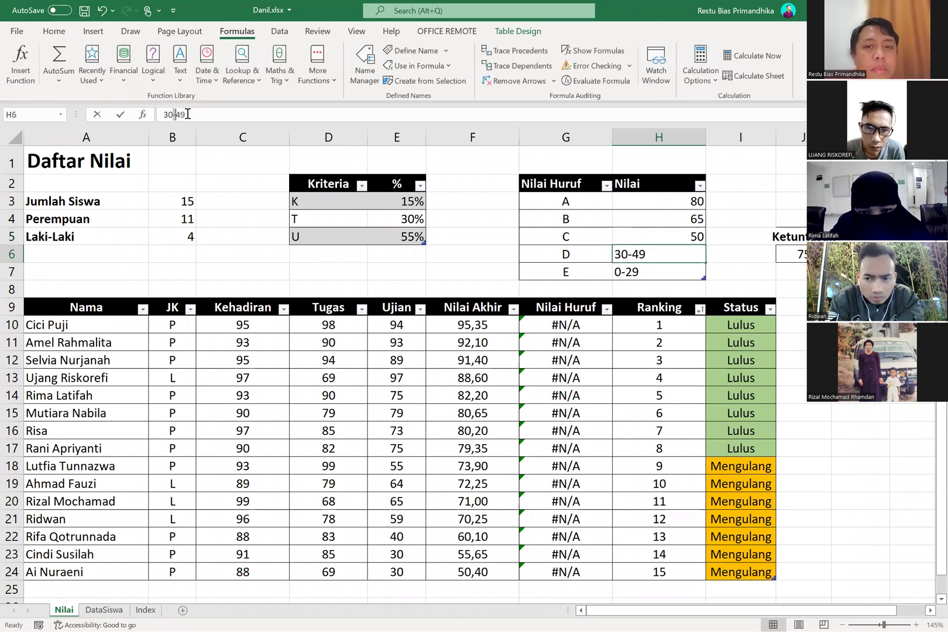
pyautogui.press('Delete')
pyautogui.press('Delete')
pyautogui.press('Delete')
pyautogui.press('Return')
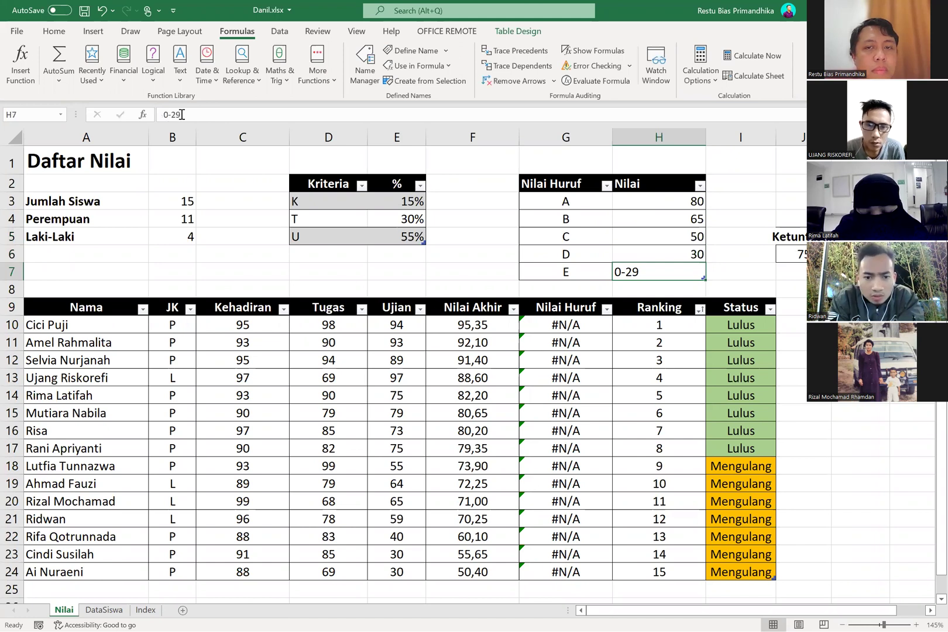
pyautogui.click(182, 115)
pyautogui.press('BackSpace')
pyautogui.press('BackSpace')
pyautogui.press('BackSpace')
pyautogui.press('Return')
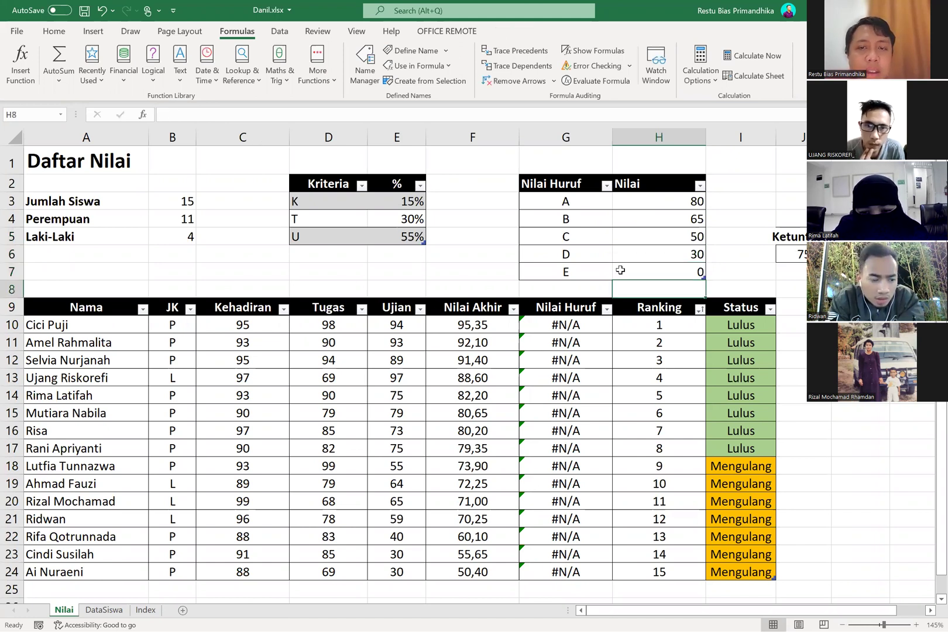
# - Move the lower score limits from H3:H7 into G3:G7, replacing the grade letters in the index table's first column
pyautogui.moveTo(648, 272); pyautogui.dragTo(637, 204)
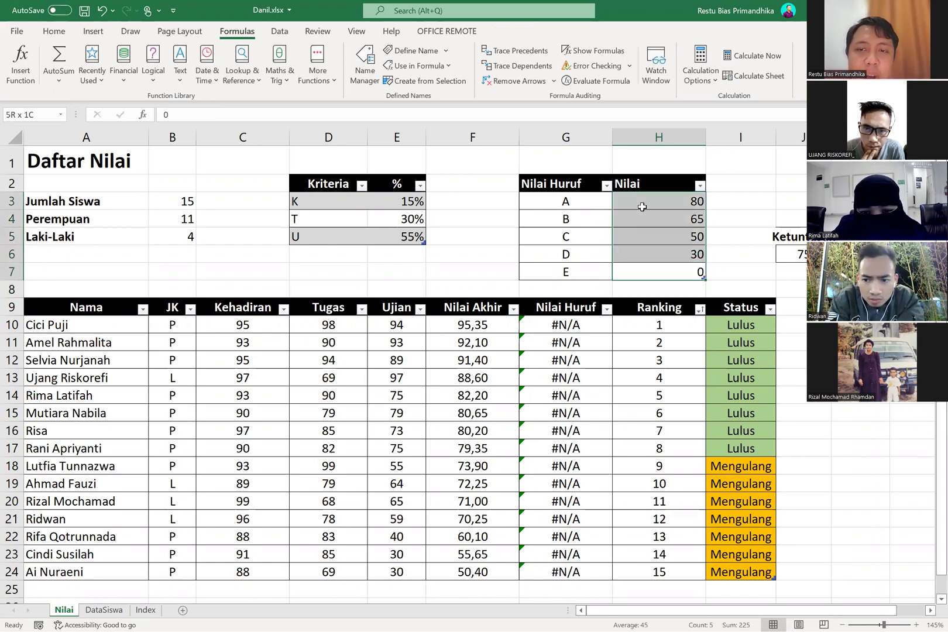
pyautogui.hotkey('ctrl', 'c')
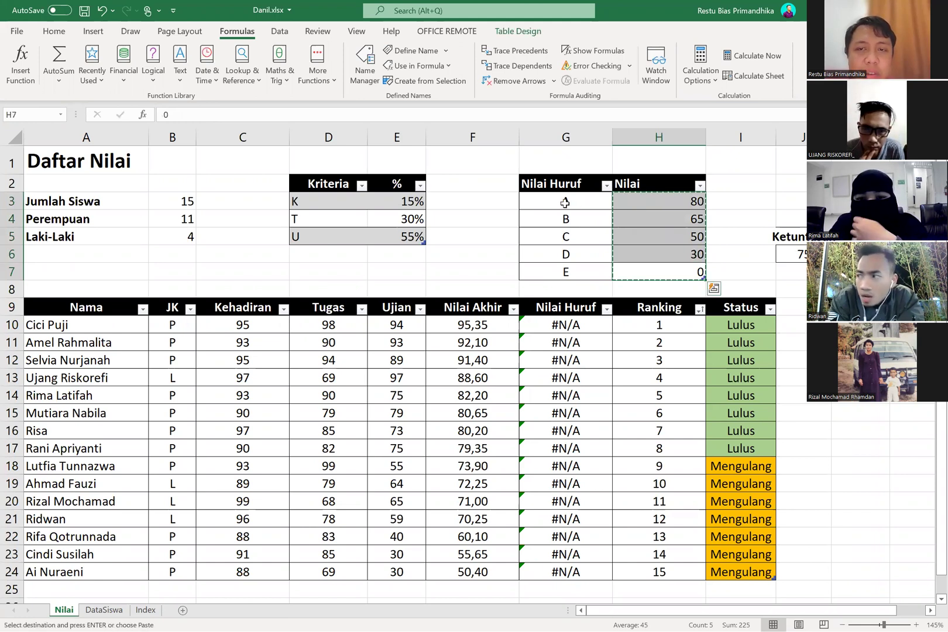
pyautogui.click(554, 202)
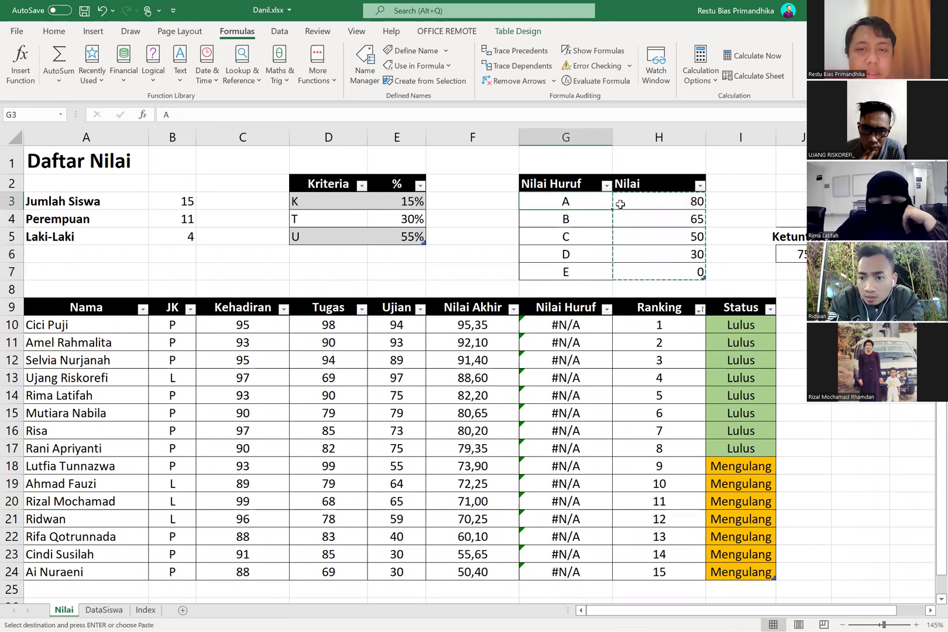
pyautogui.hotkey('ctrl', 'v')
# - Enter the grade letters A, B, C, D and E in H3:H7 beside their lower score limits
pyautogui.click(641, 202)
pyautogui.write('A')
pyautogui.press('Return')
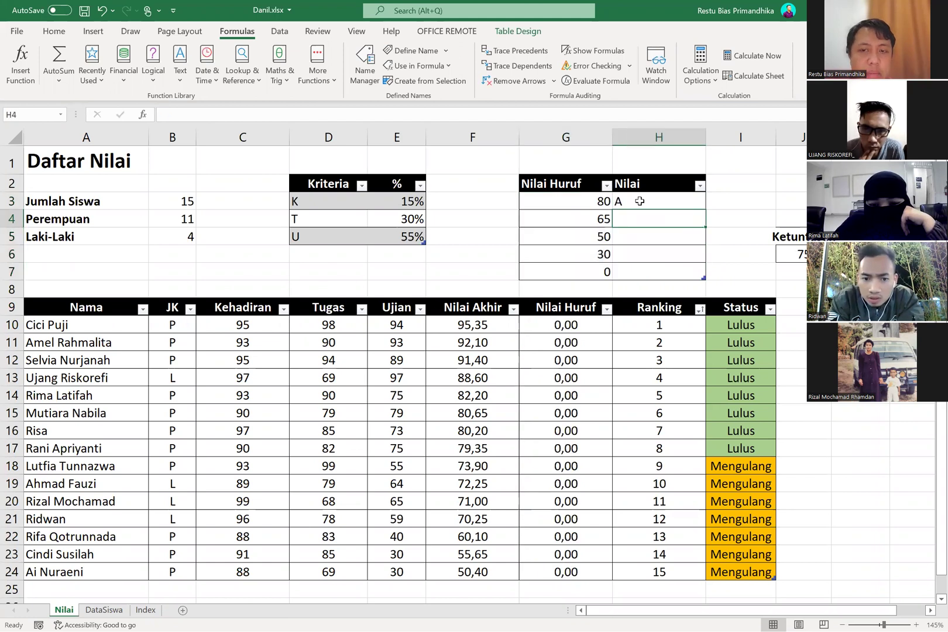
pyautogui.write('B')
pyautogui.press('Return')
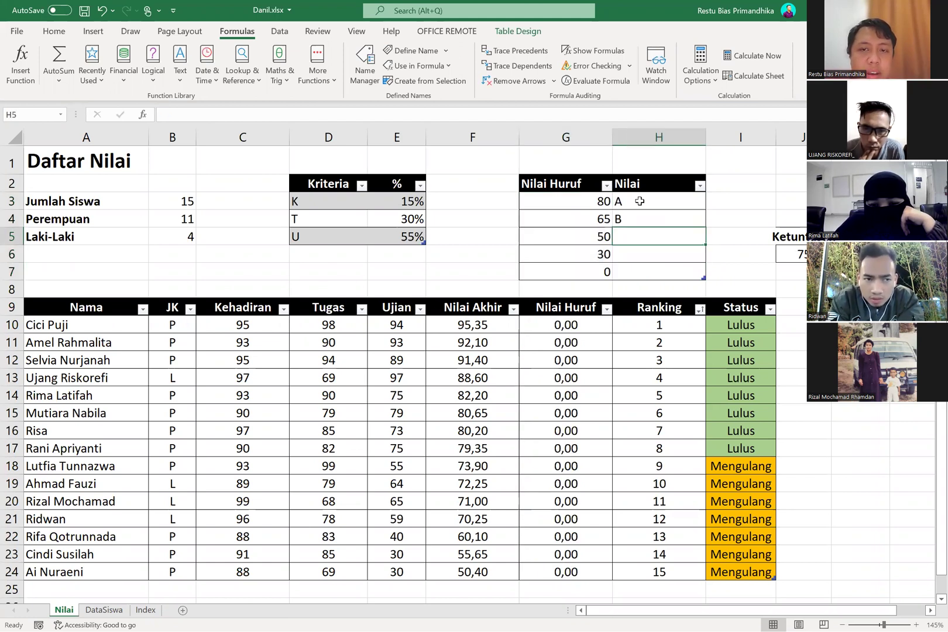
pyautogui.write('C')
pyautogui.press('Return')
pyautogui.write('D')
pyautogui.press('Return')
pyautogui.write('E')
pyautogui.press('Return')
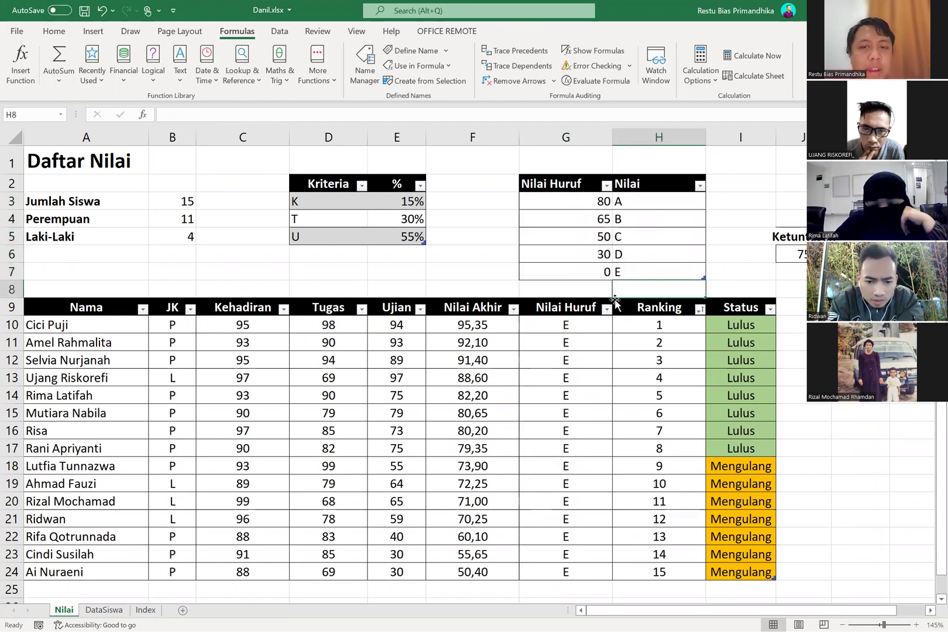
# - Sort the index table in G2:H7 in ascending order by its lower score limits
pyautogui.click(581, 322)
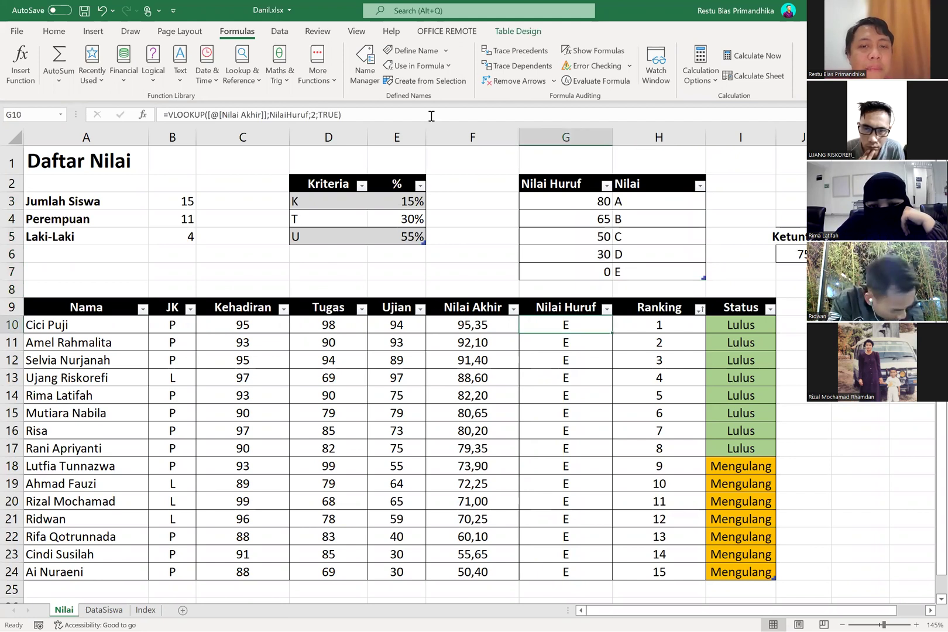
pyautogui.press('Down')
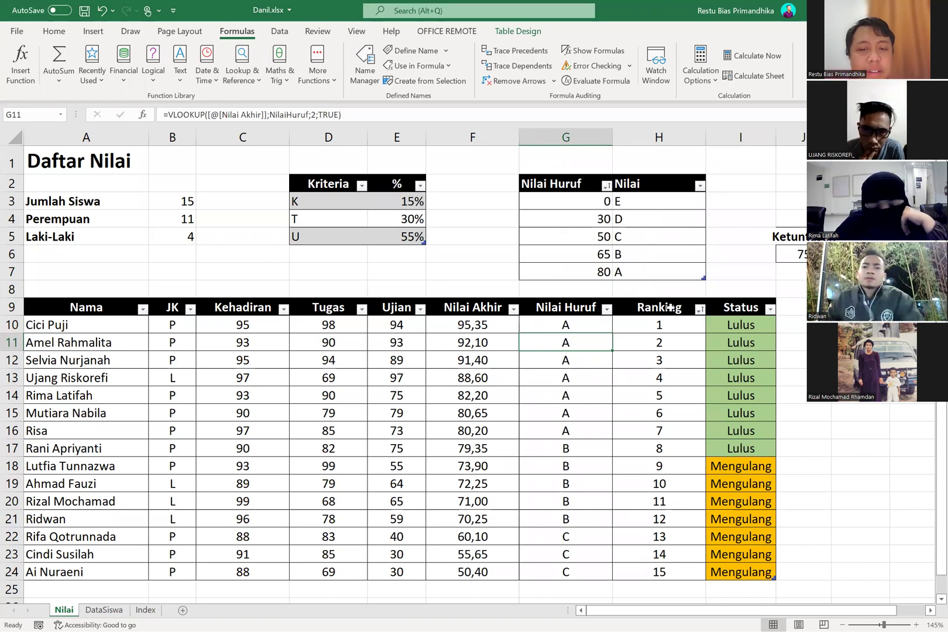
# - Check the VLOOKUP formula in several Nilai Huruf cells and widen column G slightly
pyautogui.click(567, 432)
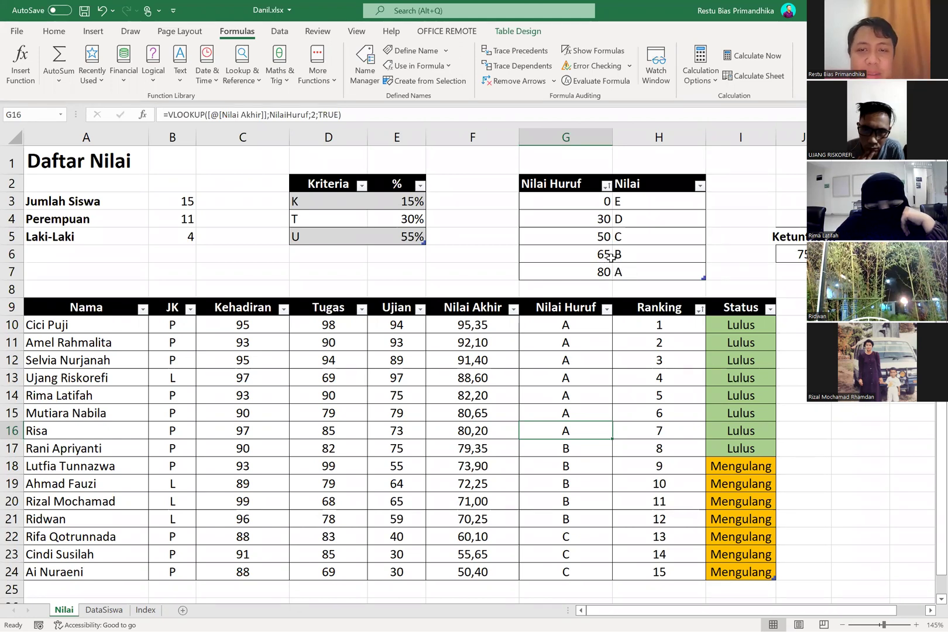
pyautogui.click(576, 379)
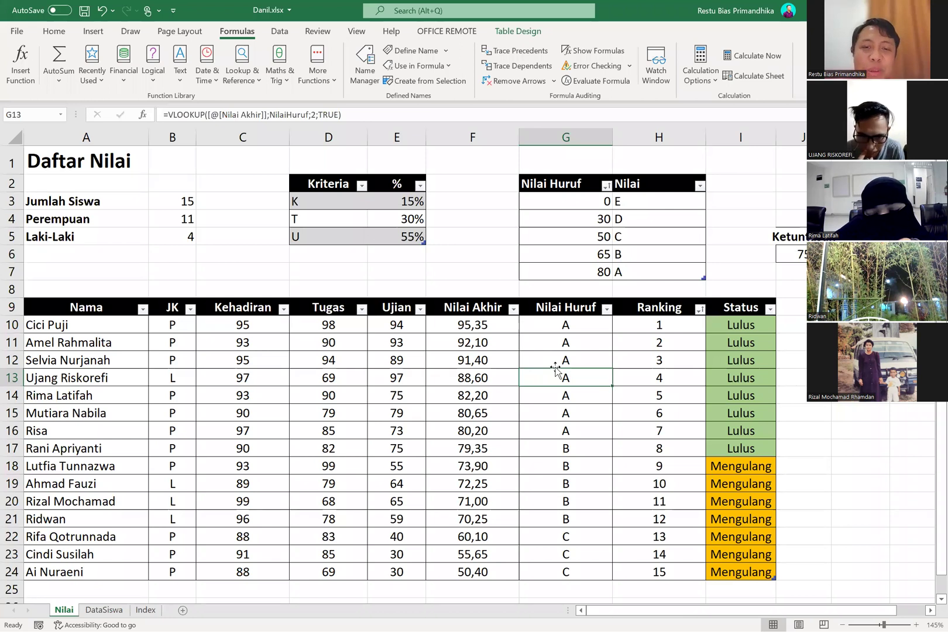
pyautogui.click(558, 325)
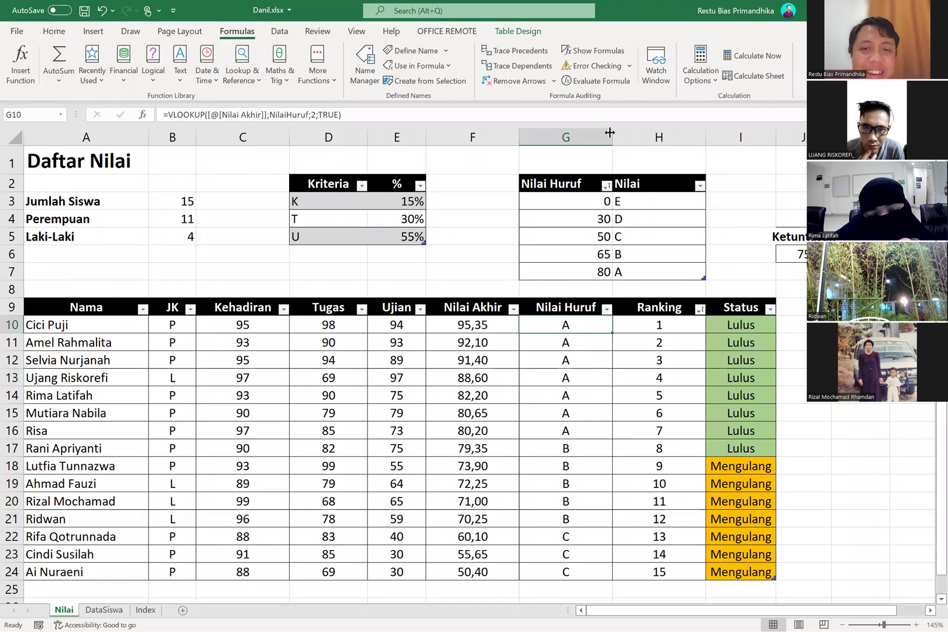
pyautogui.moveTo(610, 133); pyautogui.dragTo(612, 240)
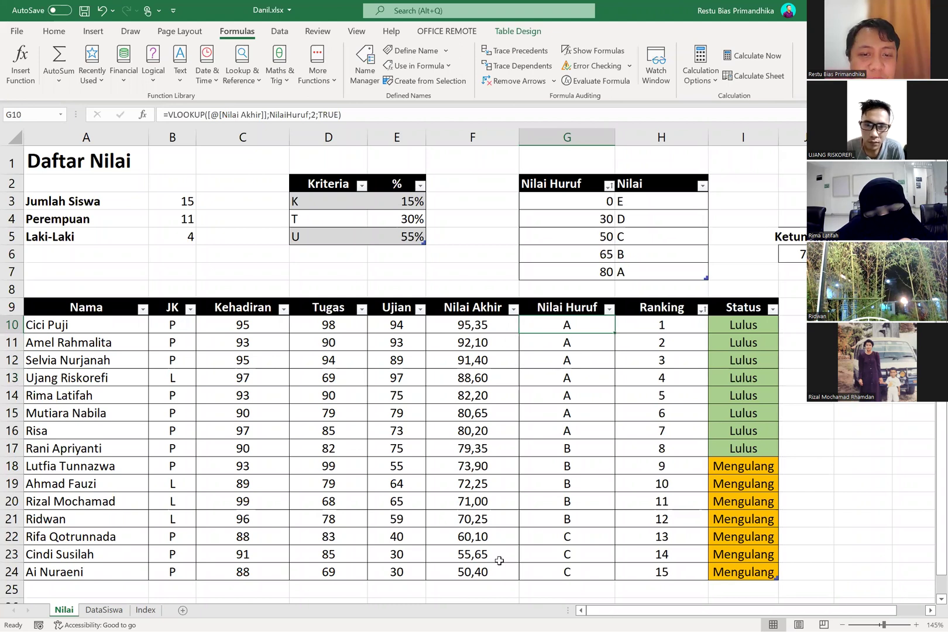
# - Compare the Nilai Akhir scores in F16 and F17 with the lower limit for grade A, and review the VLOOKUP formulas in the Nilai Huruf column
pyautogui.click(515, 449)
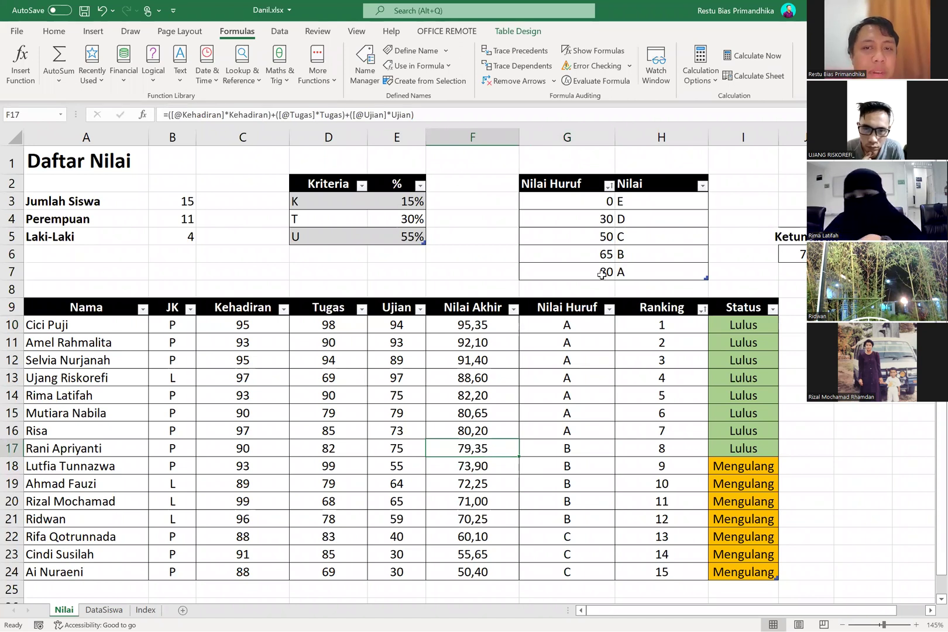
pyautogui.click(611, 273)
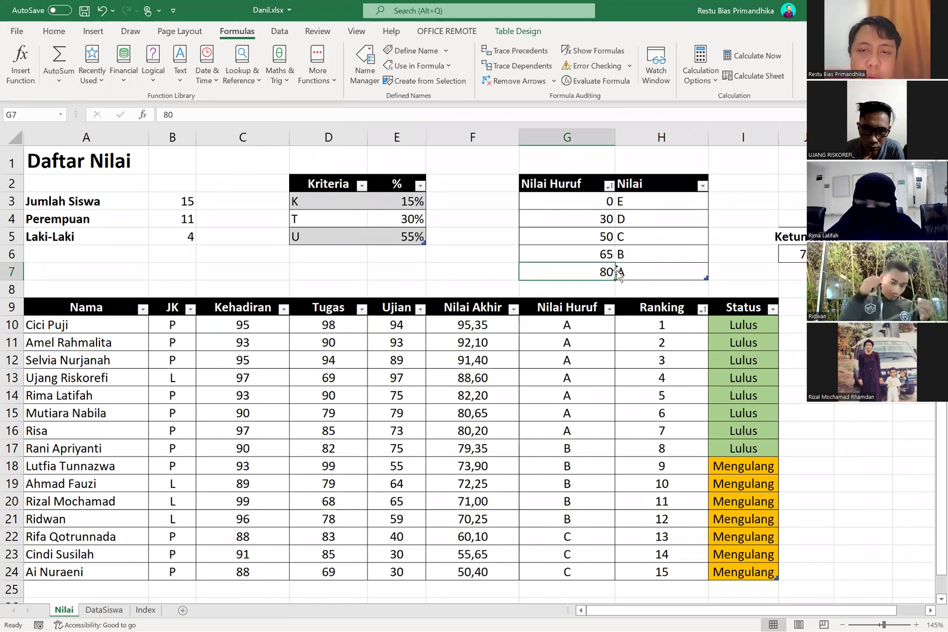
pyautogui.click(476, 432)
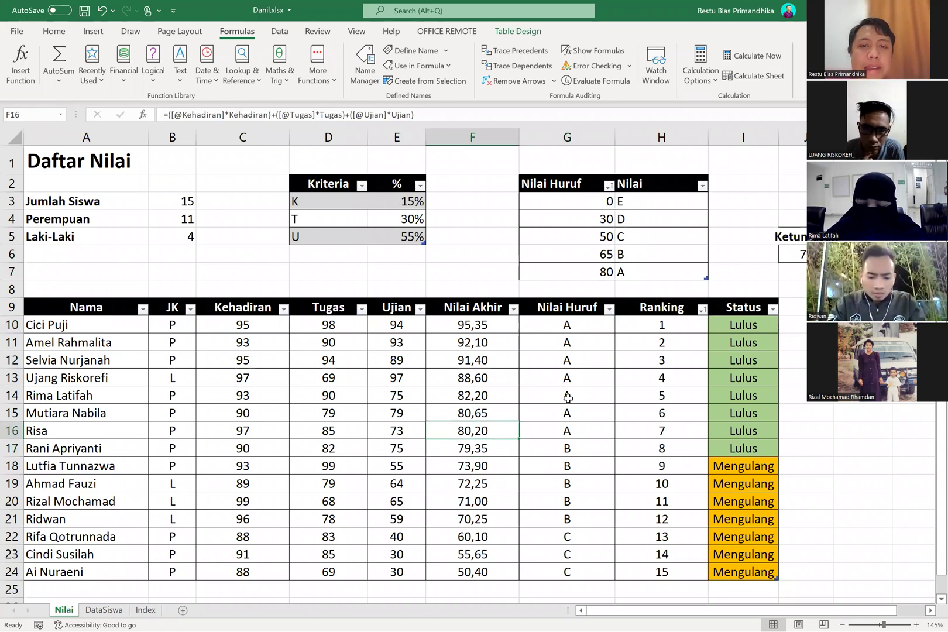
pyautogui.click(556, 325)
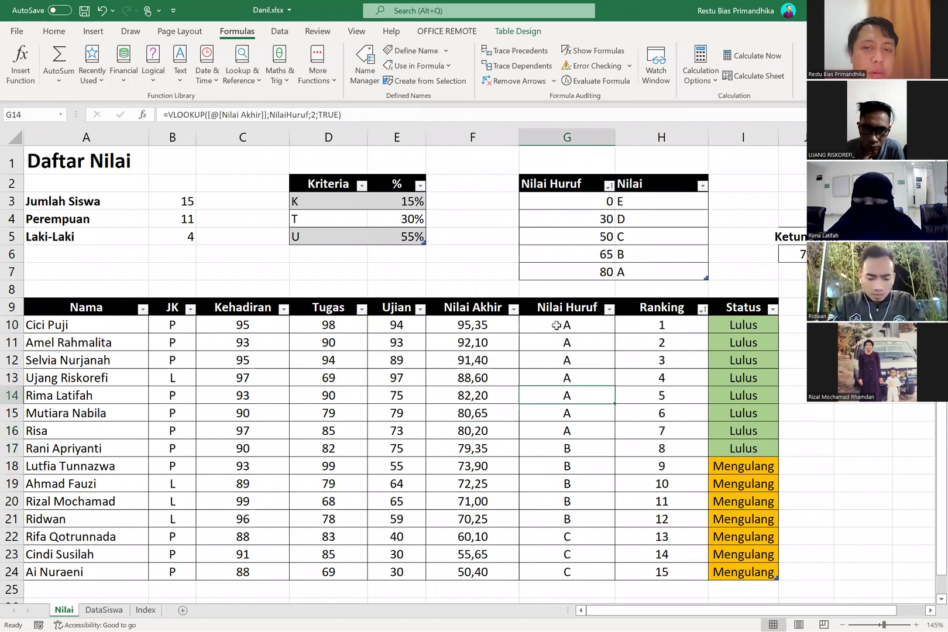
pyautogui.click(408, 115)
pyautogui.press('Return')
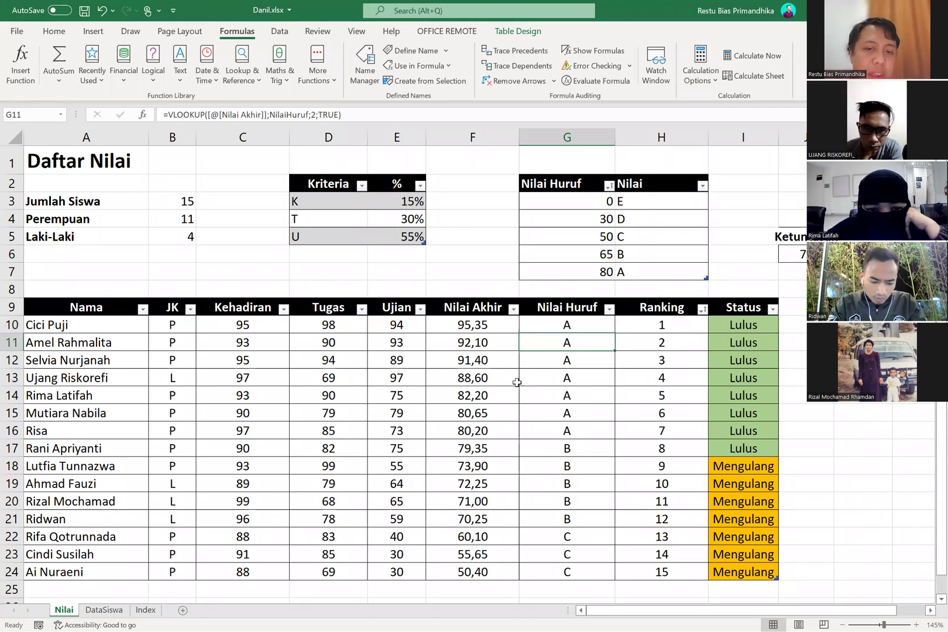
pyautogui.click(497, 431)
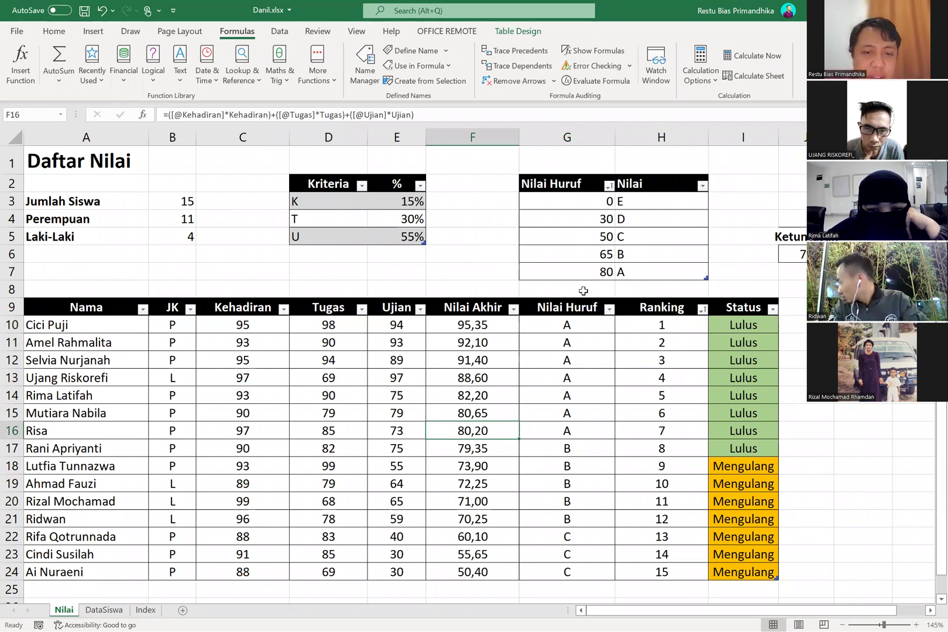
pyautogui.click(503, 450)
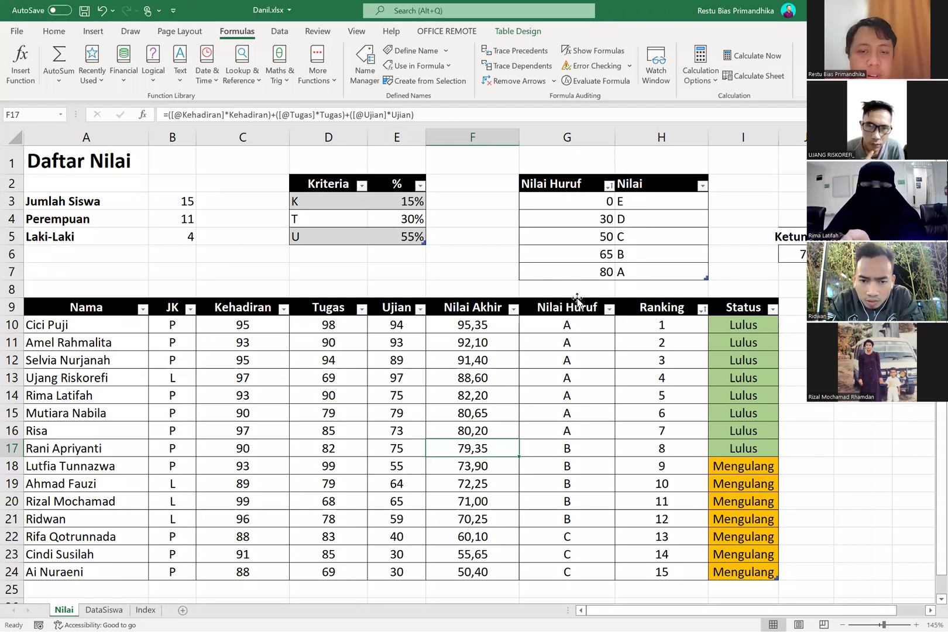
pyautogui.click(568, 324)
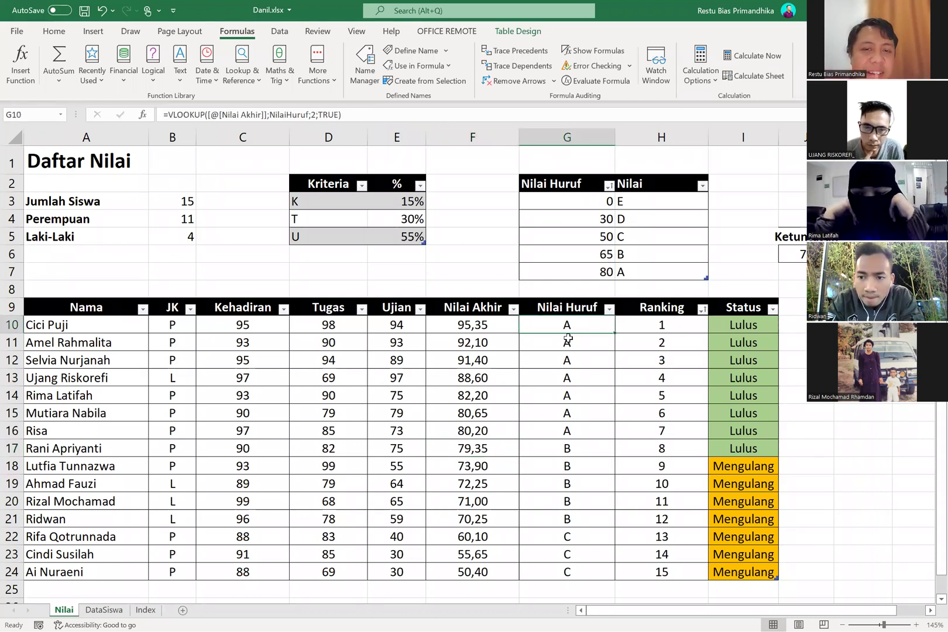
# - Compare the exact-match VLOOKUP in the JK column with the approximate-match VLOOKUP in the Nilai Huruf column
pyautogui.click(176, 381)
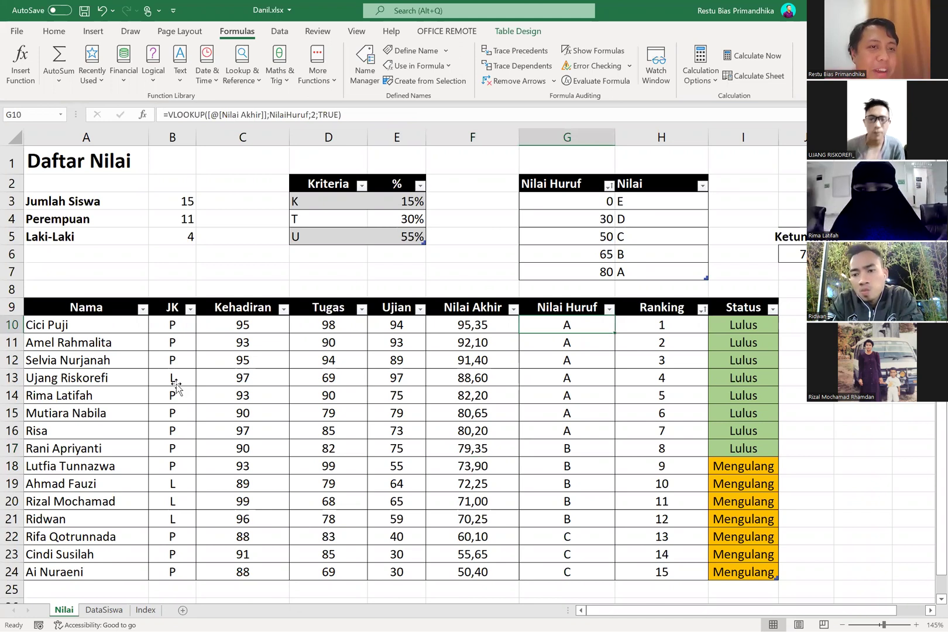
pyautogui.click(331, 114)
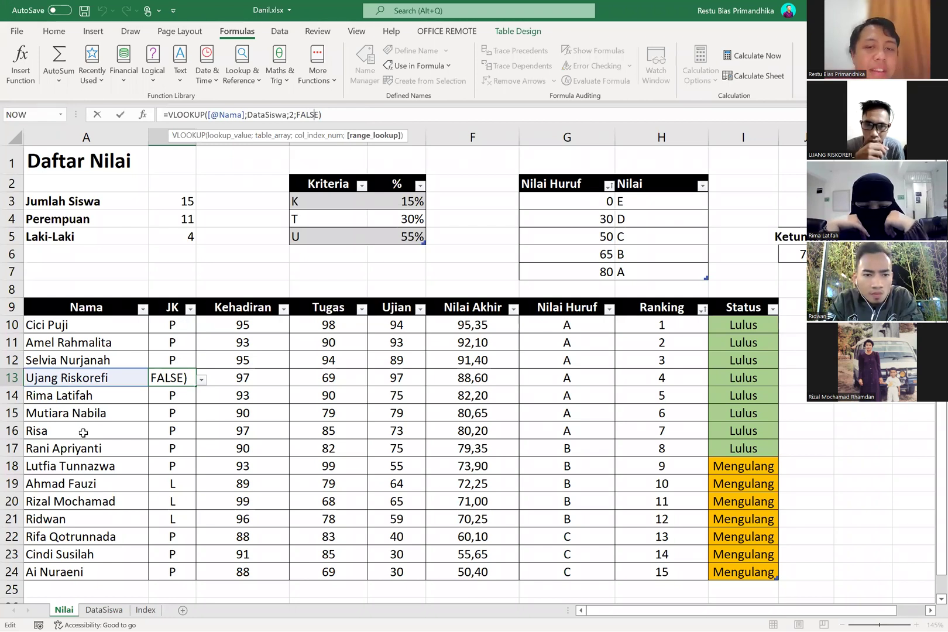
pyautogui.press('Return')
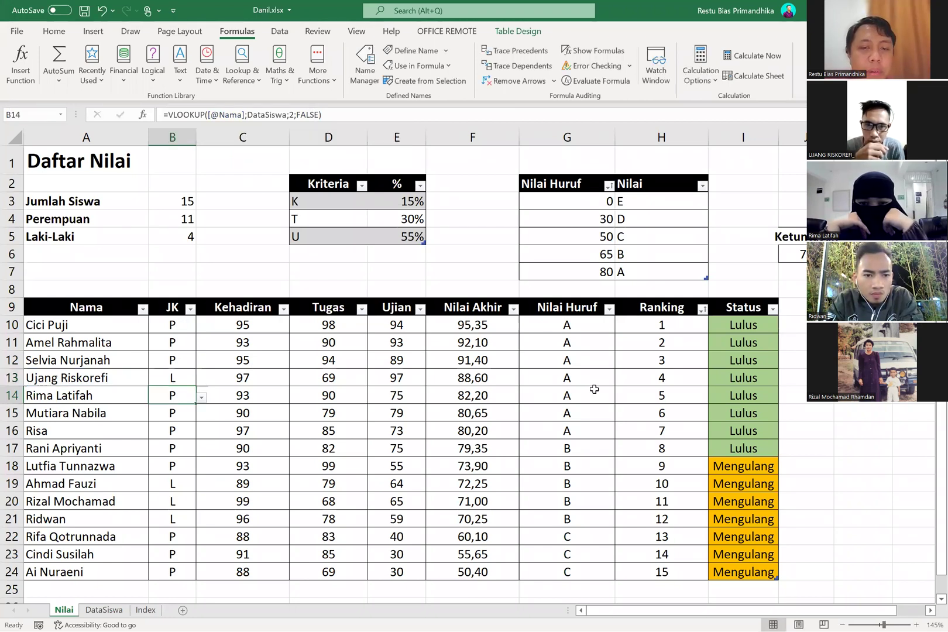
pyautogui.click(594, 389)
pyautogui.click(384, 121)
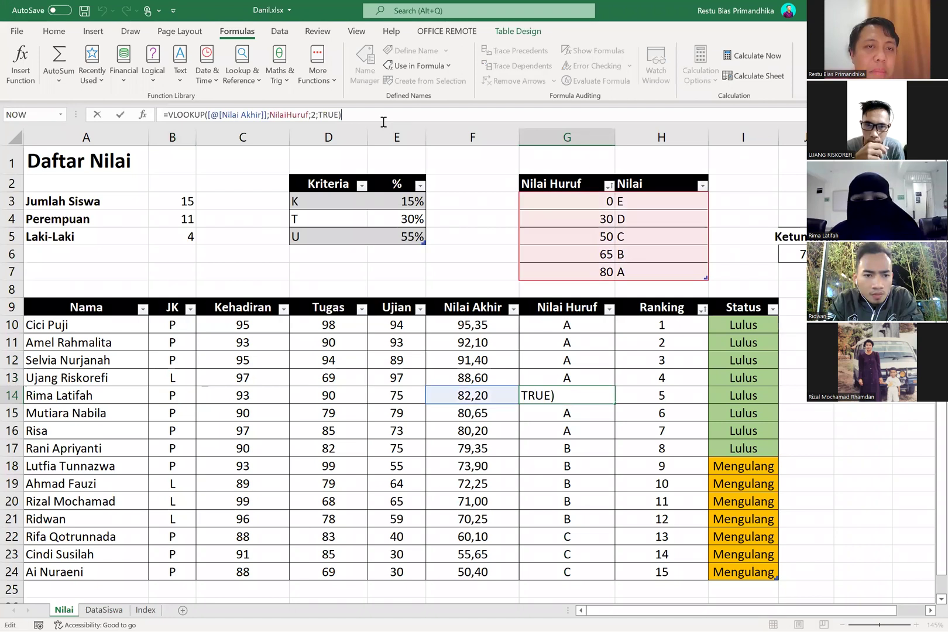
pyautogui.press('Return')
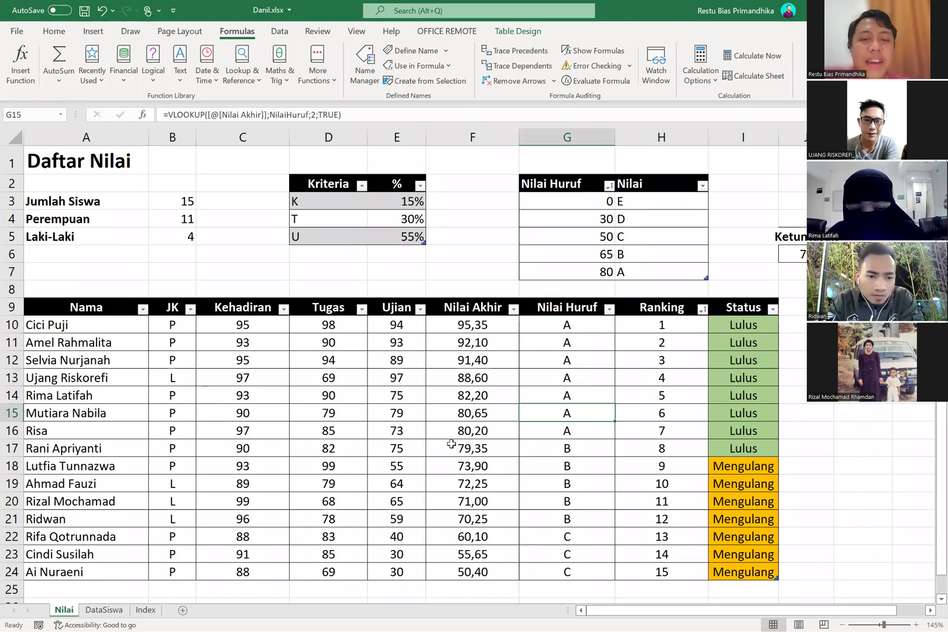
pyautogui.scroll(-1, 451, 444)
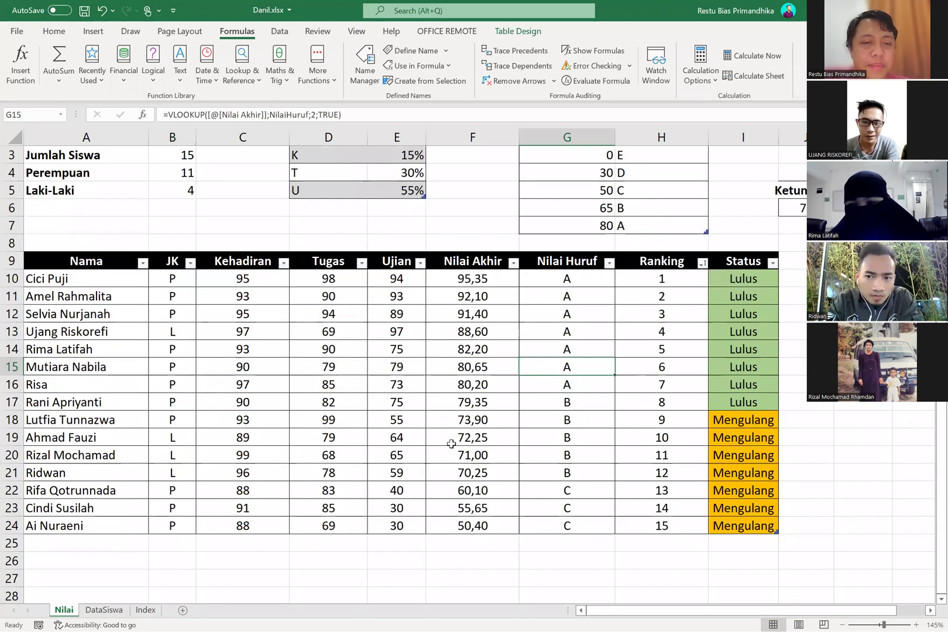
pyautogui.scroll(1, 548, 438)
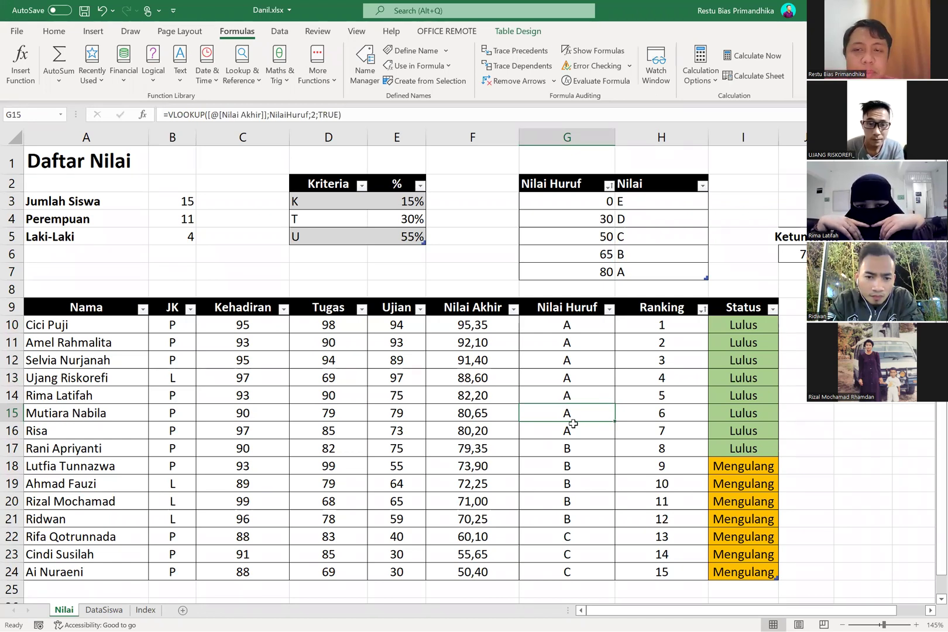
# - Hide every column from K to the end of the Nilai sheet, including the Ketuntasan and JK helper cells
pyautogui.hscroll(1, 572, 423)
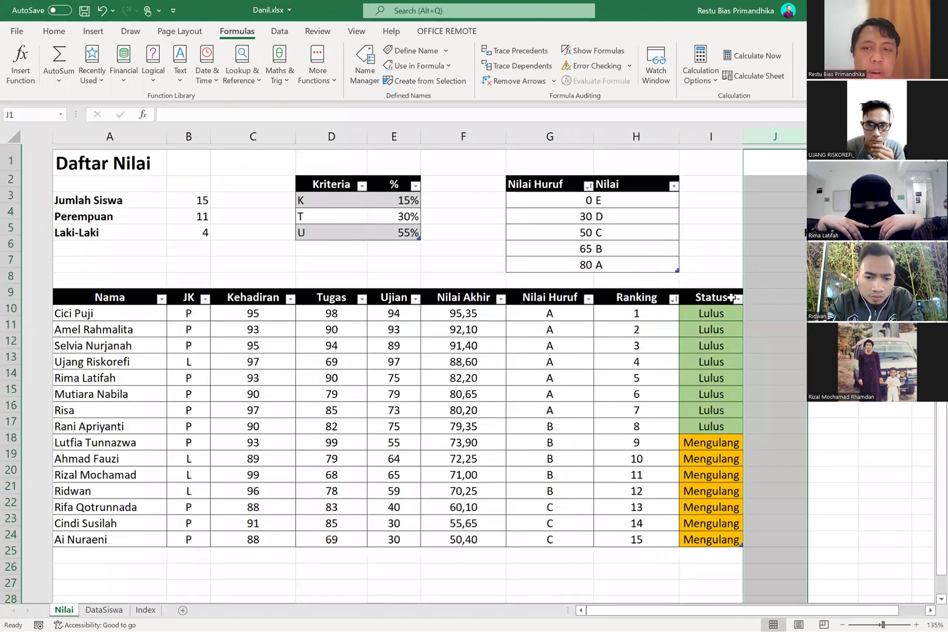
pyautogui.click(731, 299)
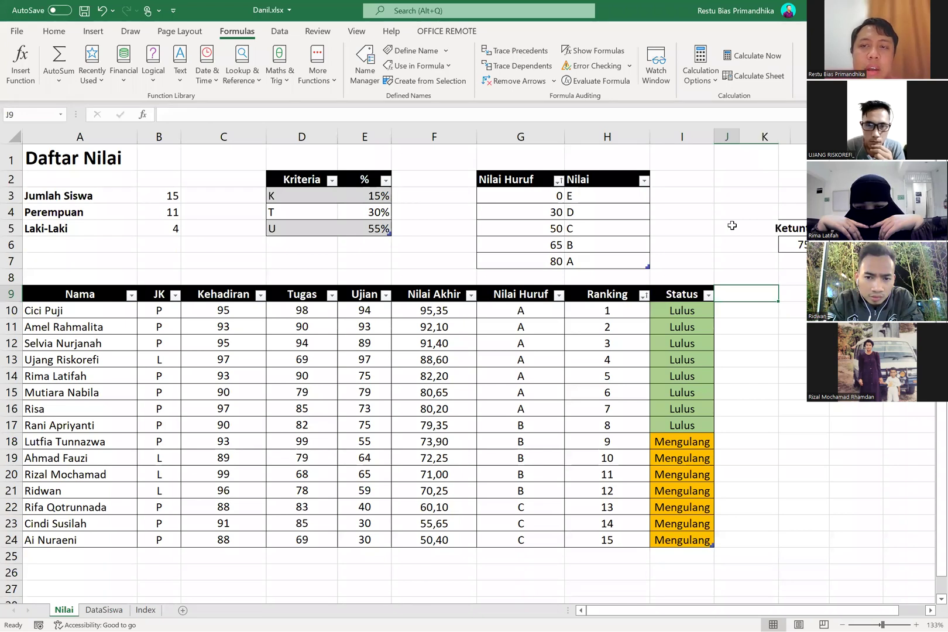
pyautogui.hscroll(3, 540, 175)
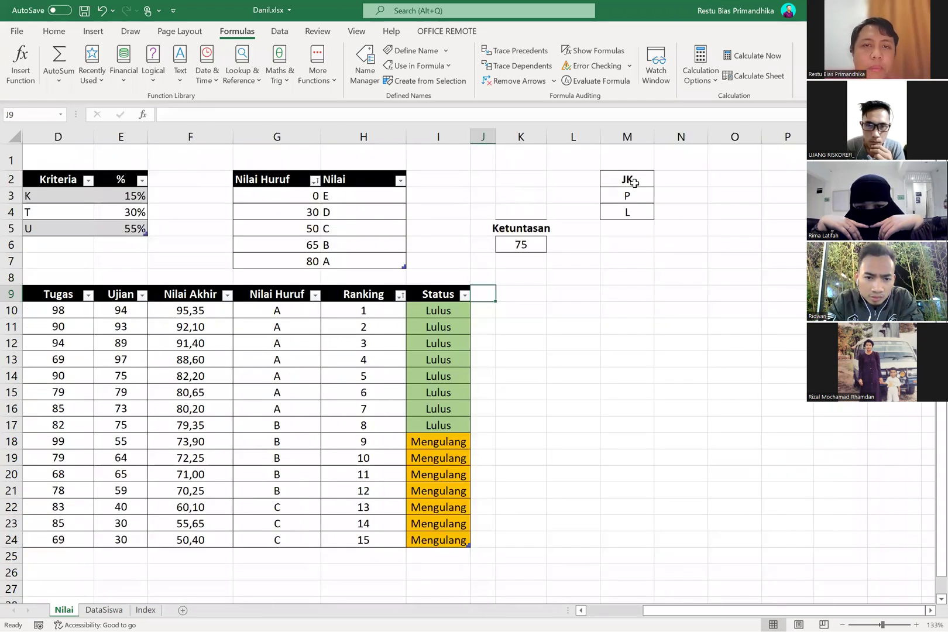
pyautogui.click(519, 136)
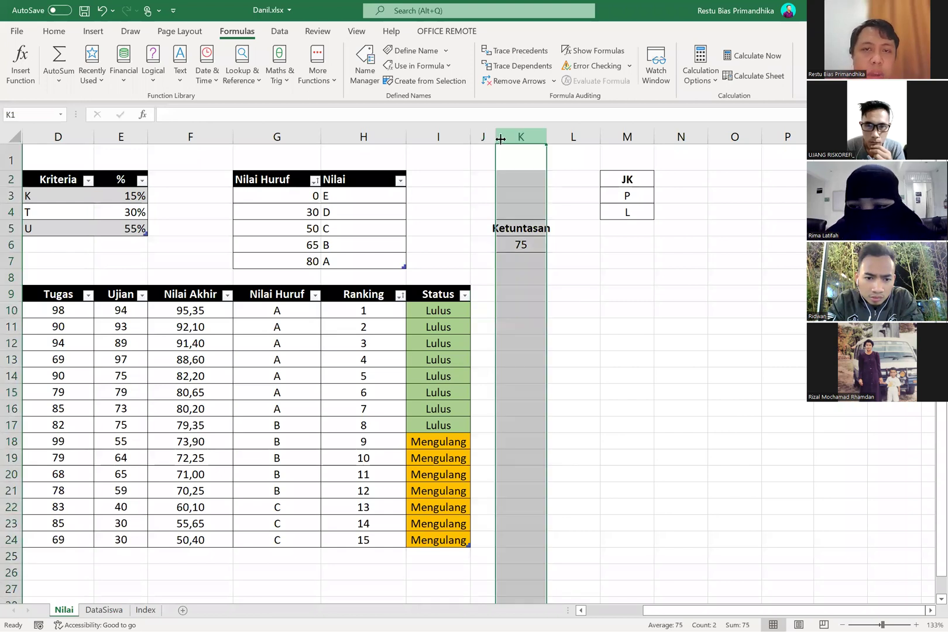
pyautogui.hotkey('ctrl', 'shift', 'Right')
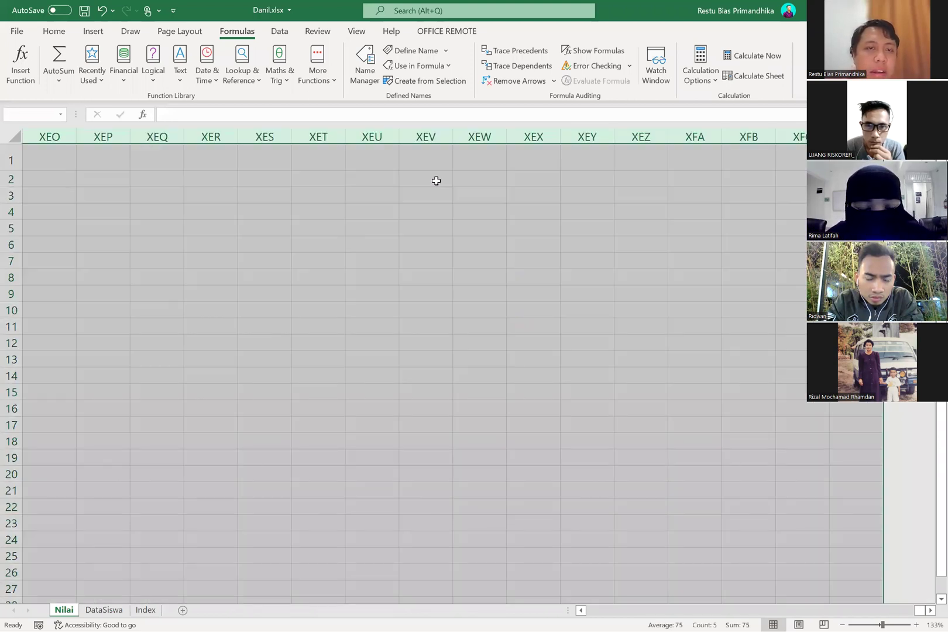
pyautogui.click(436, 181)
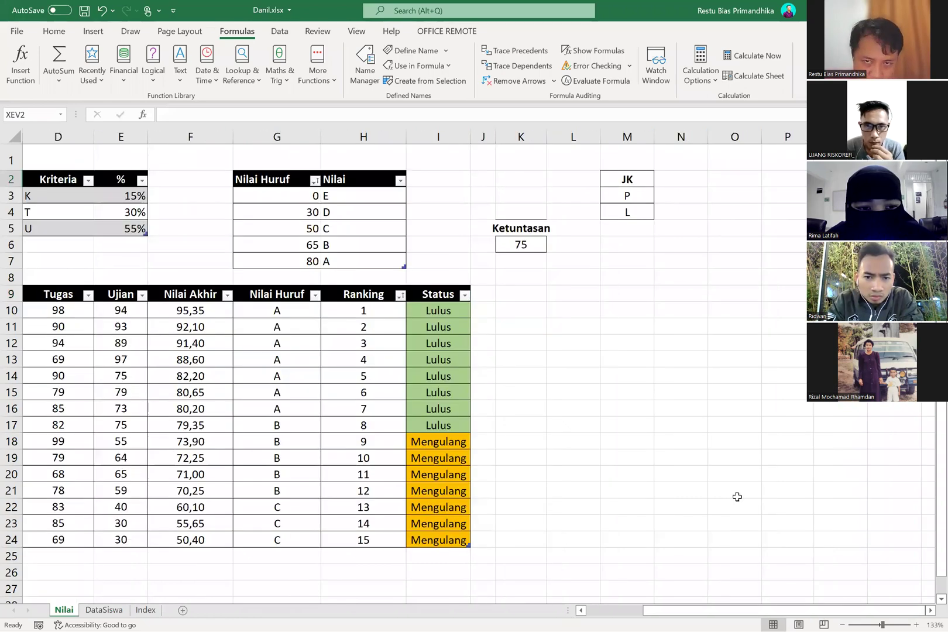
pyautogui.click(508, 133)
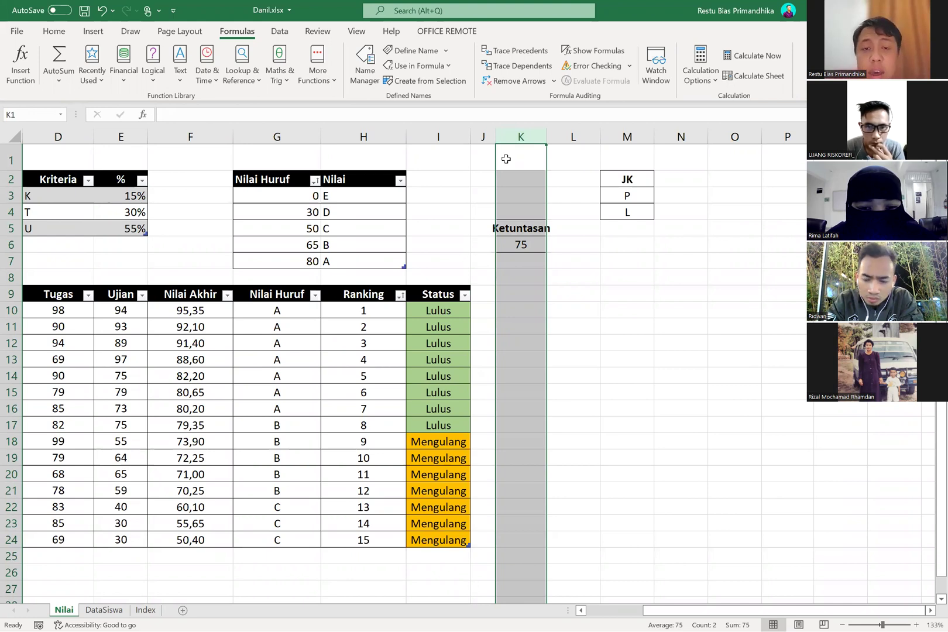
pyautogui.hotkey('ctrl', 'shift', 'Right')
pyautogui.rightClick(473, 138)
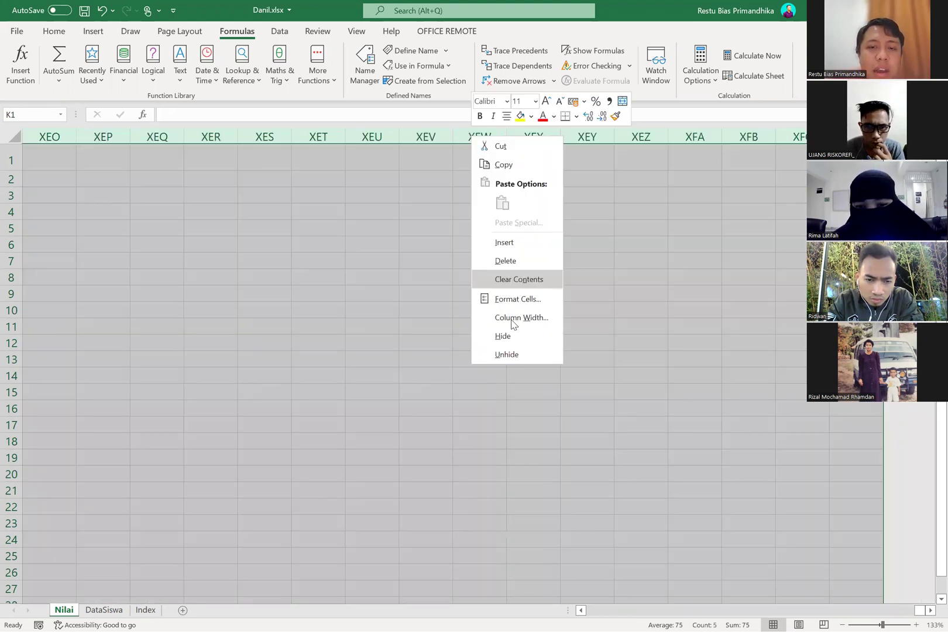
pyautogui.click(509, 336)
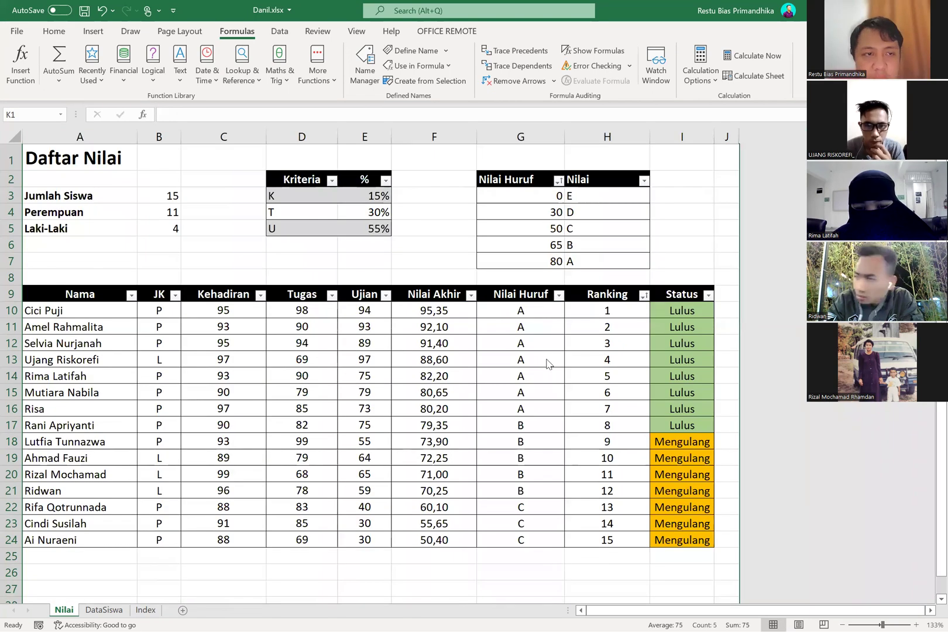
# - Add borders around all cells of the student count summary in A3:B5
pyautogui.moveTo(171, 228); pyautogui.dragTo(90, 195)
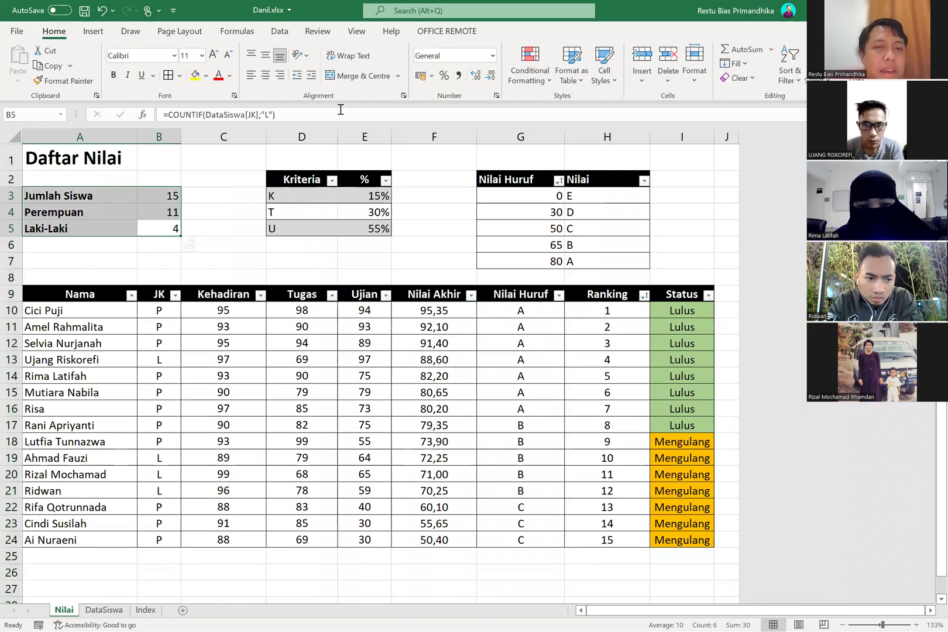
pyautogui.click(218, 192)
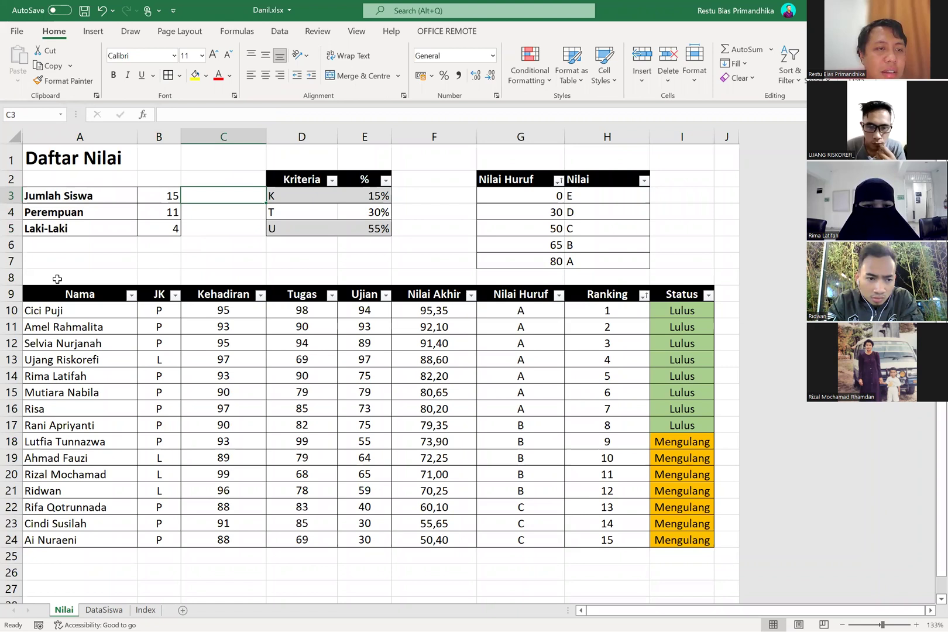
# - Insert a short blank row beneath the title row and merge and centre the Daftar Nilai title across A1:I1
pyautogui.moveTo(16, 196); pyautogui.dragTo(14, 185)
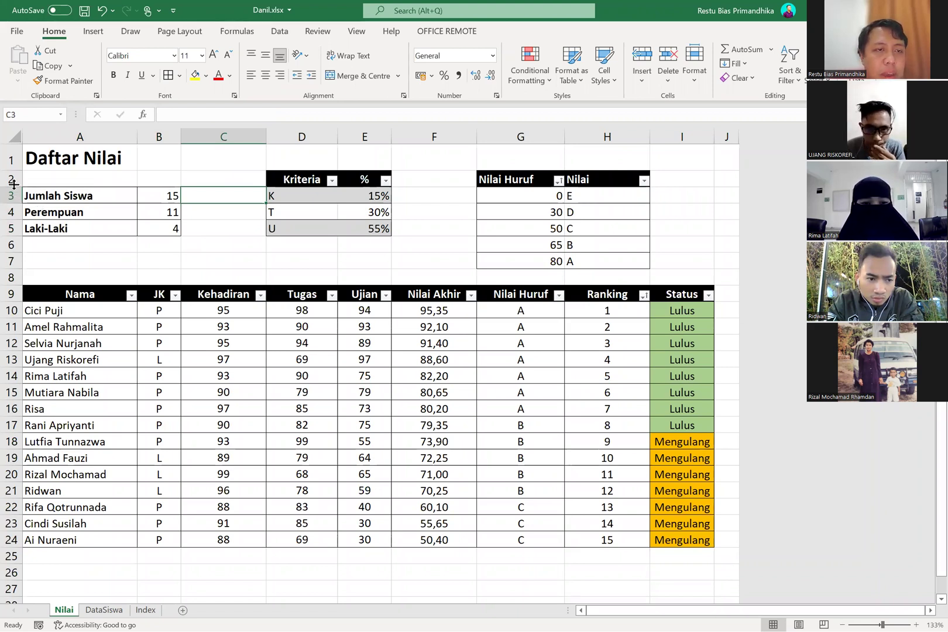
pyautogui.moveTo(80, 158); pyautogui.dragTo(710, 151)
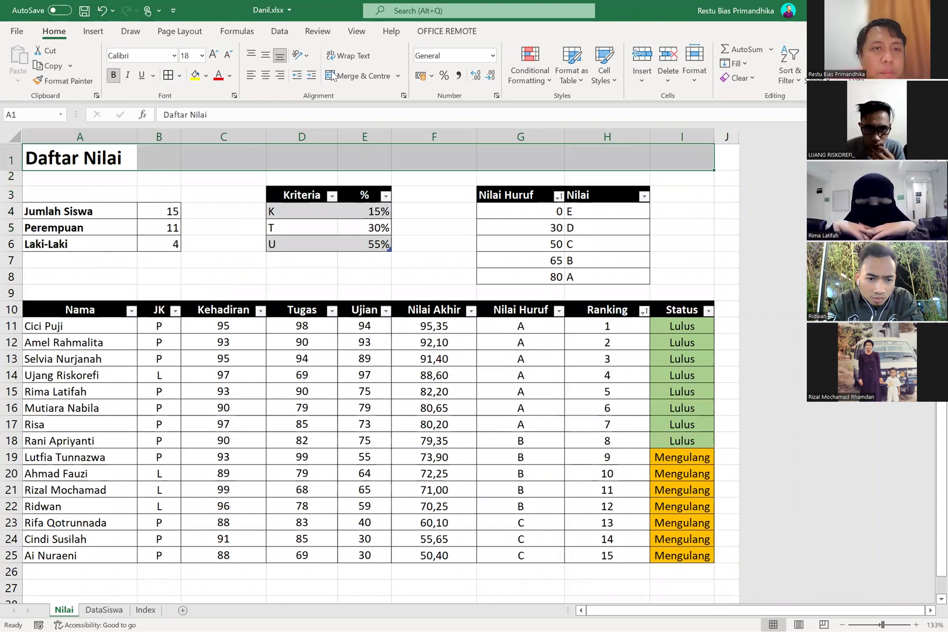
pyautogui.click(351, 75)
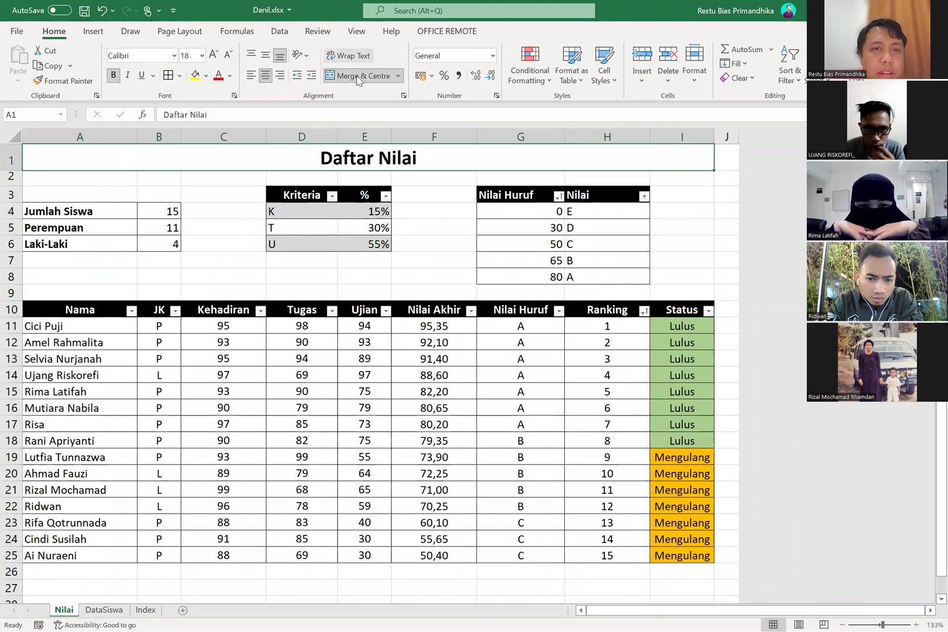
# - Centre the values in the Nilai Huruf and Nilai index table, G4:H8
pyautogui.click(379, 180)
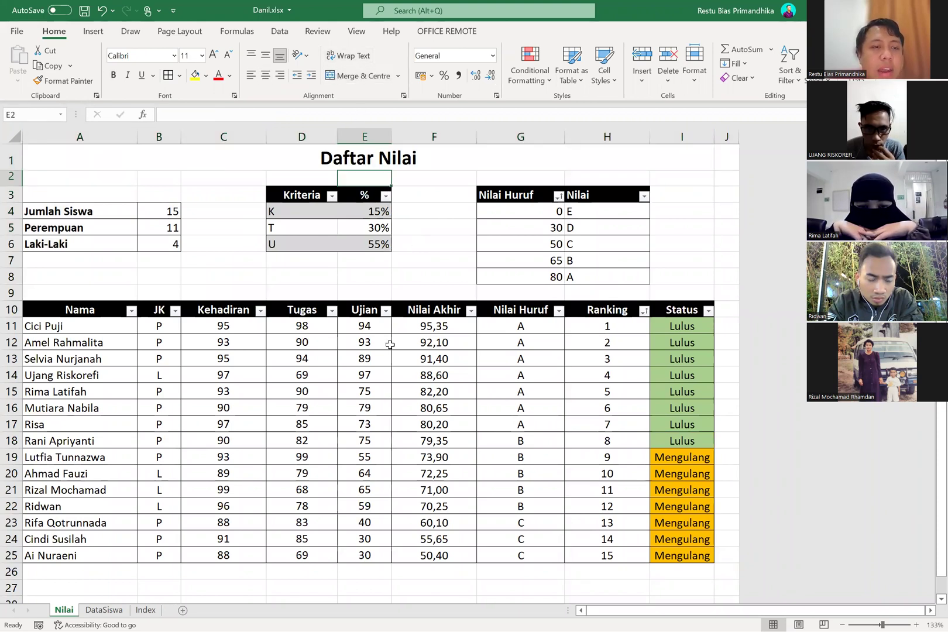
pyautogui.click(365, 457)
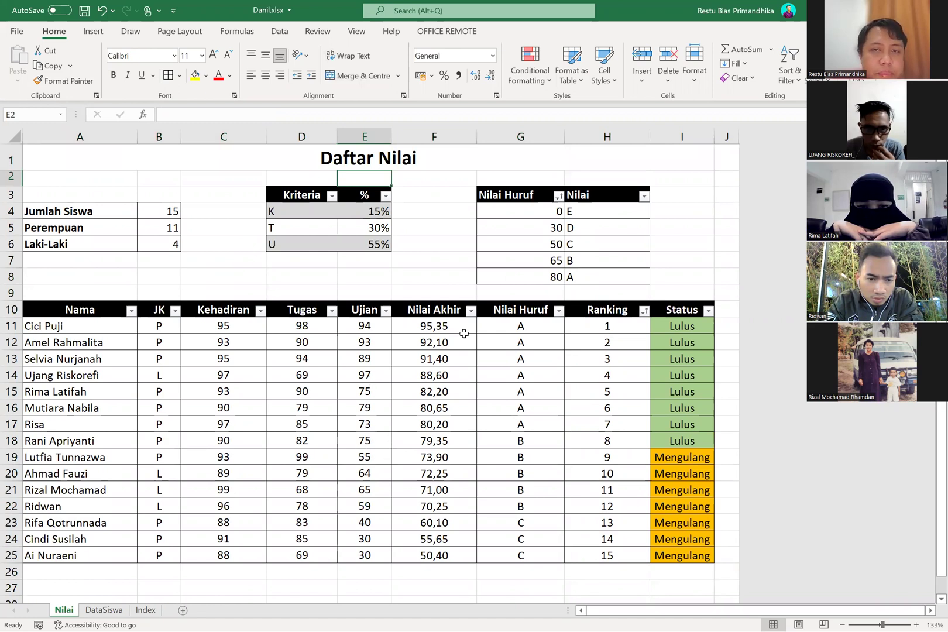
pyautogui.moveTo(510, 207); pyautogui.dragTo(624, 274)
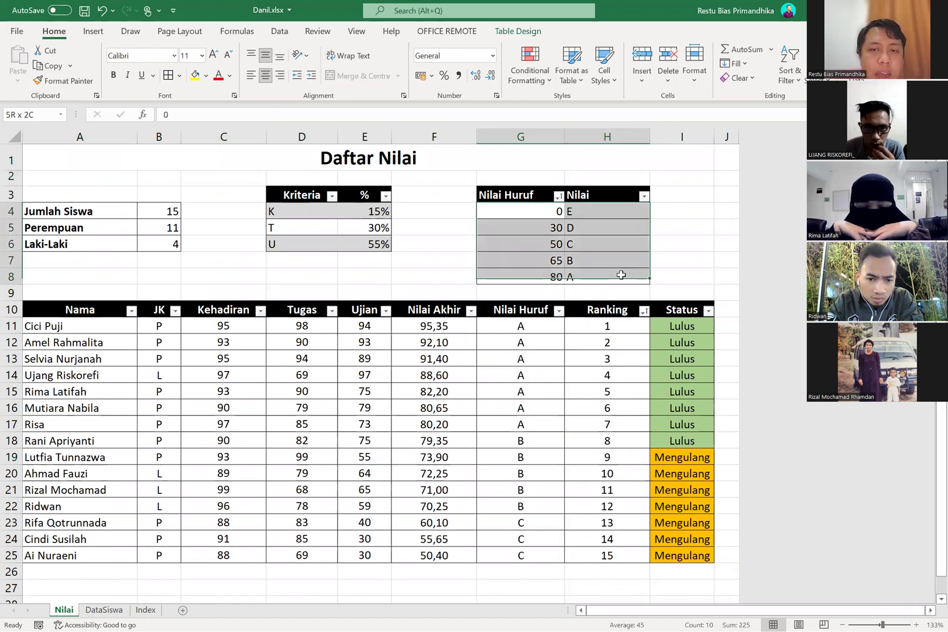
pyautogui.click(265, 77)
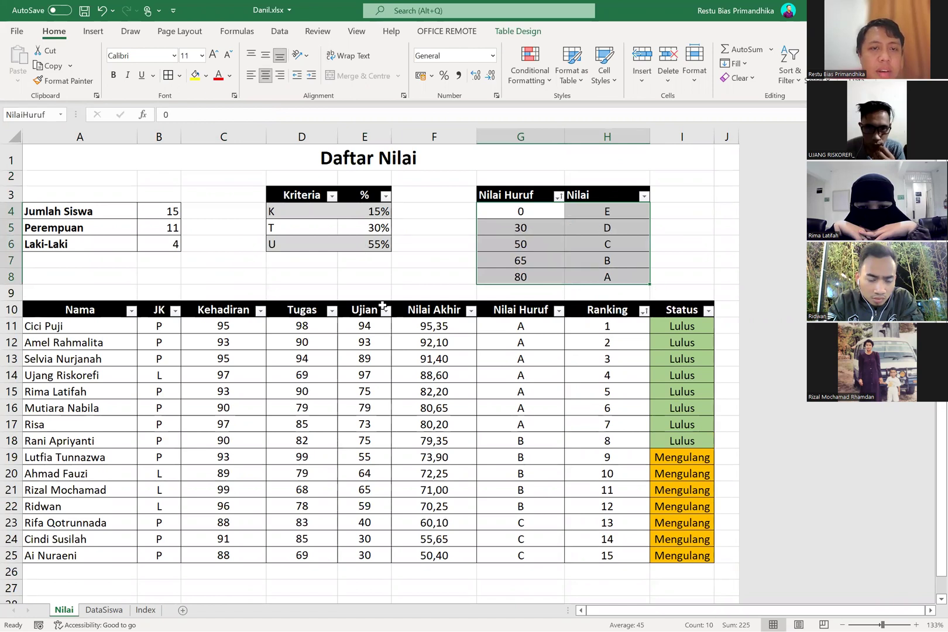
# - Hide every row from 27 to the end of the Nilai sheet
pyautogui.click(382, 306)
pyautogui.scroll(-3, 378, 357)
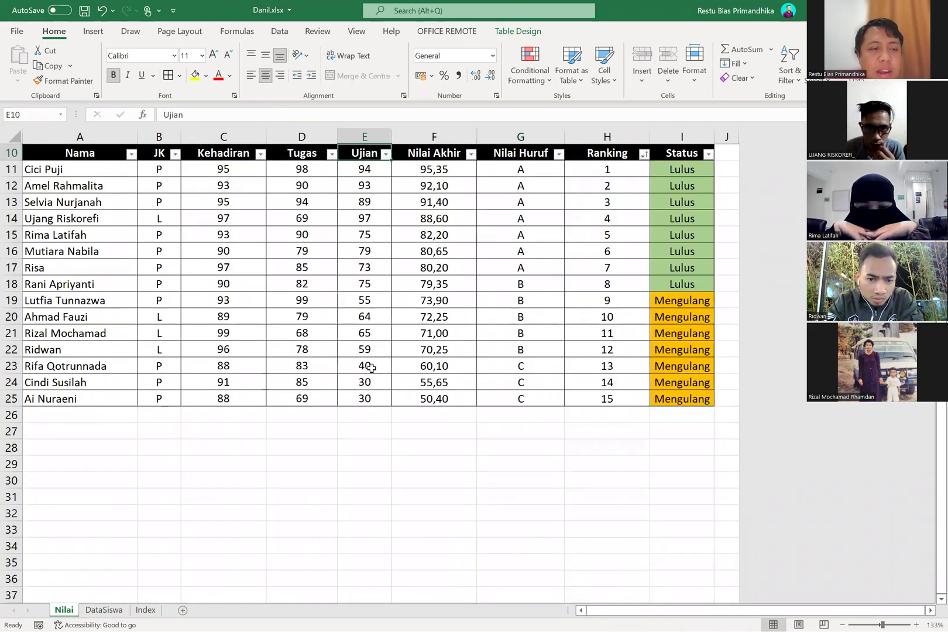
pyautogui.click(12, 431)
pyautogui.hotkey('ctrl', 'shift', 'Down')
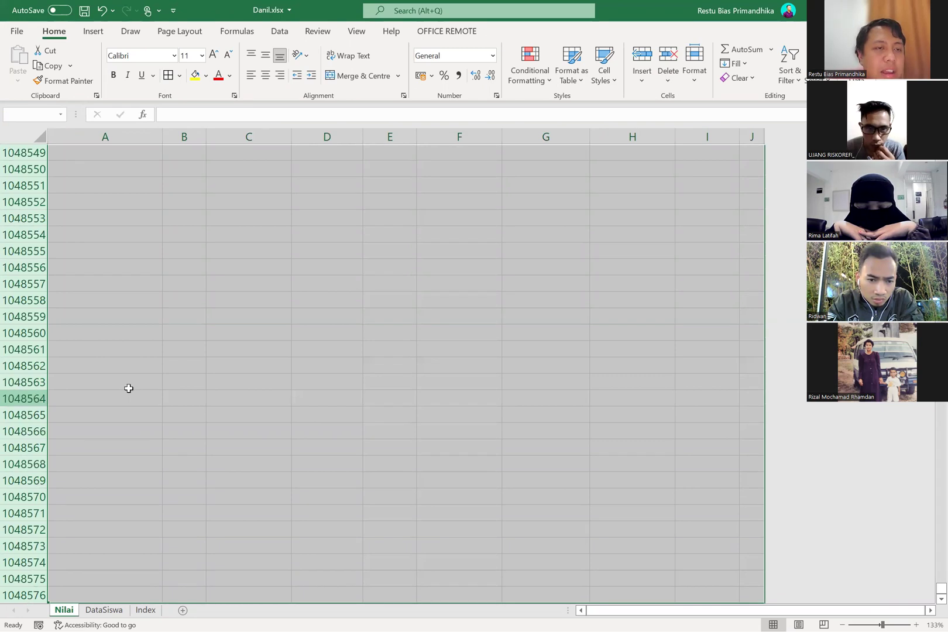
pyautogui.hotkey('ctrl', 'Up')
pyautogui.scroll(6, 15, 483)
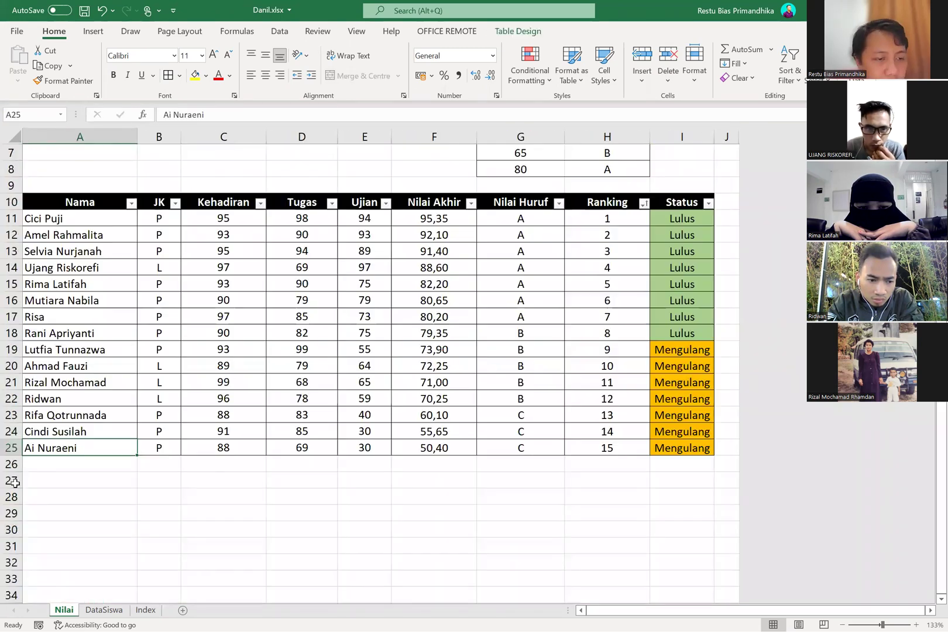
pyautogui.click(10, 480)
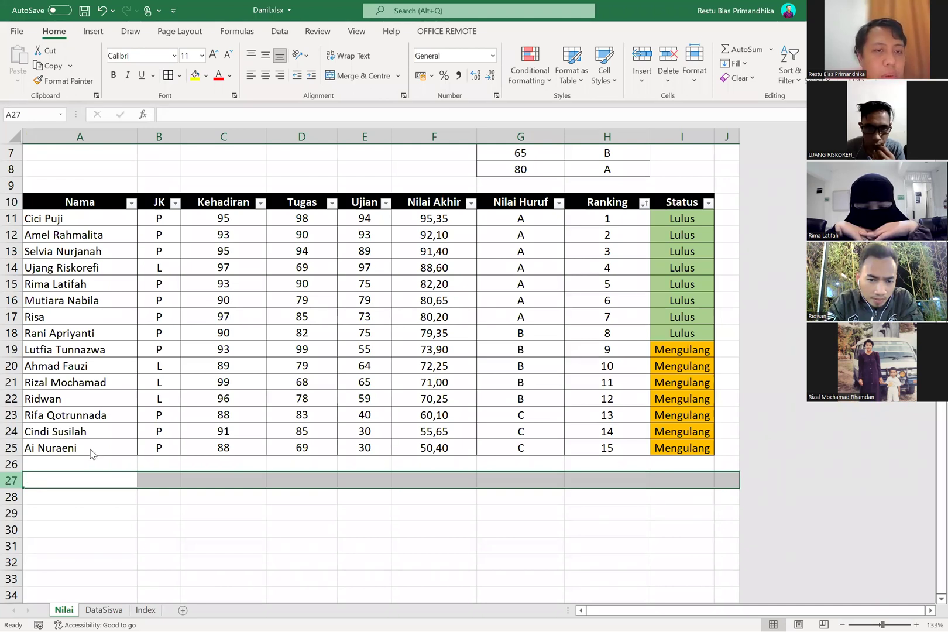
pyautogui.scroll(2, 214, 440)
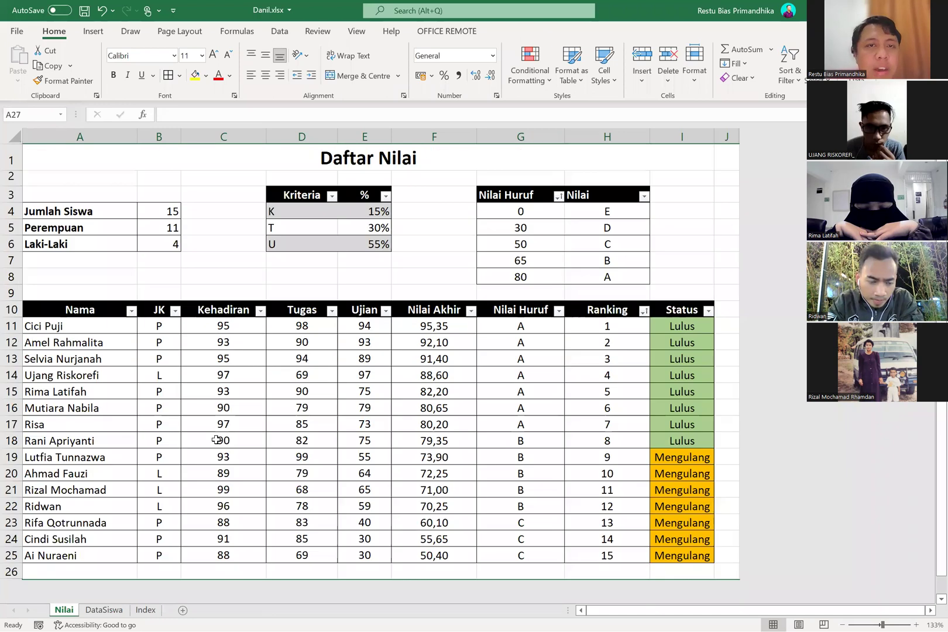
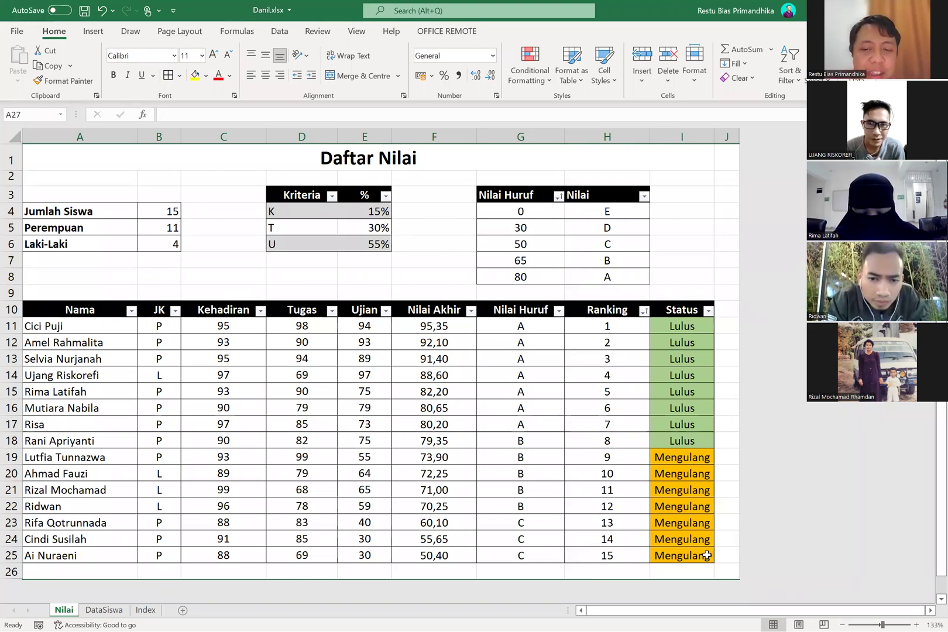
# - Set all cells of the Nilai sheet as the print area
pyautogui.click(727, 568)
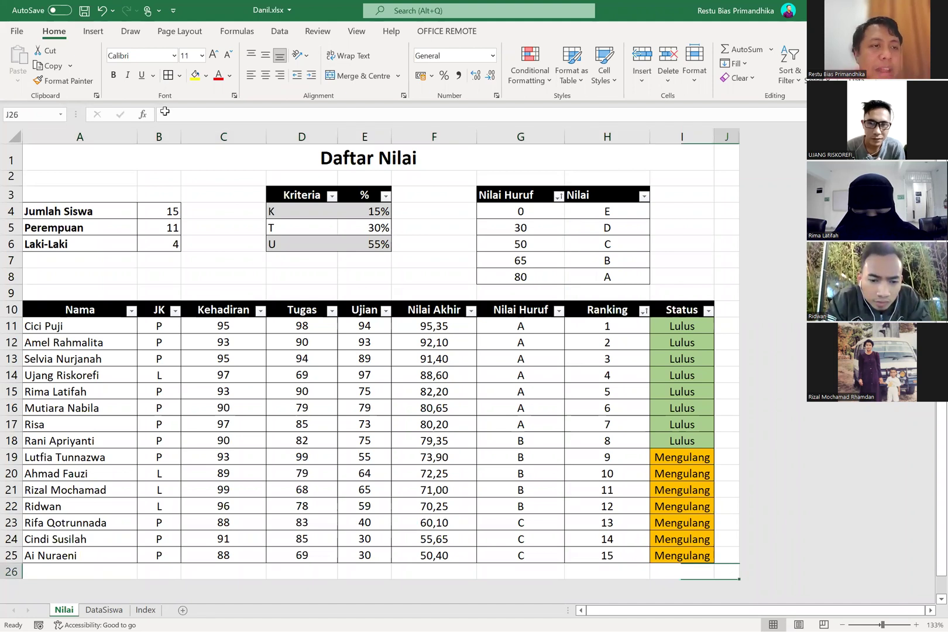
pyautogui.hotkey('ctrl', 'a')
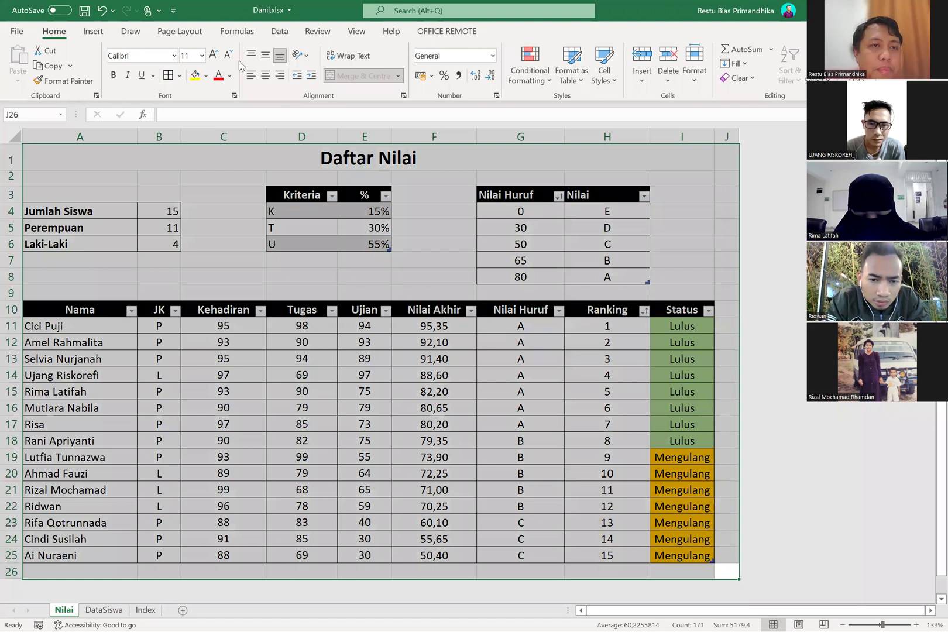
pyautogui.click(194, 37)
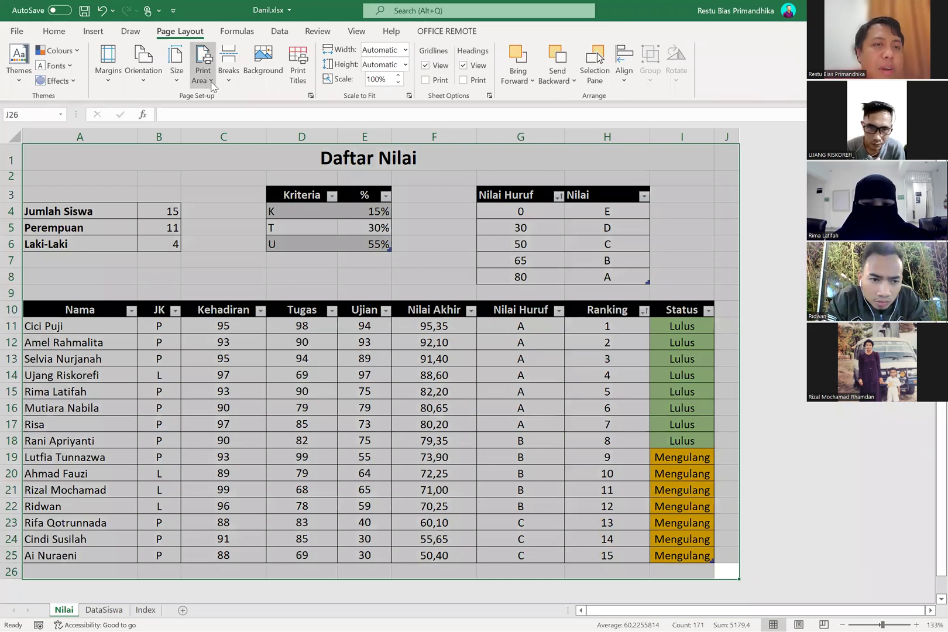
pyautogui.click(211, 82)
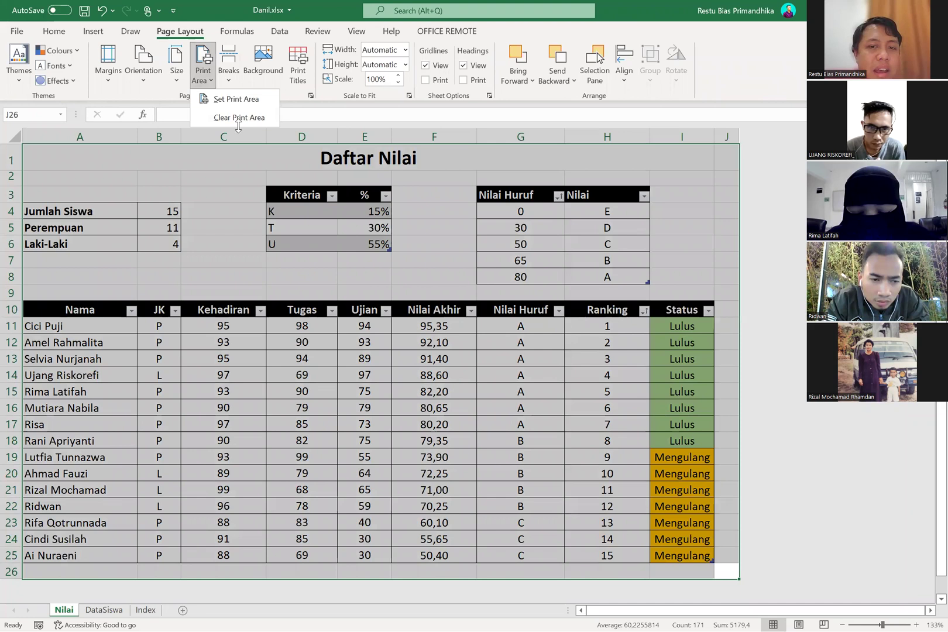
pyautogui.click(216, 101)
pyautogui.click(365, 212)
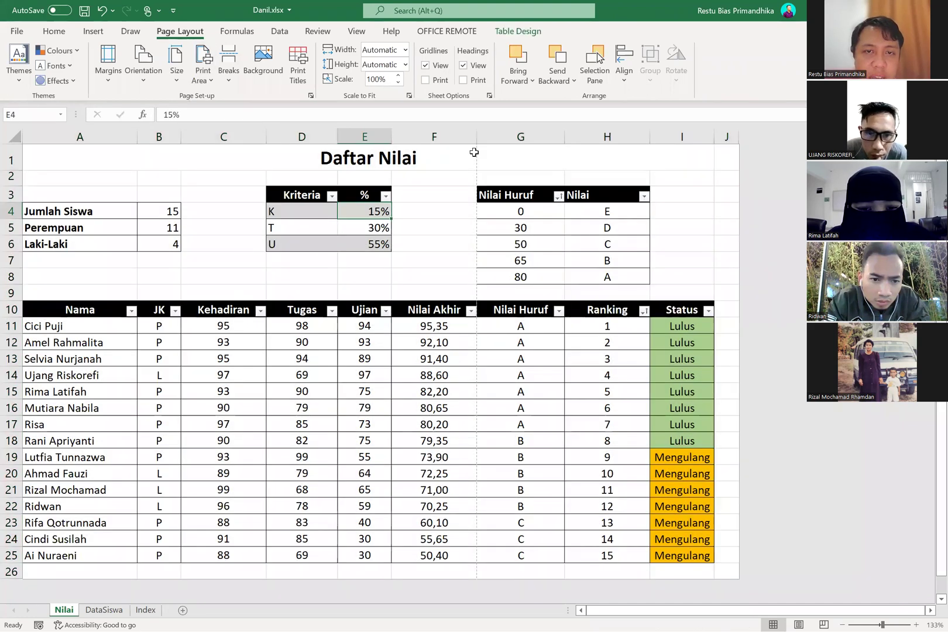
# - Examine the dashed page break line between the Nilai Akhir and Nilai Huruf columns
pyautogui.scroll(3, 475, 176)
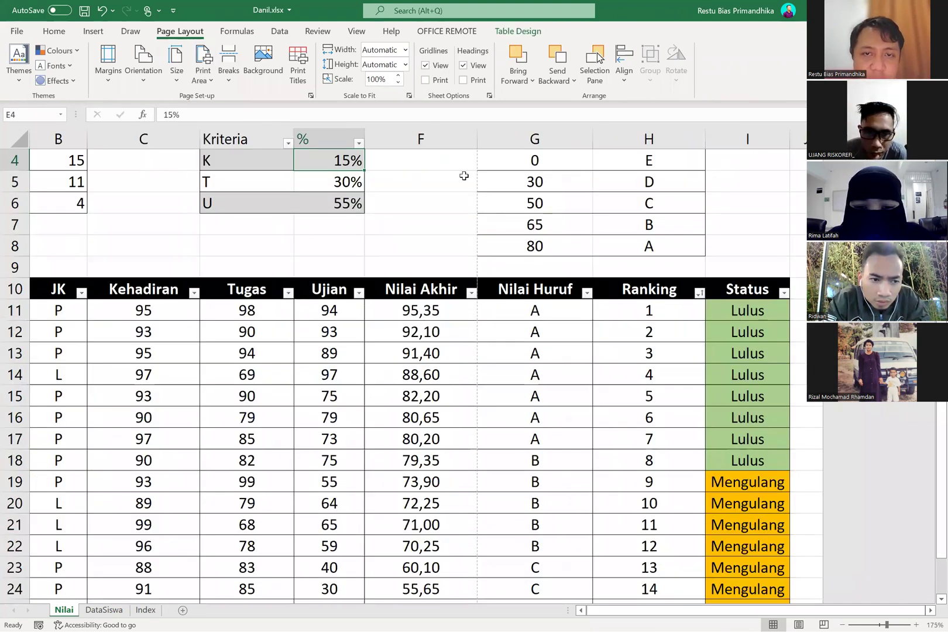
pyautogui.scroll(1, 464, 177)
pyautogui.scroll(1, 510, 231)
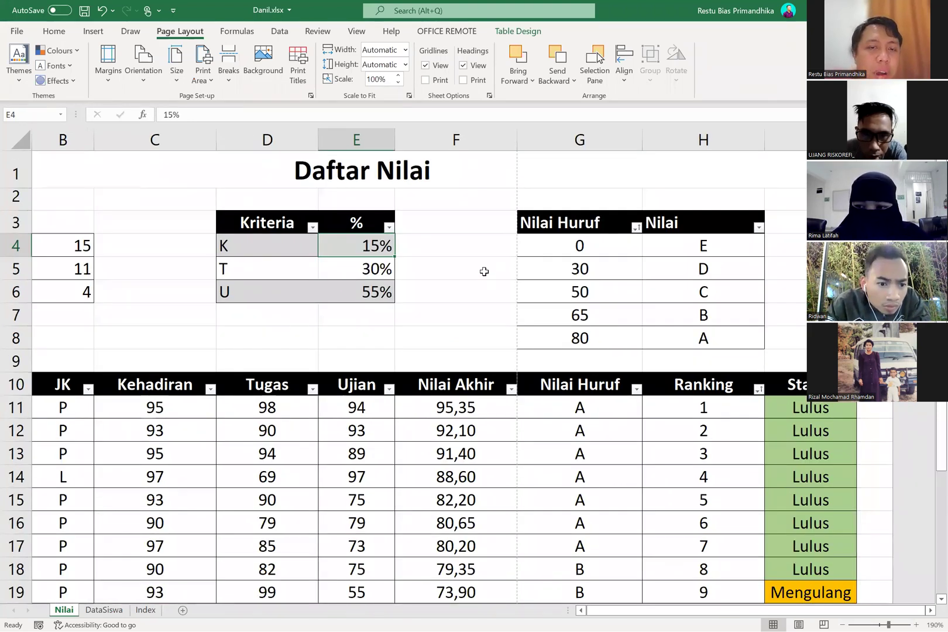
pyautogui.scroll(-2, 484, 271)
pyautogui.scroll(1, 526, 222)
pyautogui.scroll(1, 557, 174)
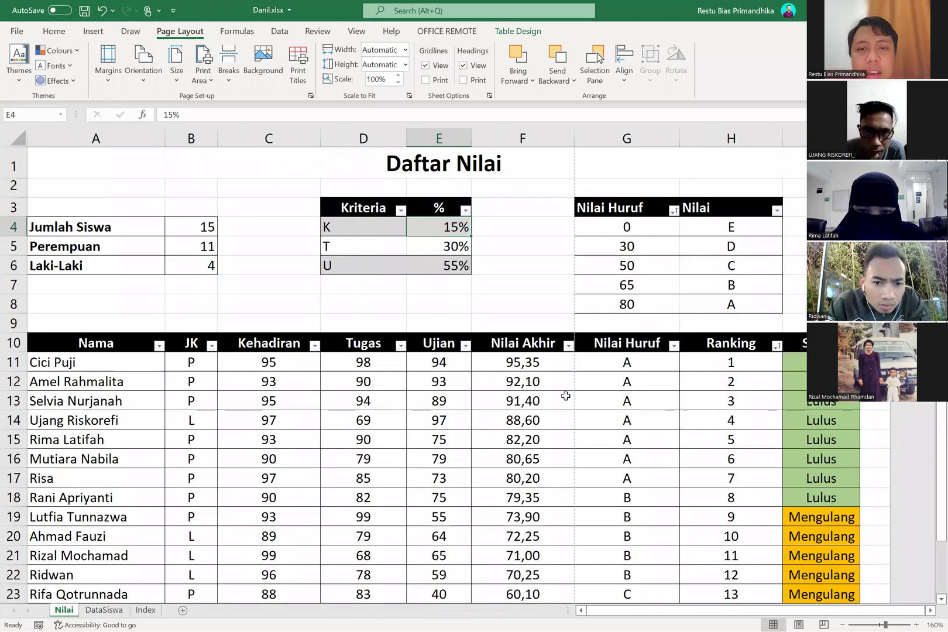
pyautogui.scroll(-2, 243, 200)
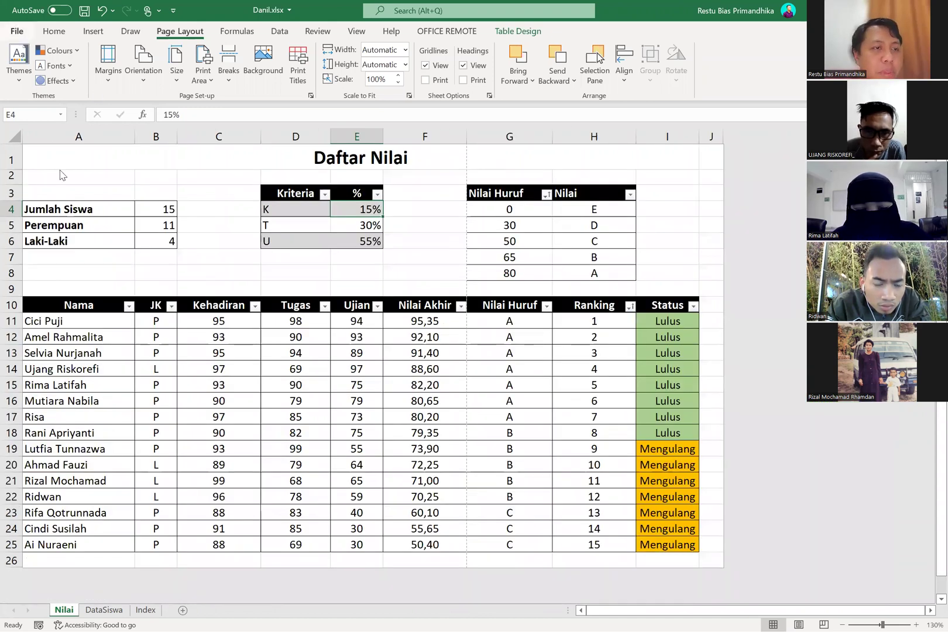
# - Preview the printout, set the page to landscape orientation, and preview it again
pyautogui.hotkey('alt', 'f')
pyautogui.click(51, 225)
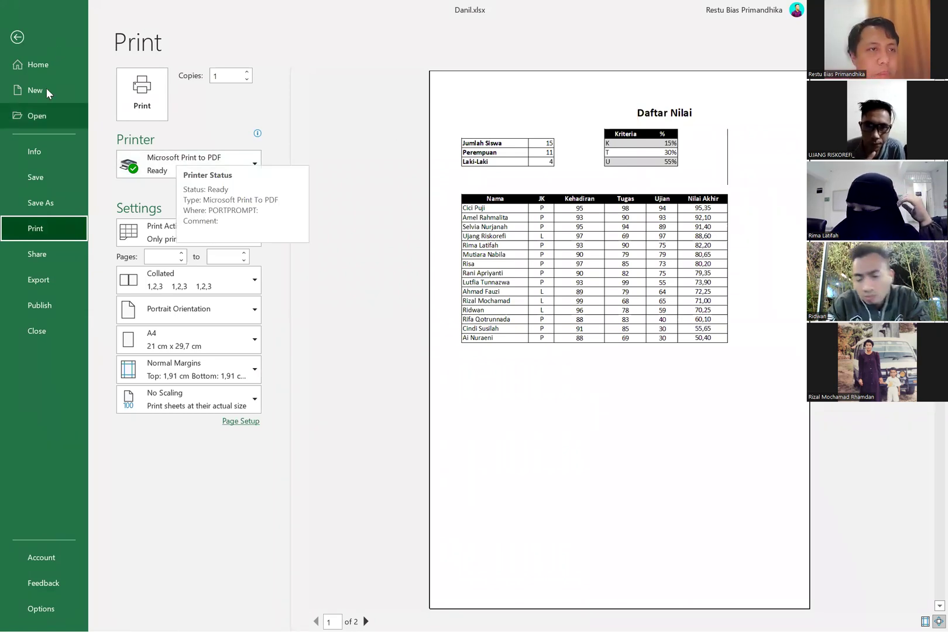
pyautogui.press('Escape')
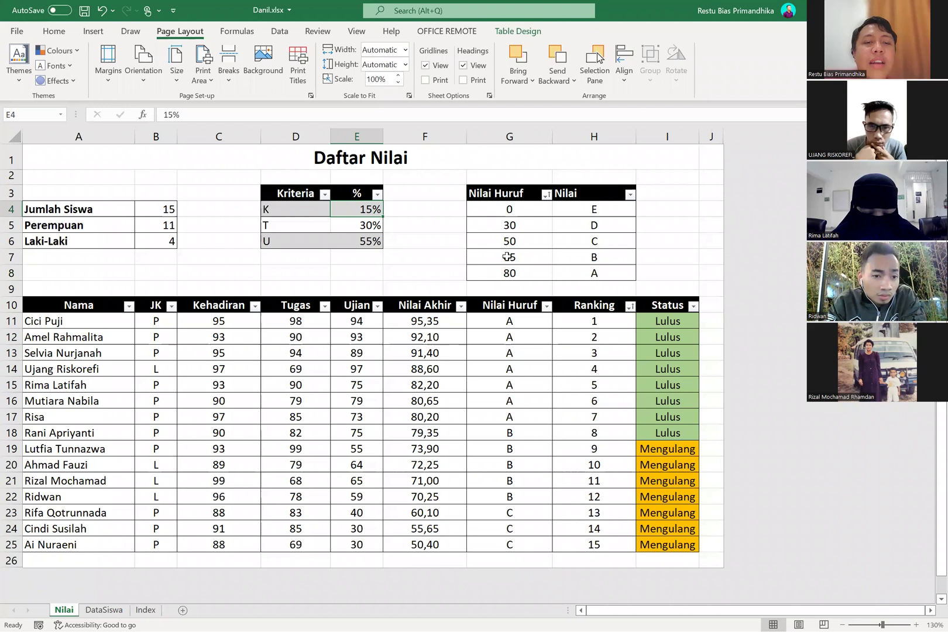
pyautogui.hotkey('ctrl', 'p')
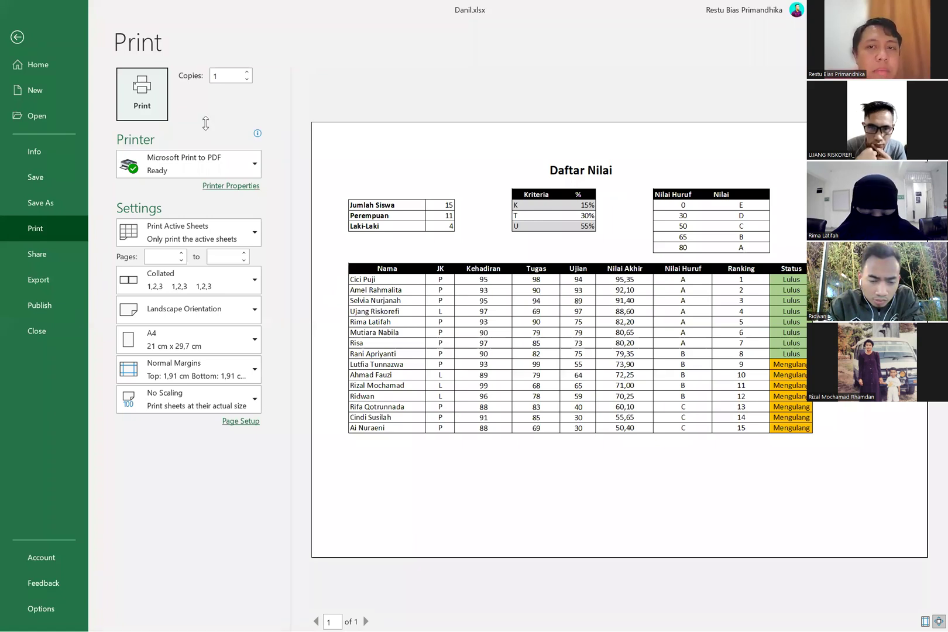
pyautogui.press('Escape')
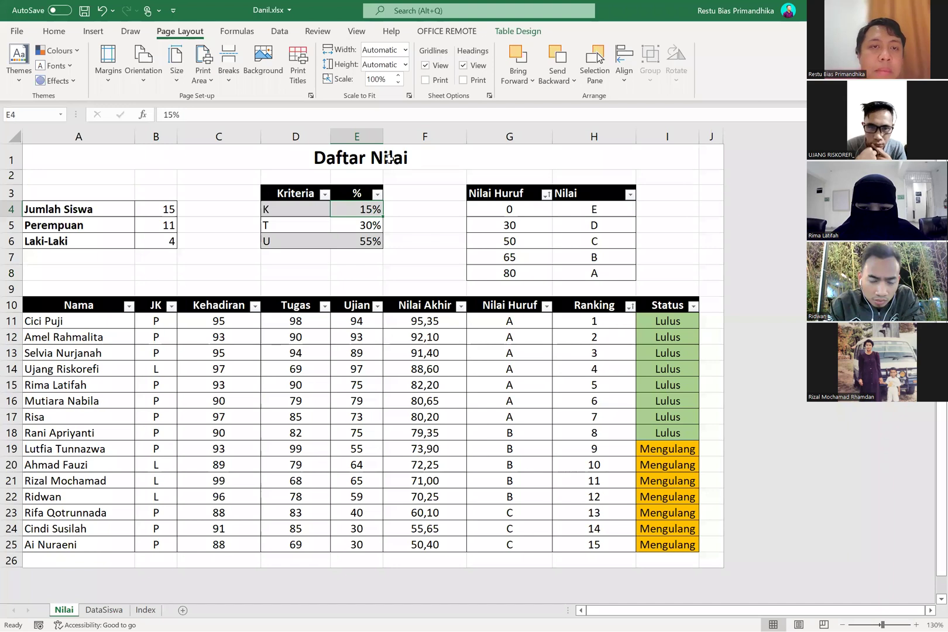
# - Increase the print scale to 110% and check the enlarged table in the print preview
pyautogui.click(397, 75)
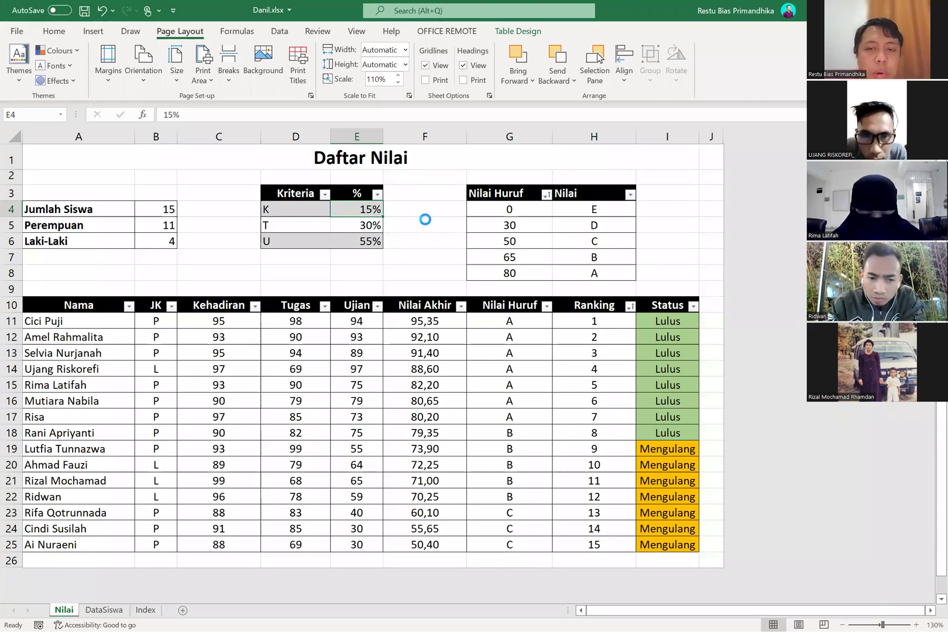
pyautogui.hotkey('ctrl', 'p')
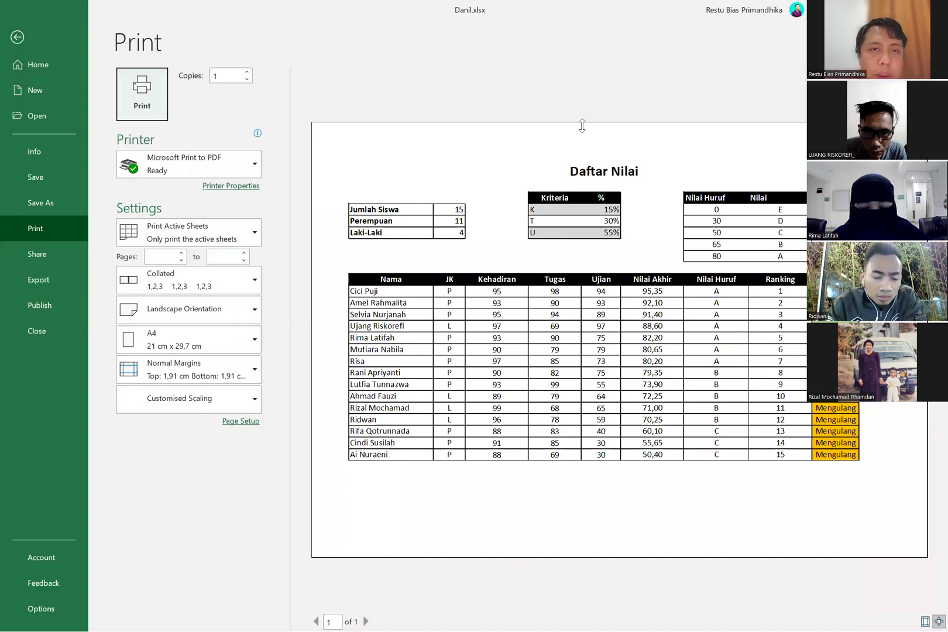
pyautogui.press('Escape')
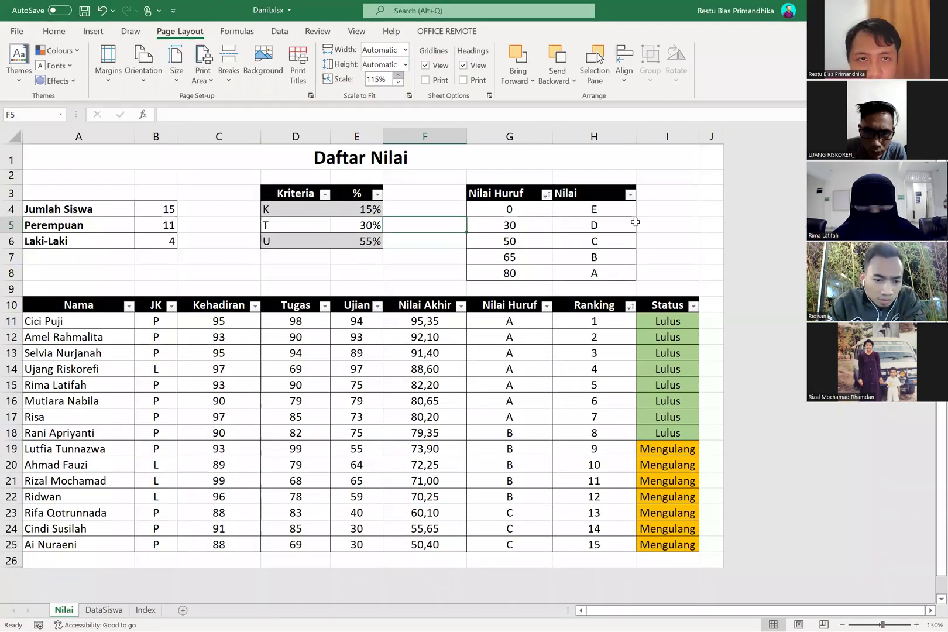
# - Set the print scale to 115% and inspect both pages in the print preview
pyautogui.click(397, 75)
pyautogui.click(398, 83)
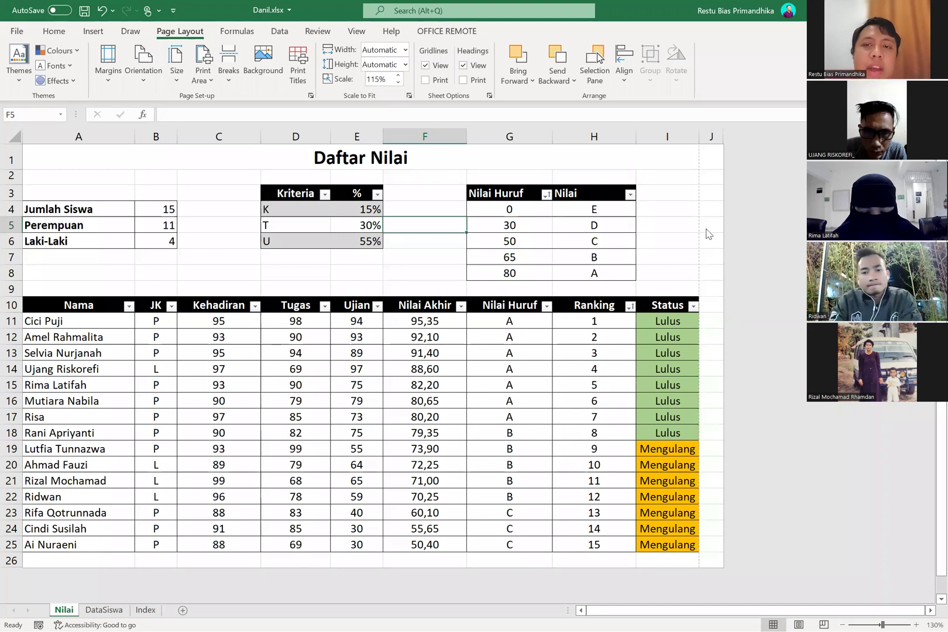
pyautogui.hotkey('ctrl', 'p')
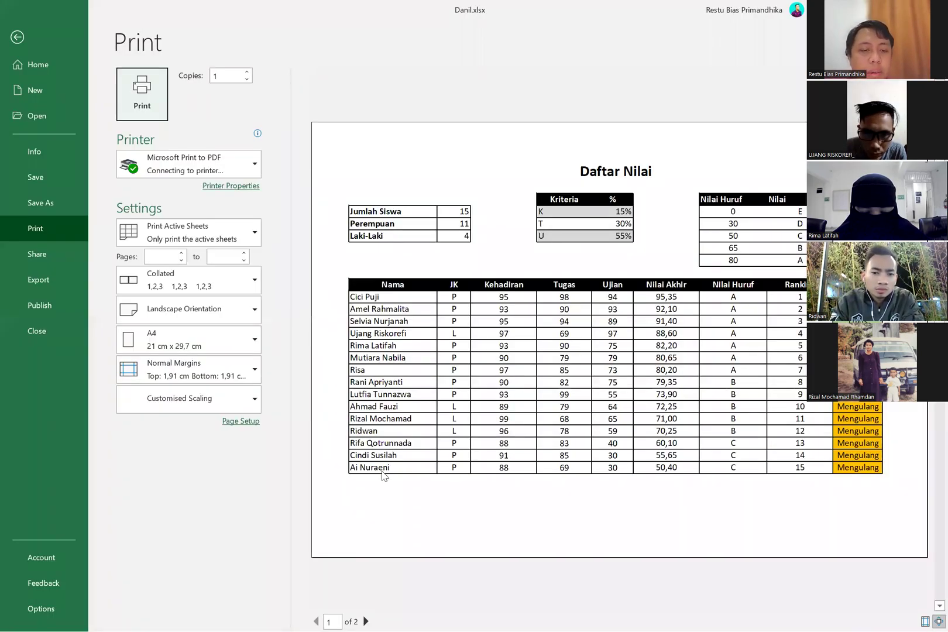
pyautogui.click(367, 620)
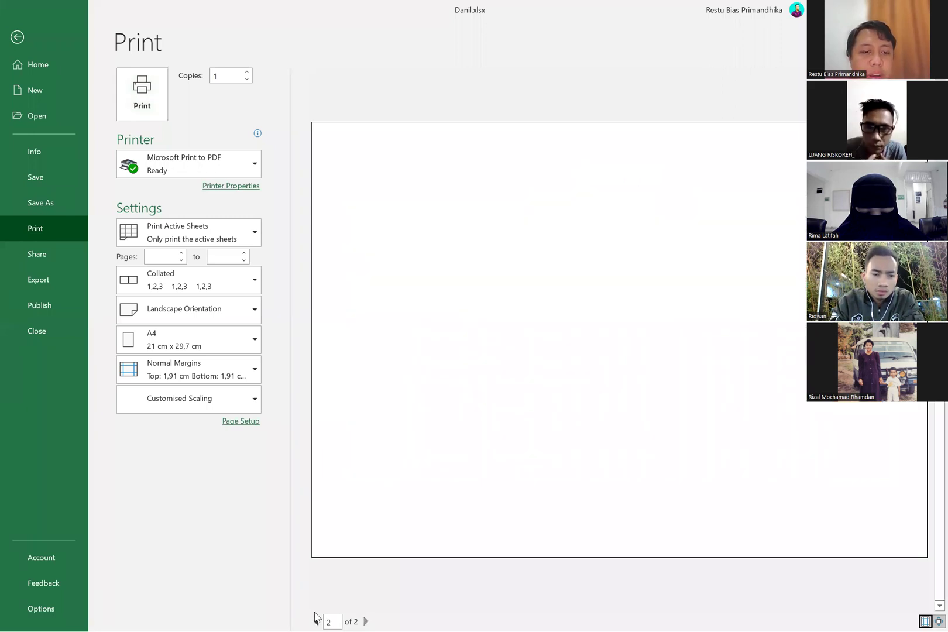
pyautogui.click(316, 620)
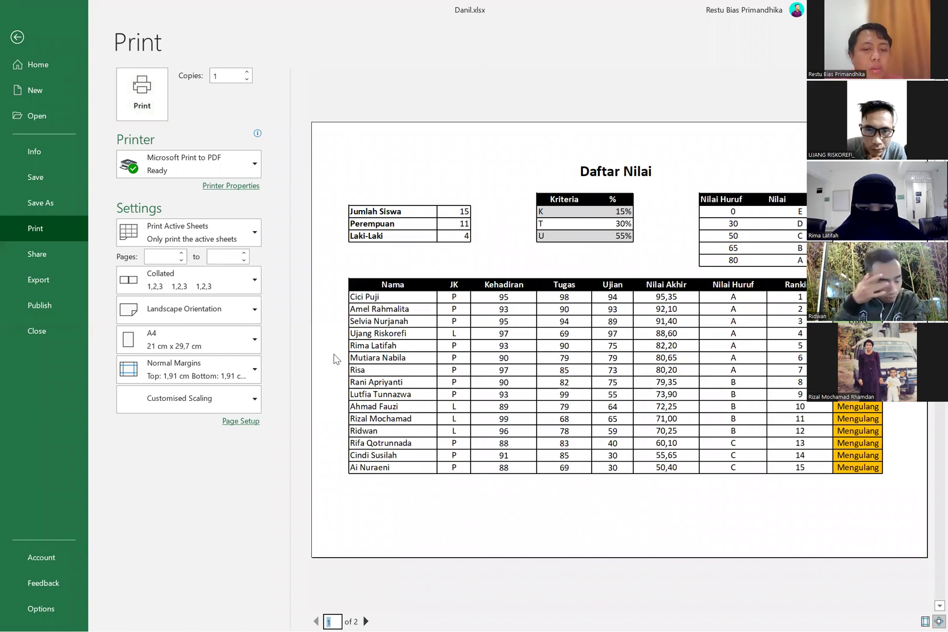
pyautogui.press('Escape')
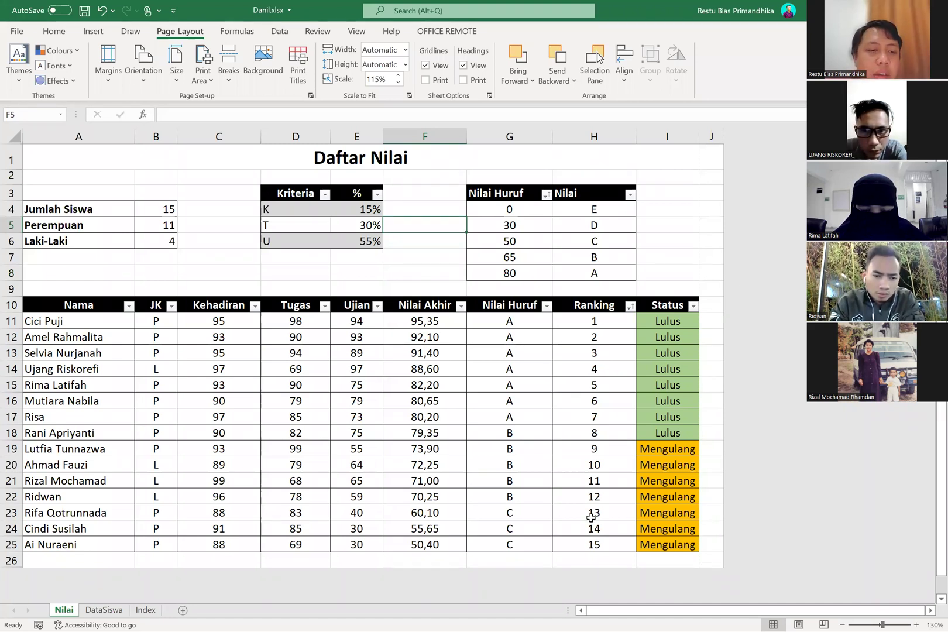
pyautogui.scroll(-5, 546, 579)
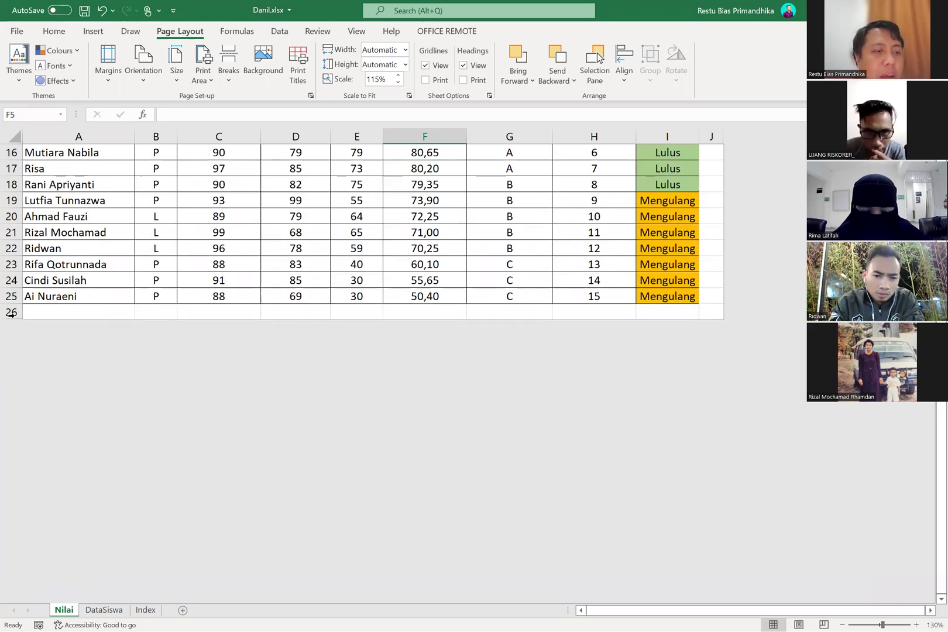
pyautogui.rightClick(49, 533)
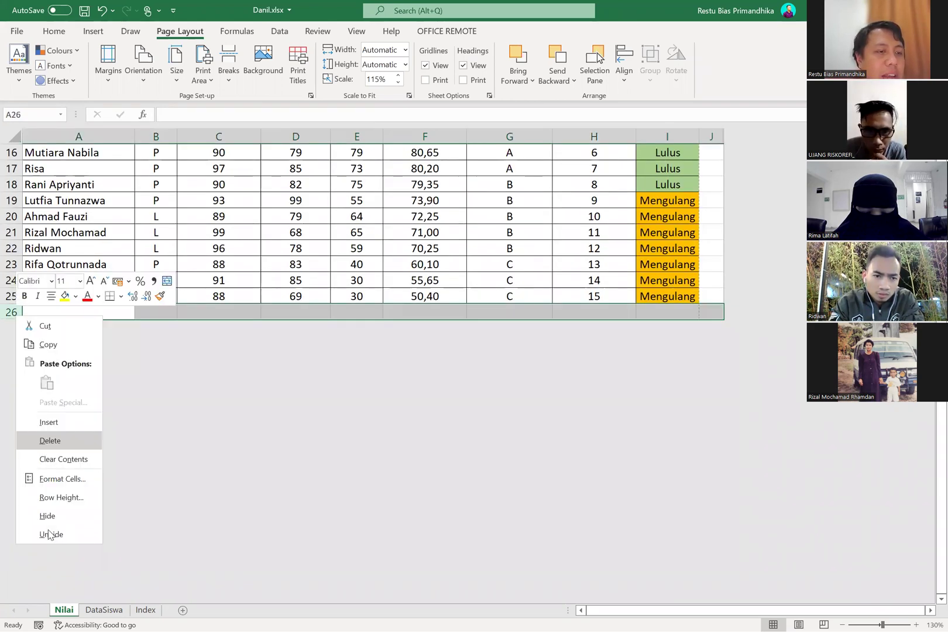
pyautogui.click(14, 316)
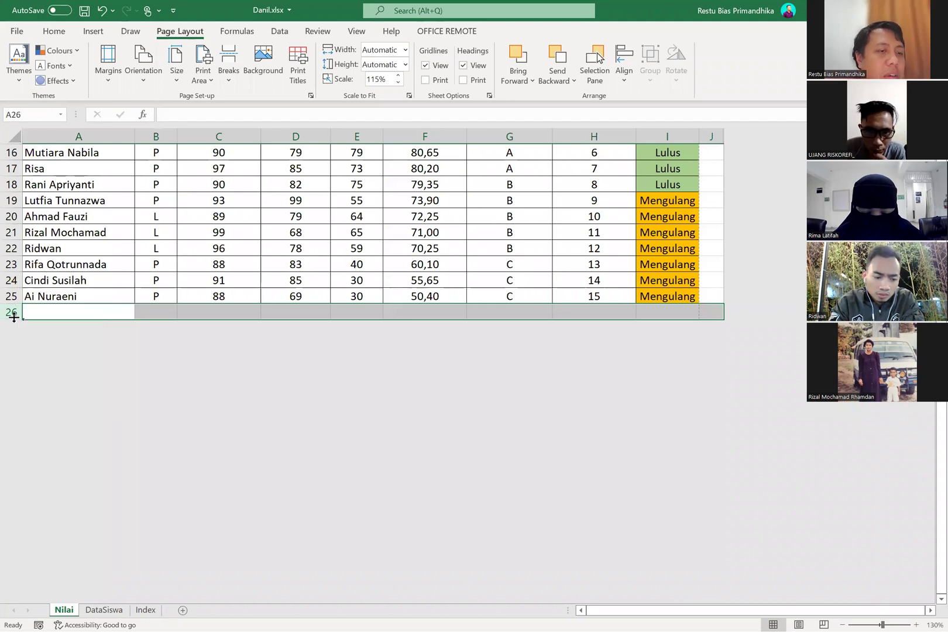
pyautogui.click(23, 317)
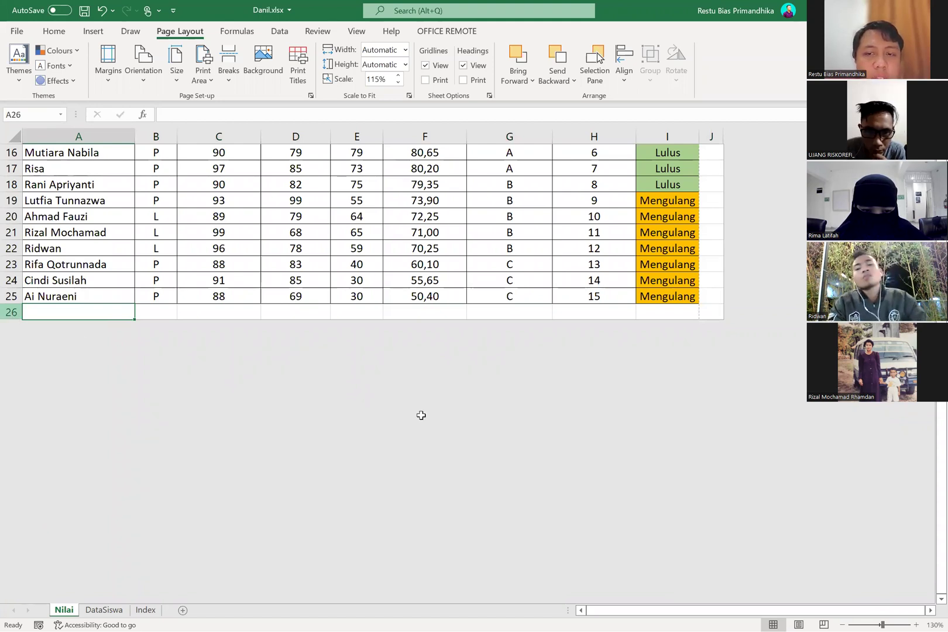
# - Undo the last hiding of the rows below row 26 and select the empty cell G27
pyautogui.hotkey('ctrl', 'z')
pyautogui.scroll(11, 421, 416)
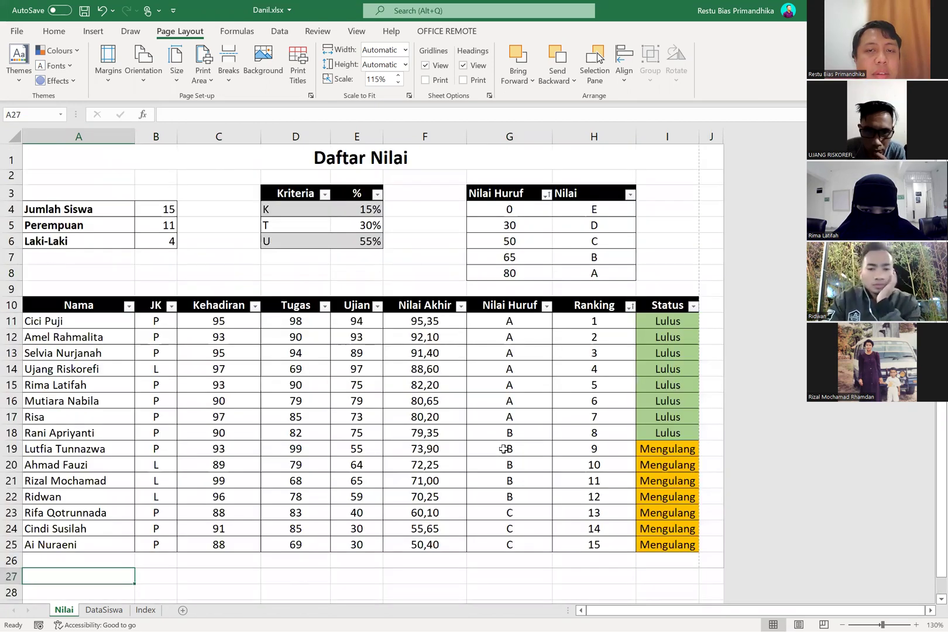
pyautogui.click(549, 578)
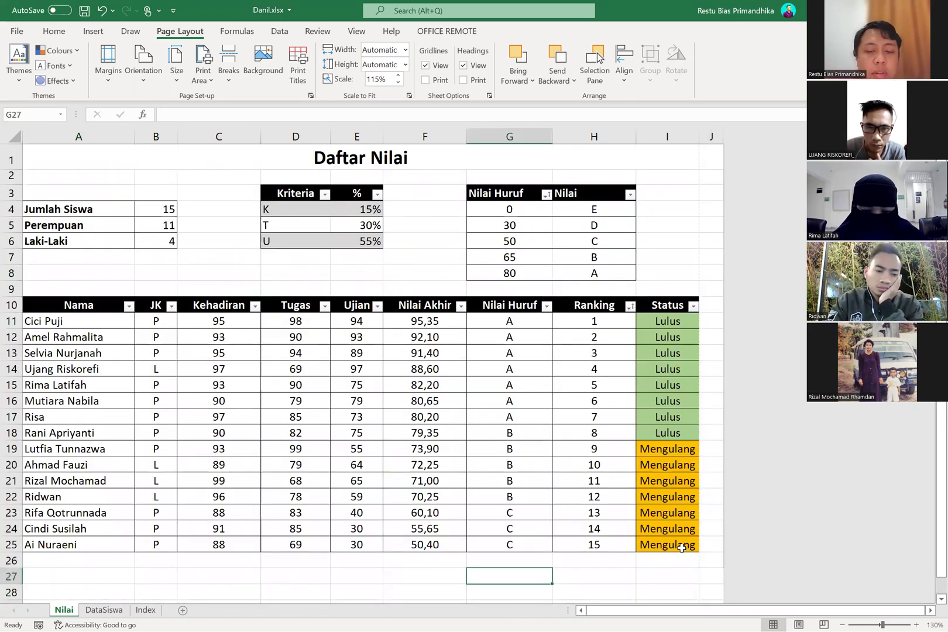
# - In the print settings, keep Print Active Sheets as the print range and limit the printed pages to 1 to 1
pyautogui.hotkey('ctrl', 'p')
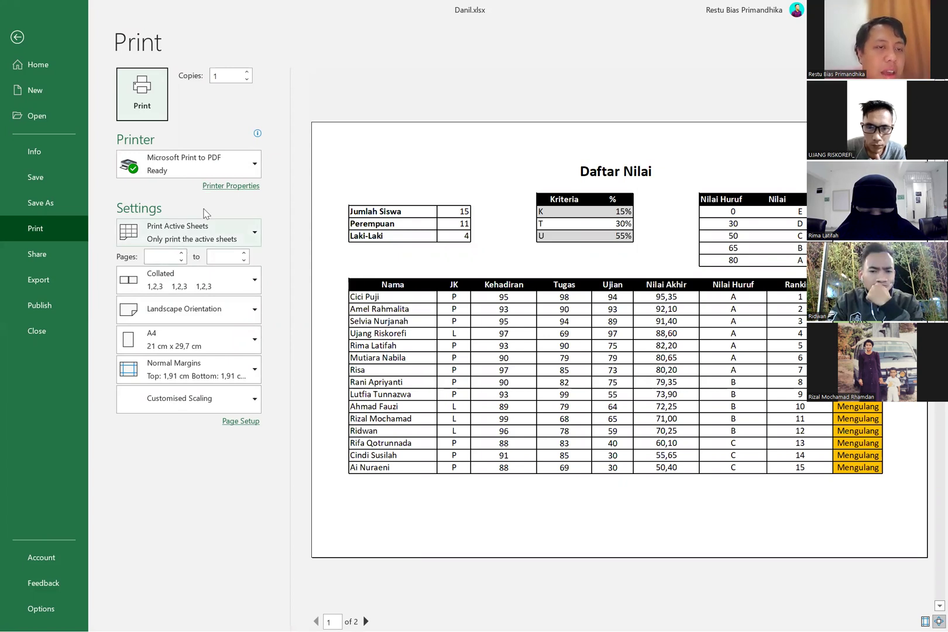
pyautogui.click(182, 245)
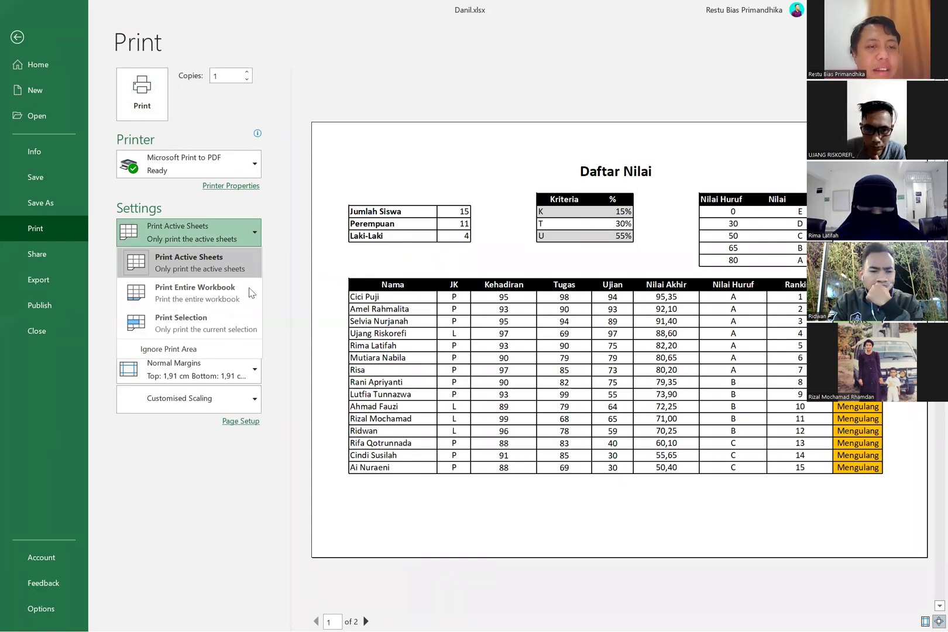
pyautogui.click(193, 323)
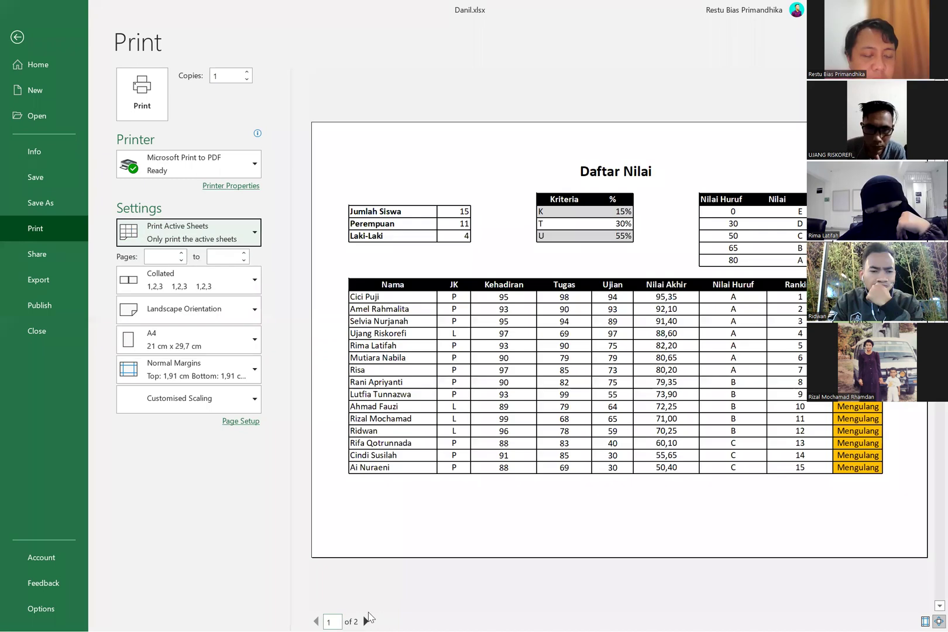
pyautogui.click(164, 256)
pyautogui.write('1')
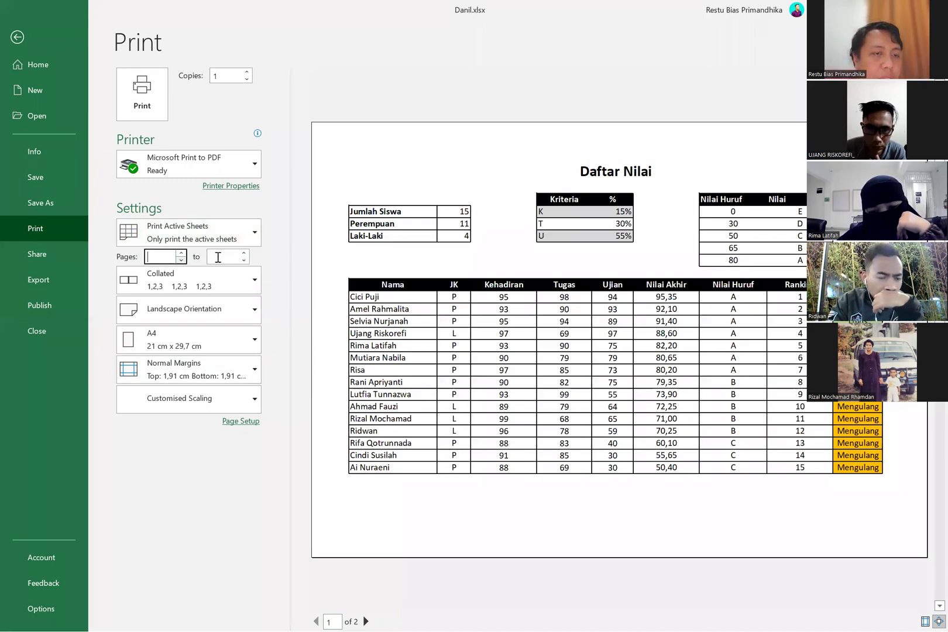
pyautogui.press('Tab')
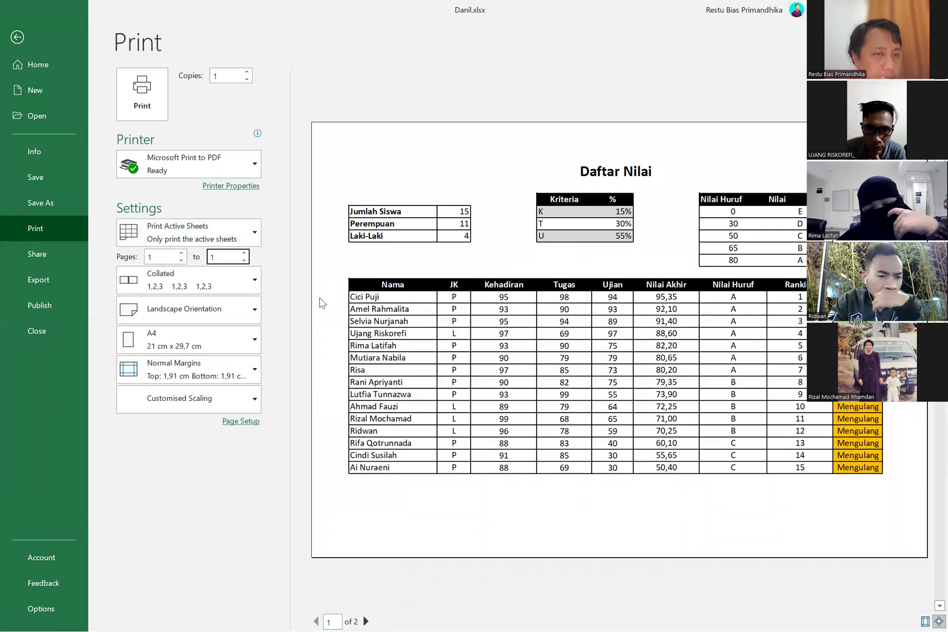
pyautogui.write('1')
pyautogui.press('Tab')
# - Print the sheet with Microsoft Print to PDF, saving the output on the Desktop as Daftar Nilai Contoh
pyautogui.click(193, 165)
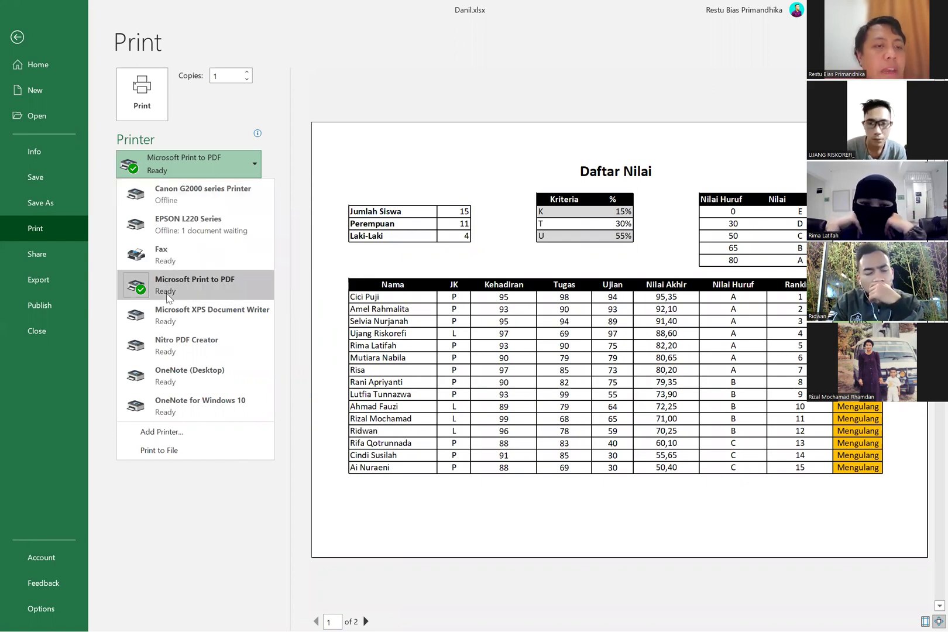
pyautogui.click(170, 178)
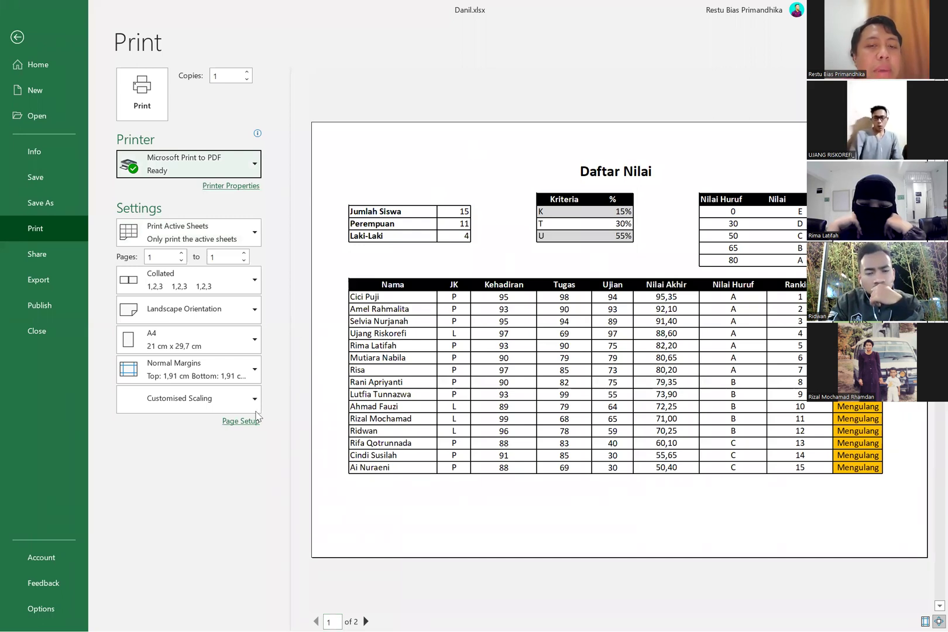
pyautogui.click(123, 102)
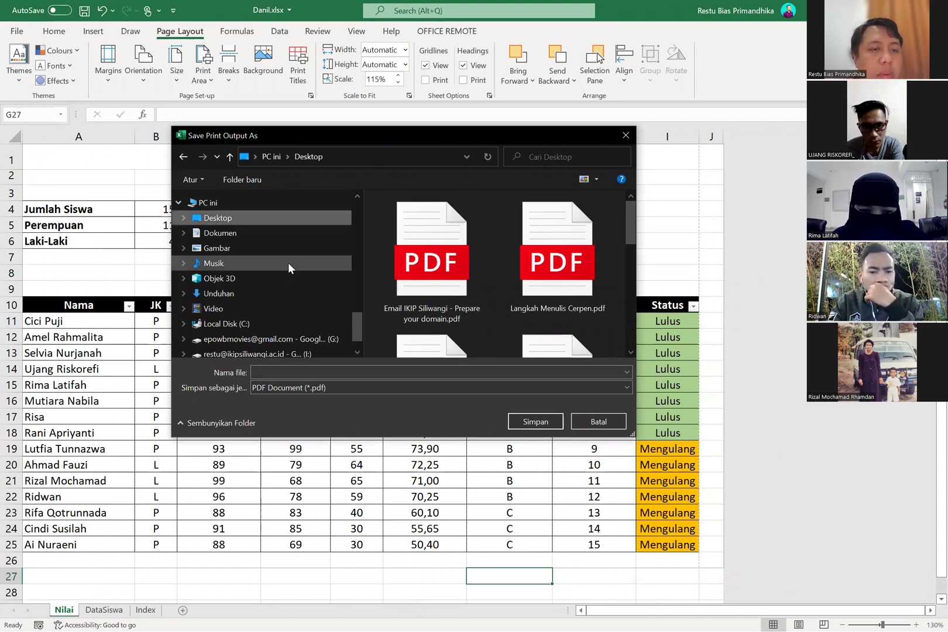
pyautogui.click(341, 370)
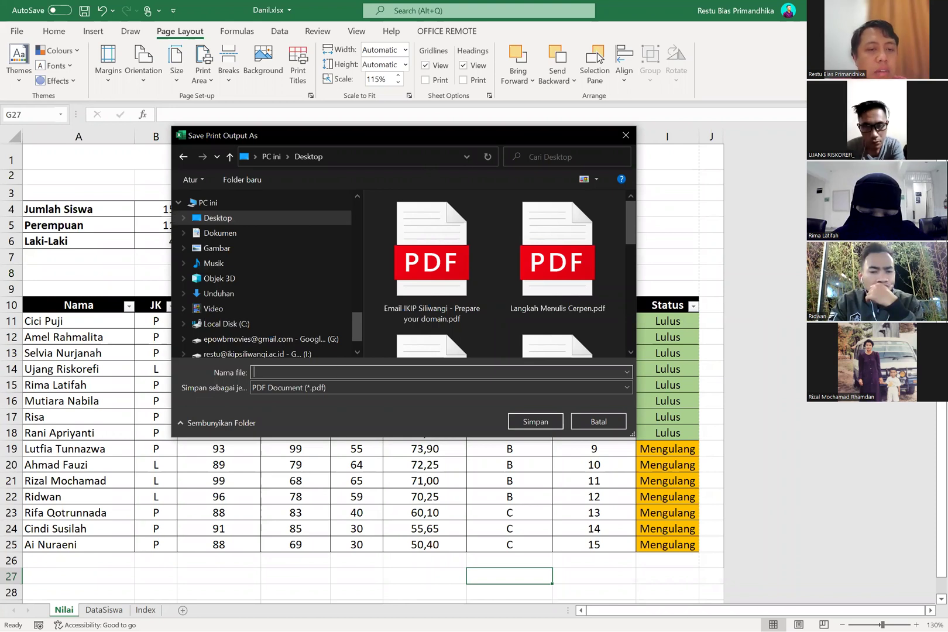
pyautogui.write('Daftar Nilai Conto')
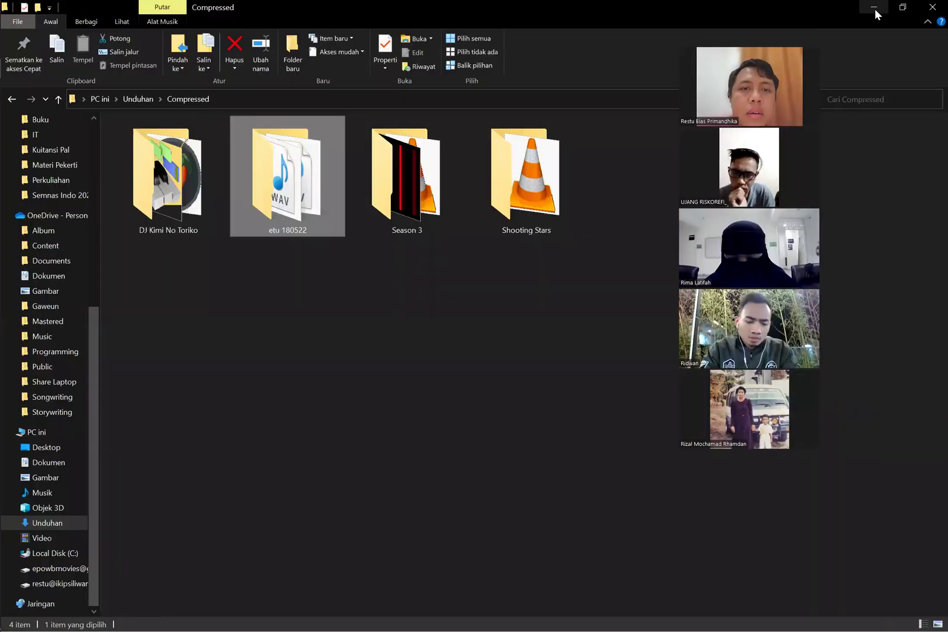
# - Minimise the open windows, move Daftar Nilai Contoh.pdf to an empty area of the desktop, and open it
pyautogui.click(874, 8)
pyautogui.click(874, 9)
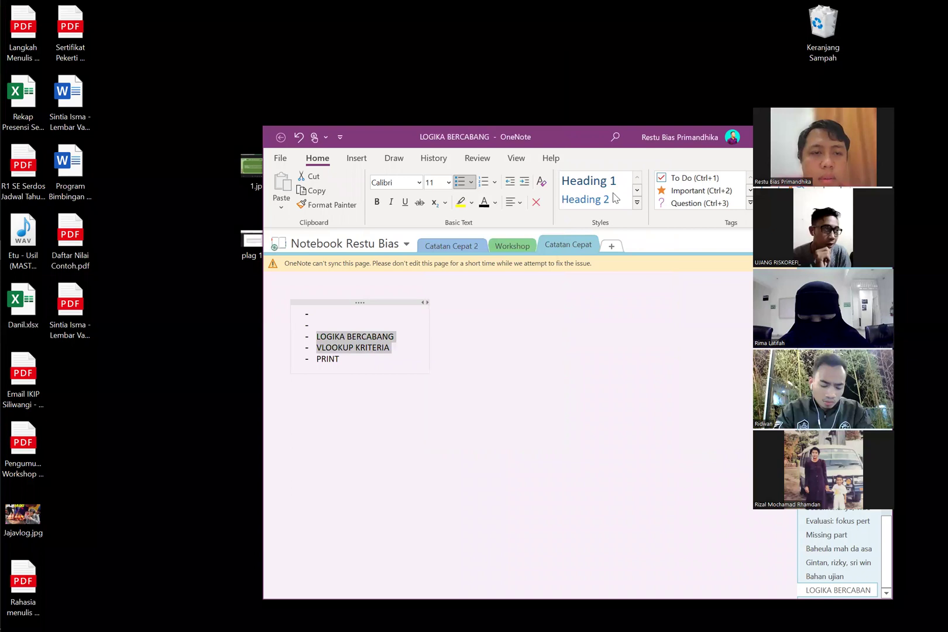
pyautogui.click(819, 137)
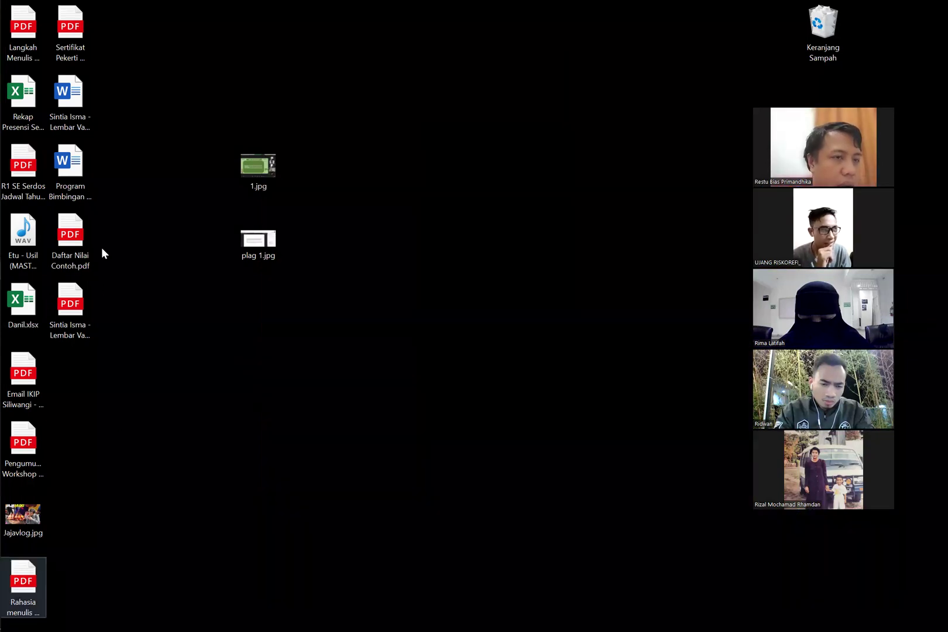
pyautogui.moveTo(77, 233); pyautogui.dragTo(406, 300)
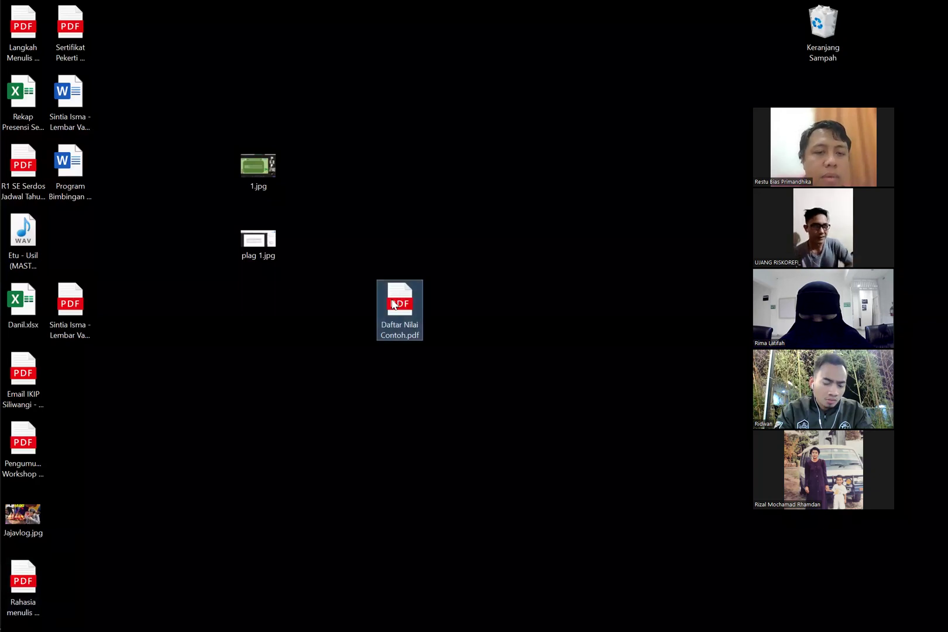
pyautogui.doubleClick(393, 303)
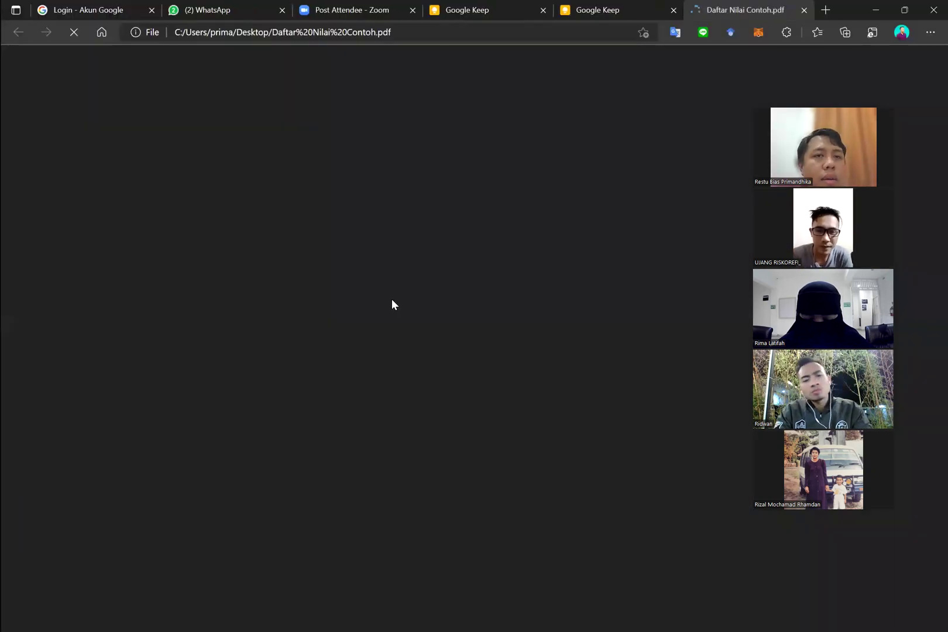